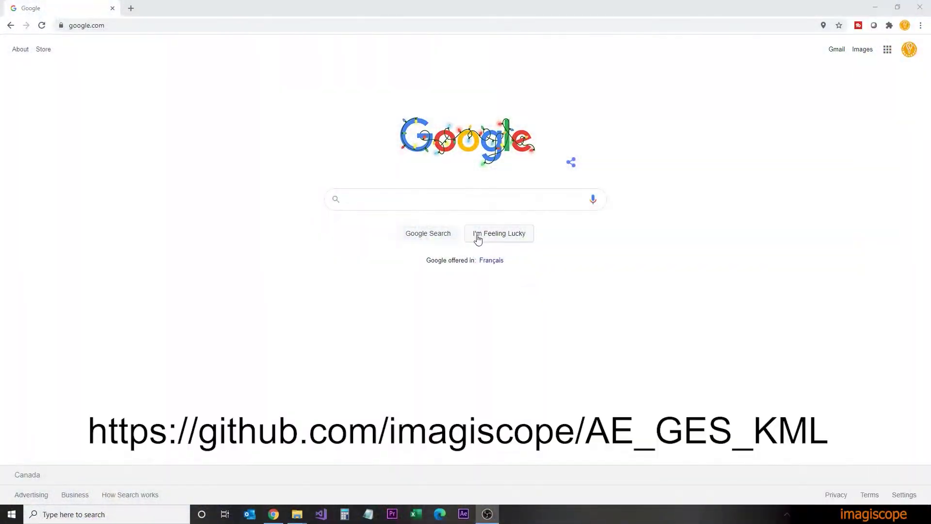
Load the AE_GES_KML GitHub repository and save it as AE_GES_KML-main.zip in the DL folder.
left_click(120, 25)
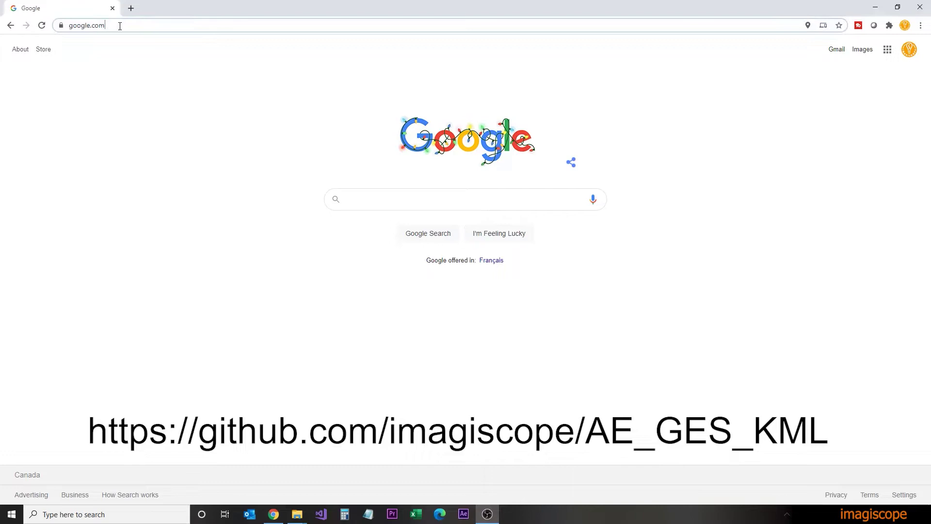
type("https://github.com/imagiscope/AE_GES_KML")
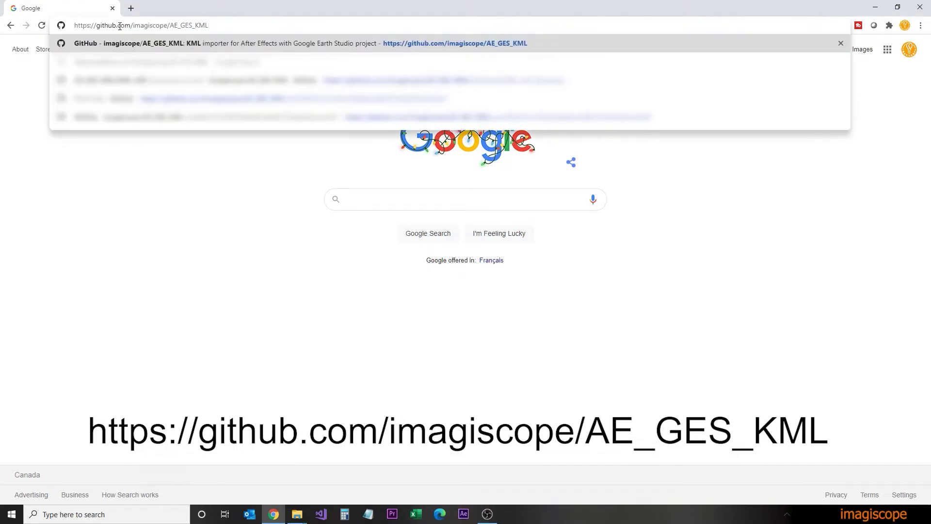
key("Return")
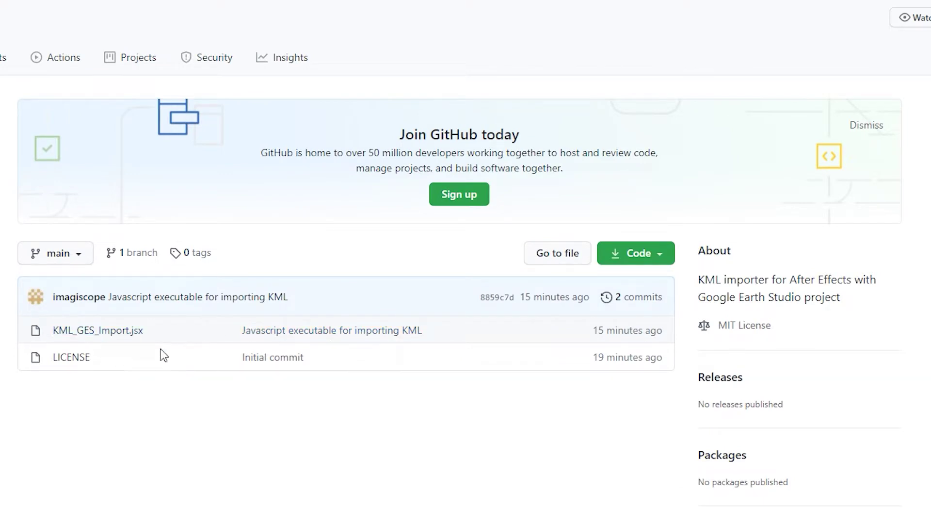
left_click(659, 260)
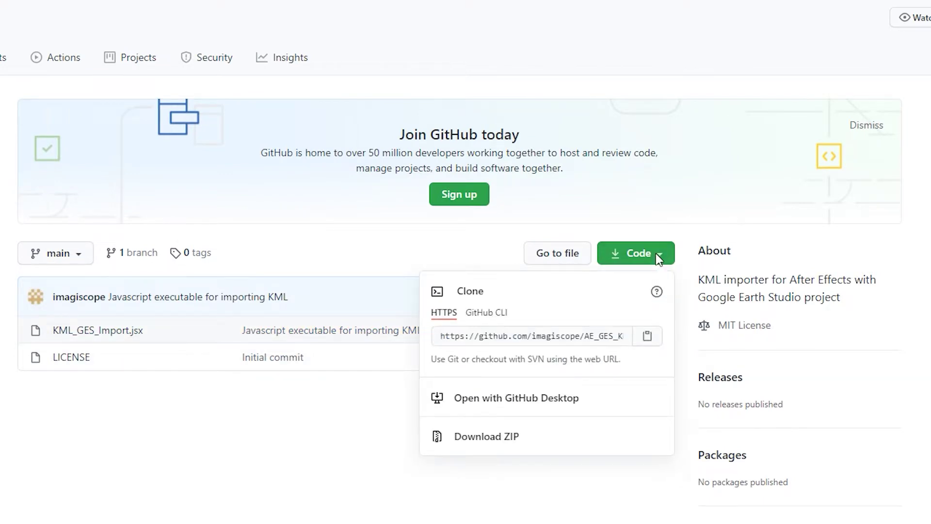
left_click(531, 444)
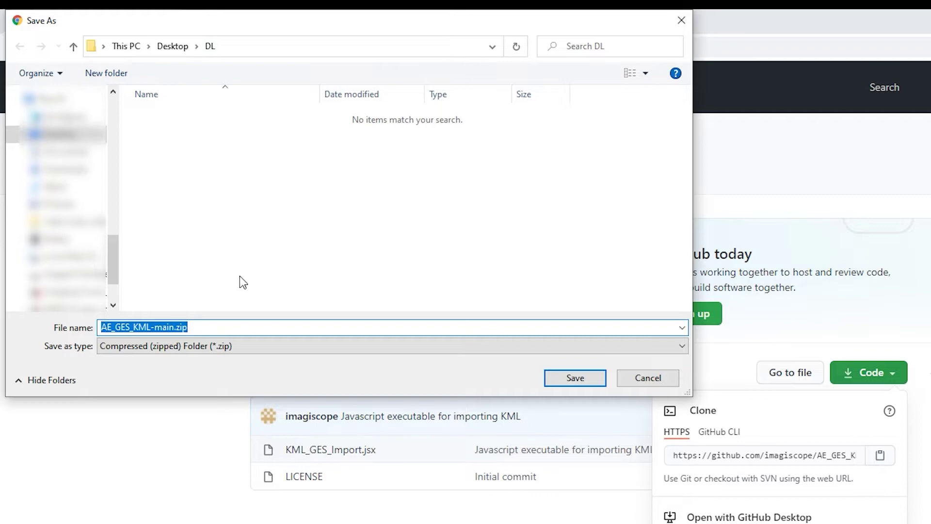
left_click(563, 372)
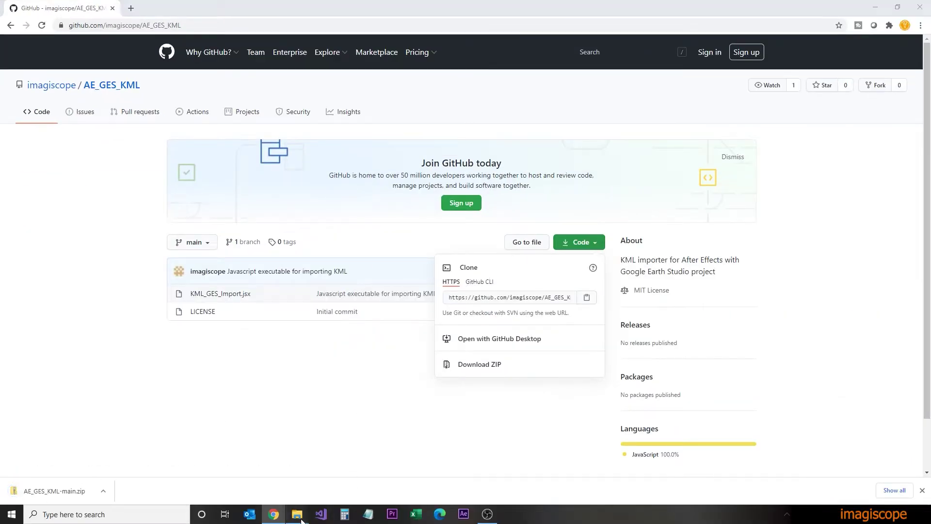
Extract AE_GES_KML-main.zip in the DL folder.
mouse_move(301, 520)
left_click(258, 474)
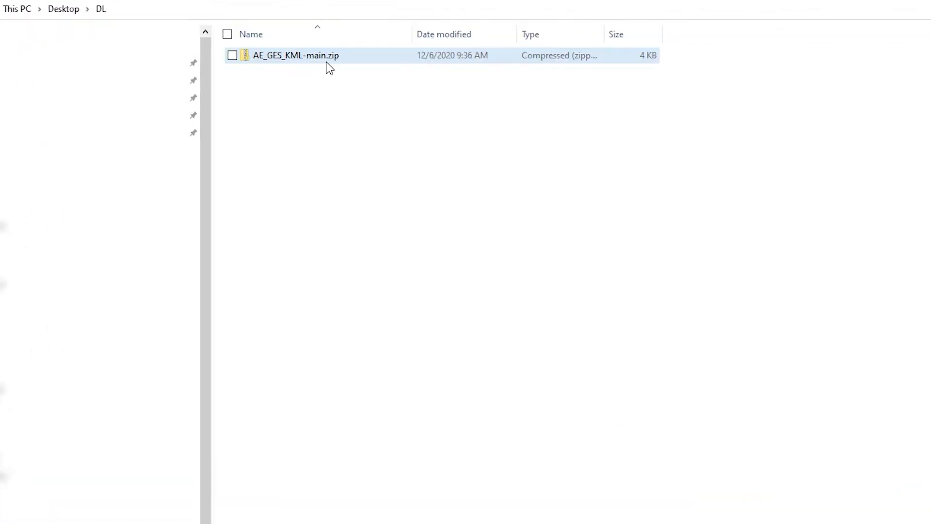
left_click(285, 66)
right_click(326, 62)
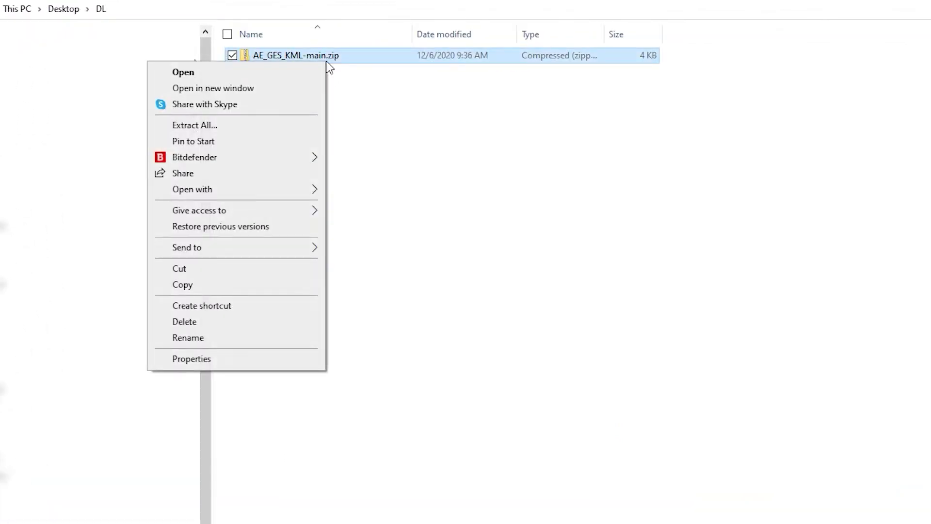
left_click(289, 124)
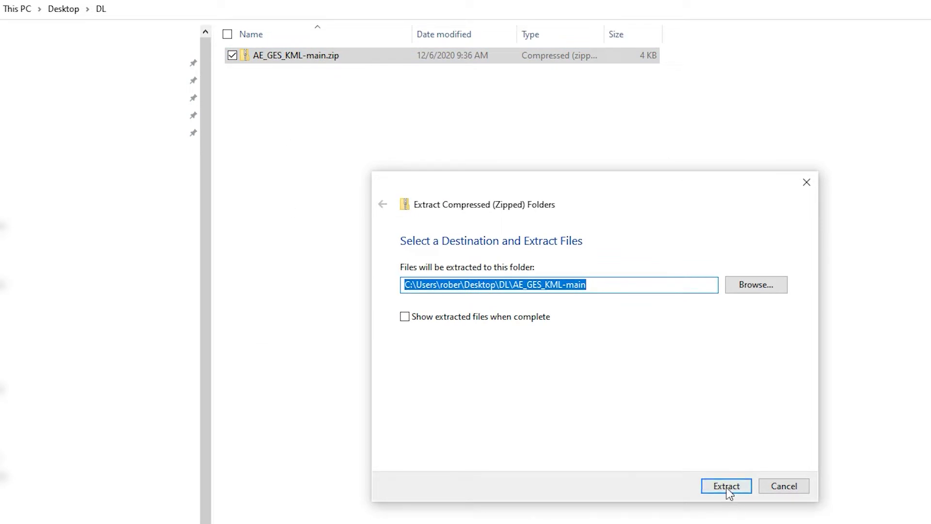
left_click(726, 488)
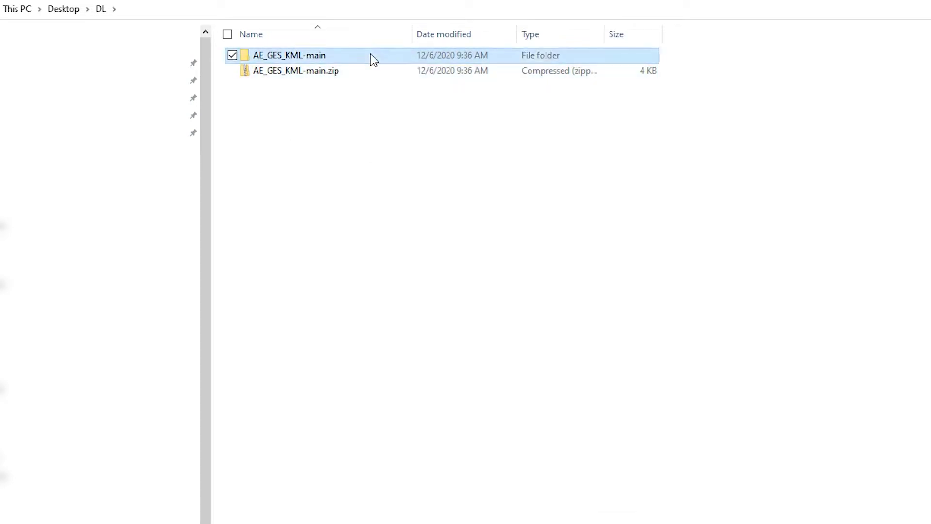
Copy KML_GES_Import.jsx from the extracted AE_GES_KML-main folder.
double_click(373, 56)
left_click(355, 60)
double_click(356, 60)
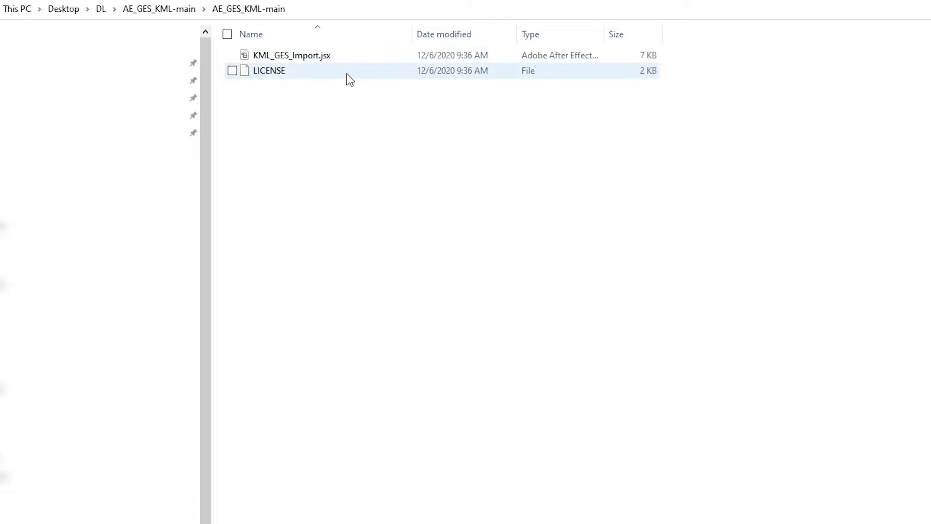
left_click(322, 56)
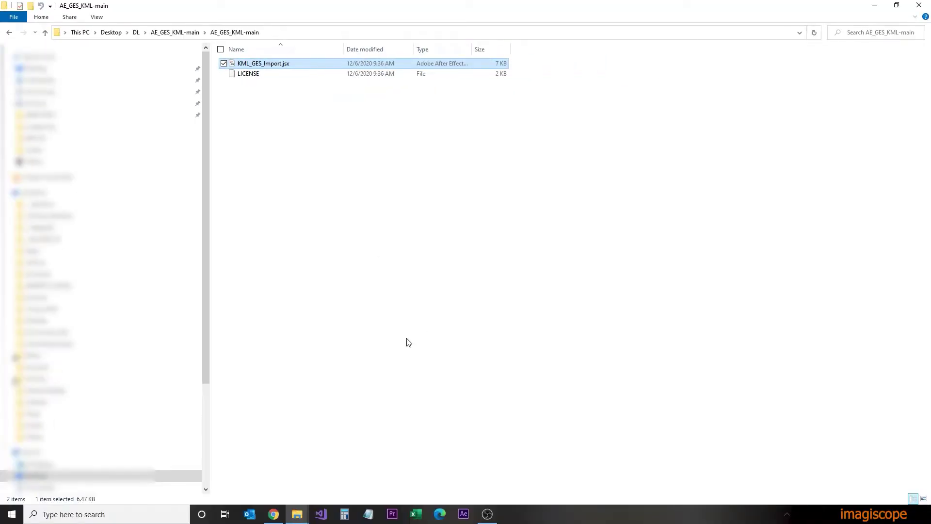
right_click(301, 64)
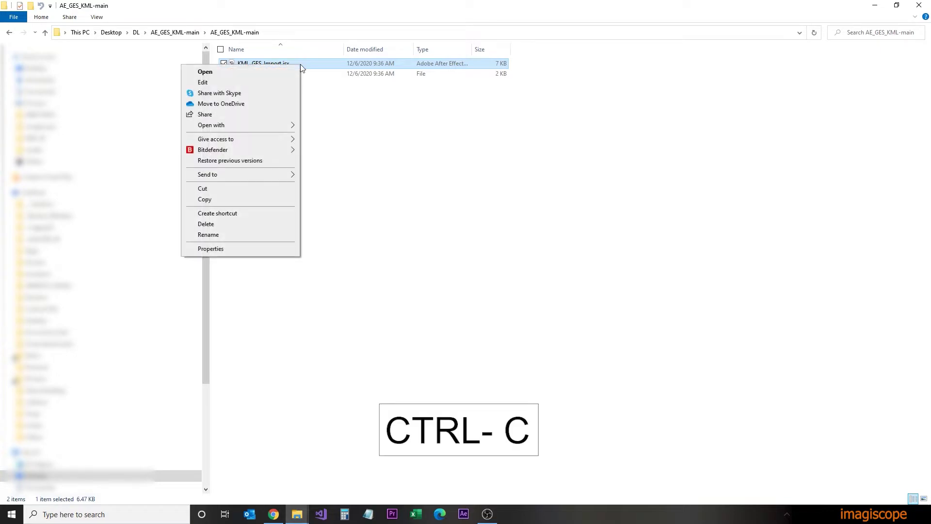
left_click(274, 200)
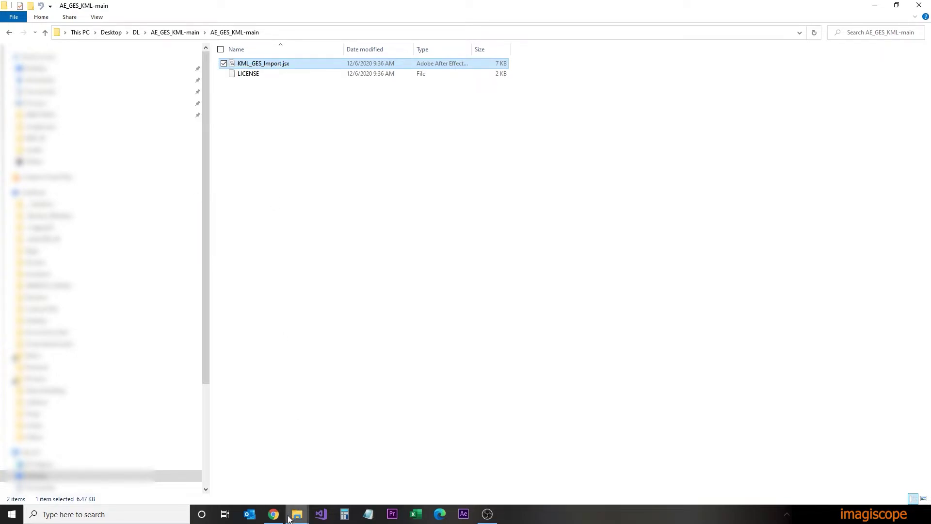
Paste KML_GES_Import.jsx into the KML_AE folder, replacing the old copy.
mouse_move(293, 515)
left_click(346, 470)
right_click(354, 287)
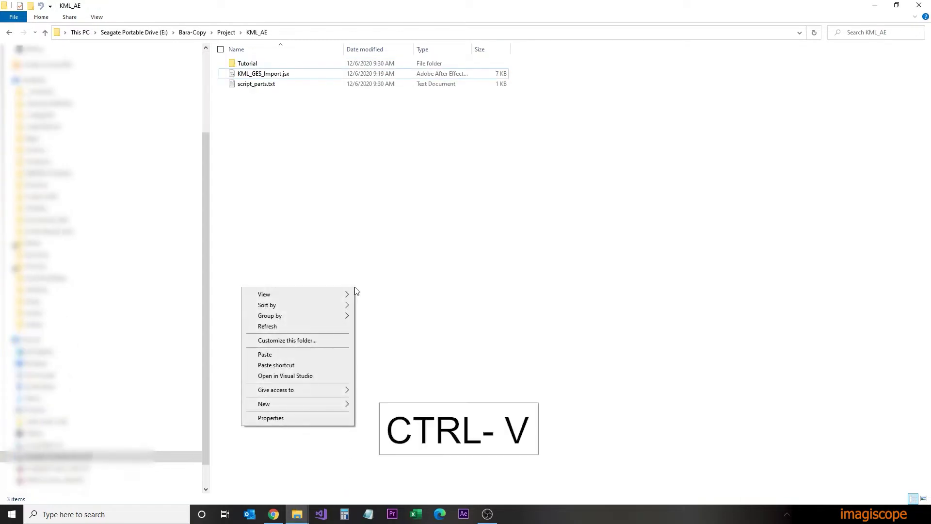
left_click(276, 355)
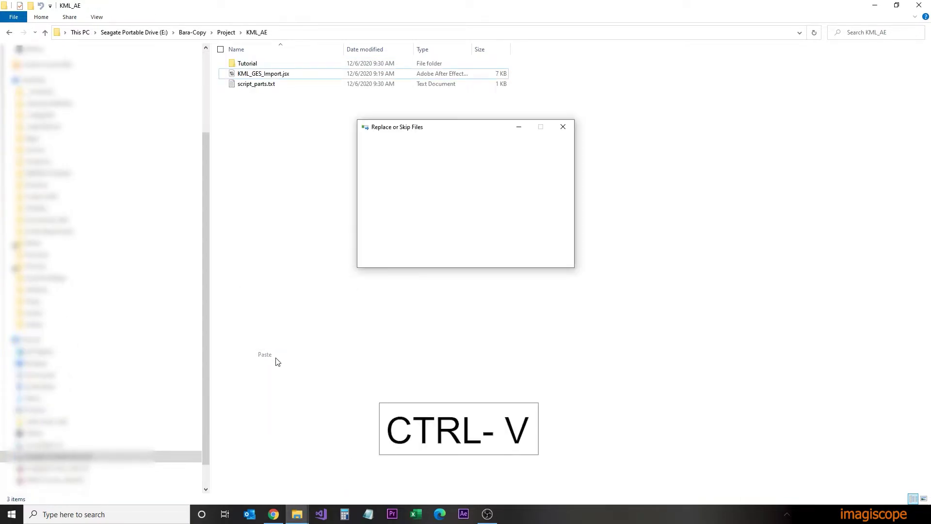
left_click(429, 192)
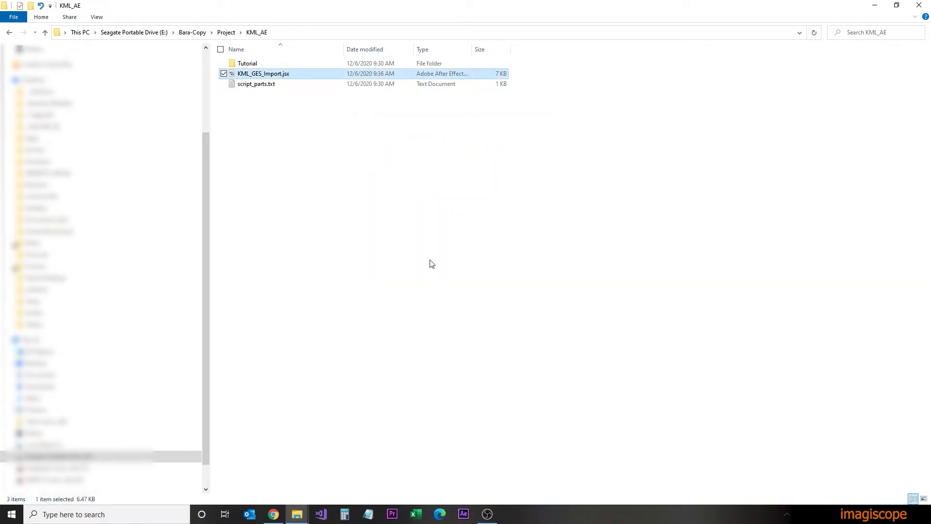
left_click(431, 264)
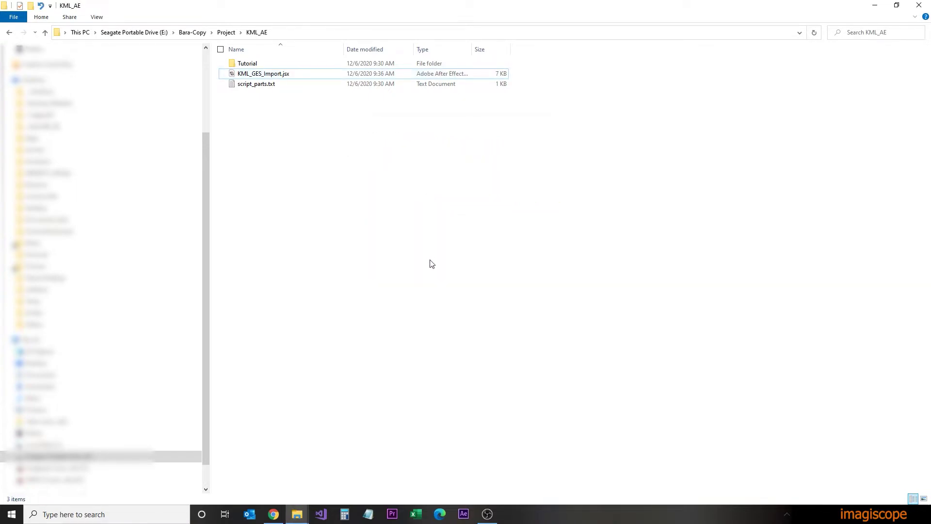
Search Windows for 'earth' and launch Google Earth Pro.
type("ea")
type("rth")
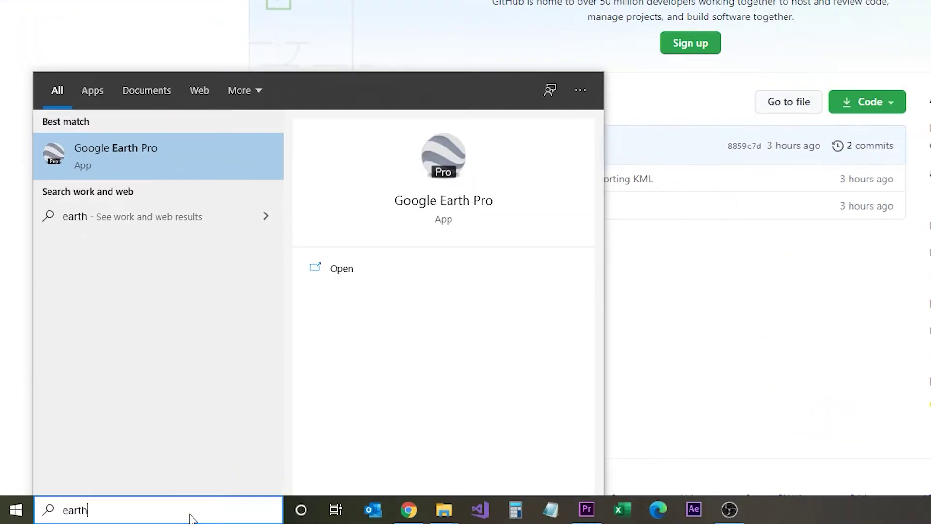
left_click(157, 162)
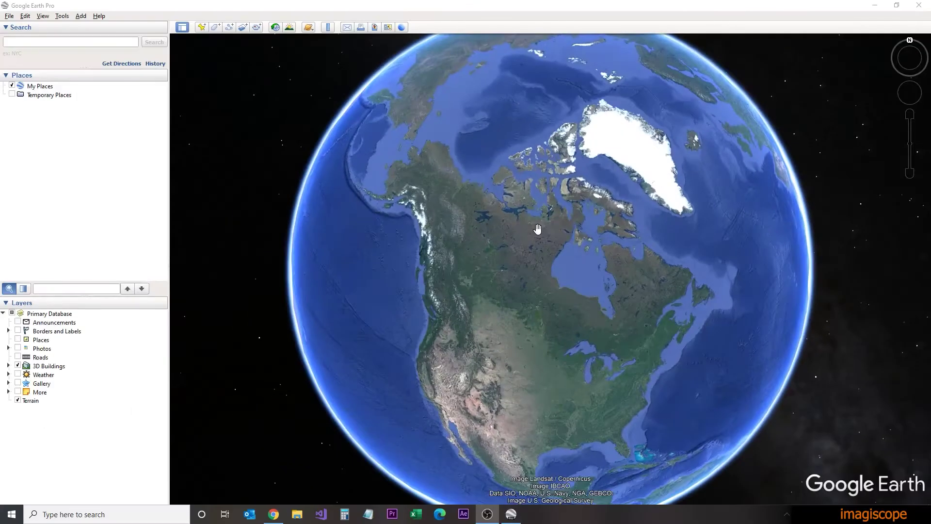
Get directions from 'buckingham palace' to 'st.pauls cathedral' over London.
left_click_drag(537, 228, 386, 370)
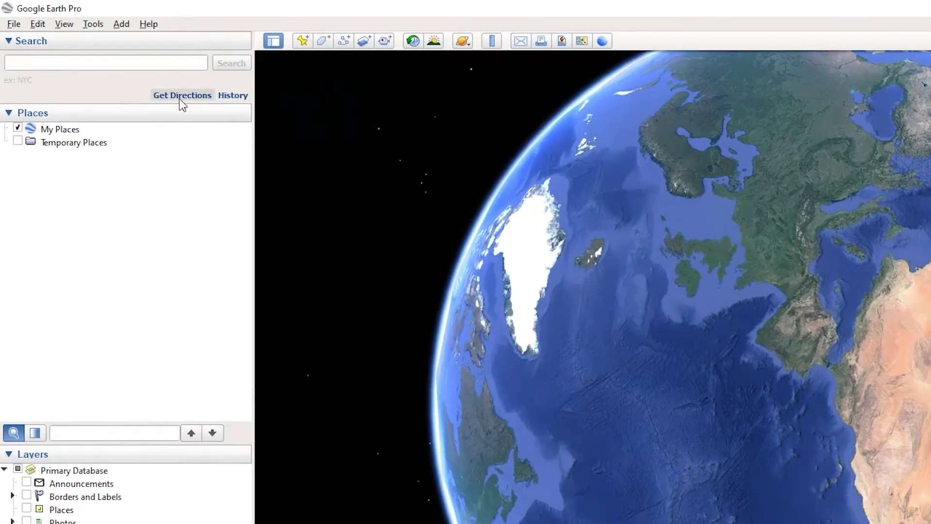
left_click(116, 66)
left_click(109, 135)
type("b")
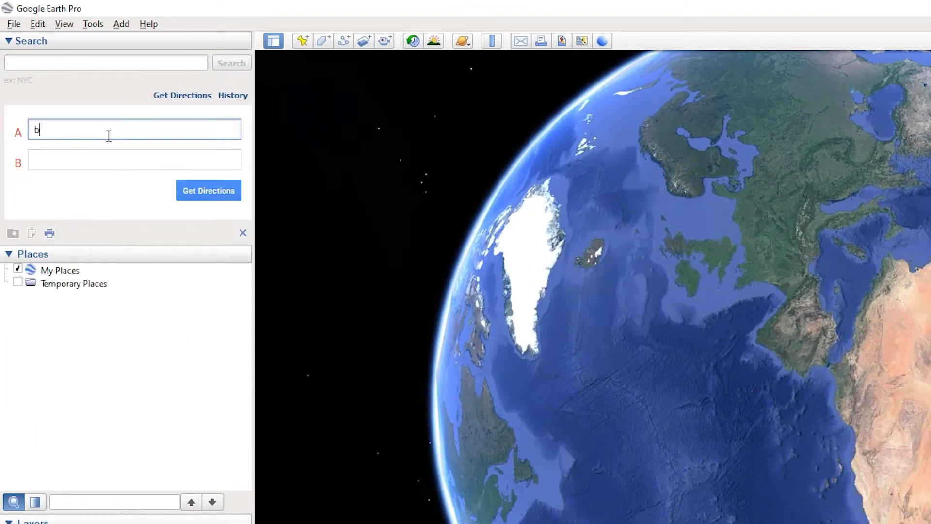
type("uckingham palace")
key("Tab")
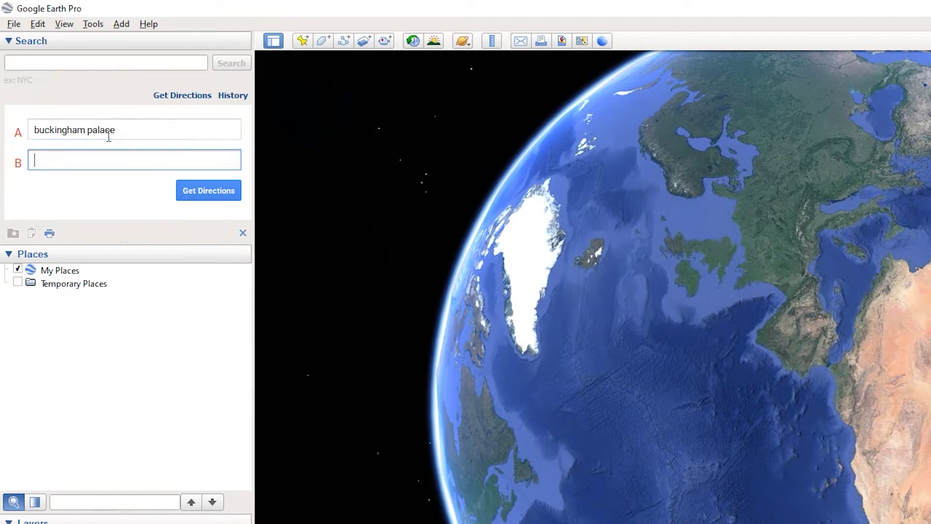
type("st.pauls cathedral")
left_click(206, 193)
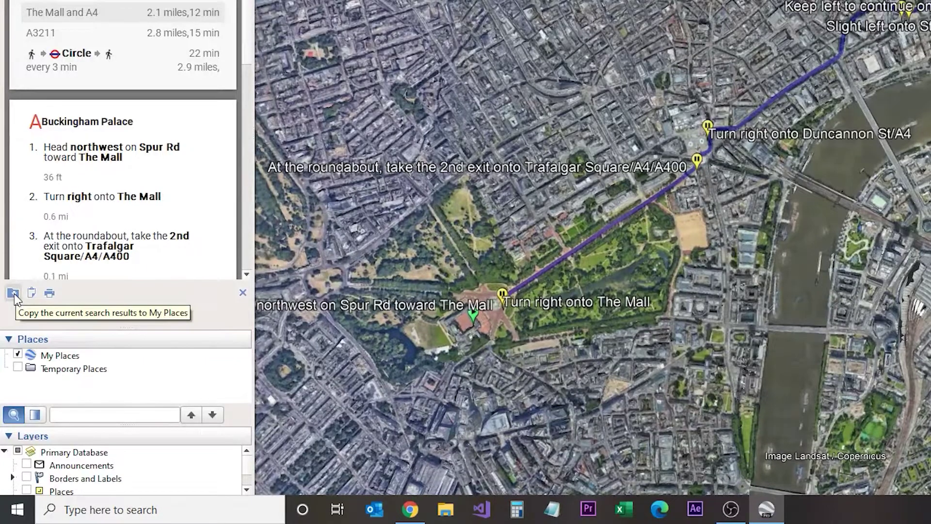
Save the route to My Places, hiding the A3211 and transit alternatives.
left_click(13, 293)
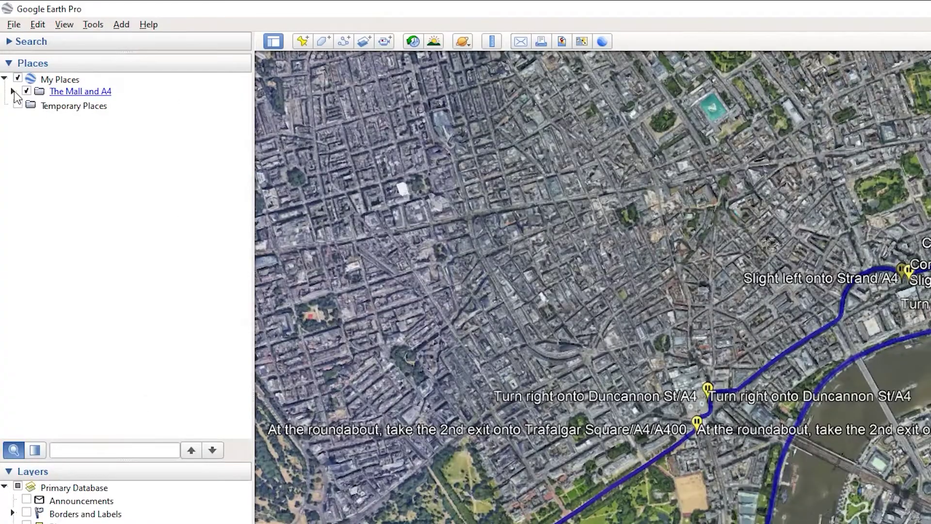
left_click(13, 367)
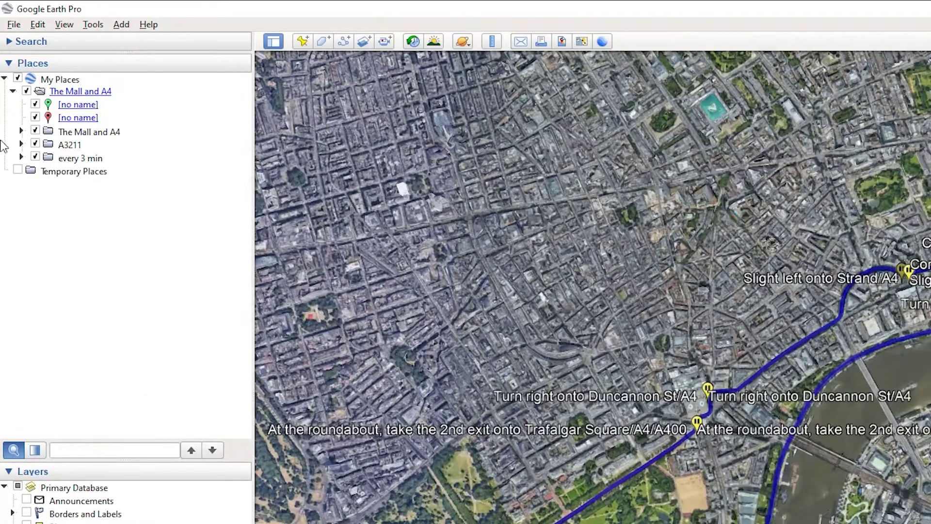
left_click(35, 131)
left_click(35, 144)
left_click(34, 157)
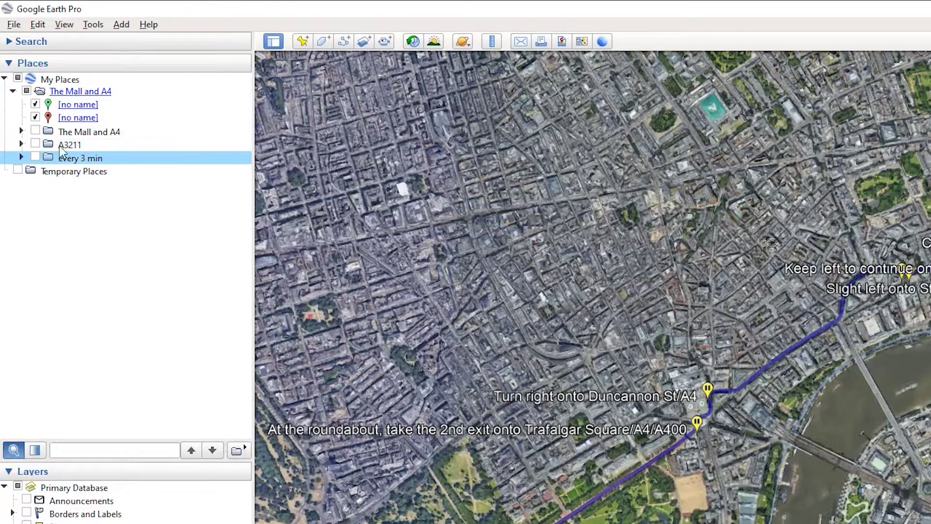
left_click(36, 131)
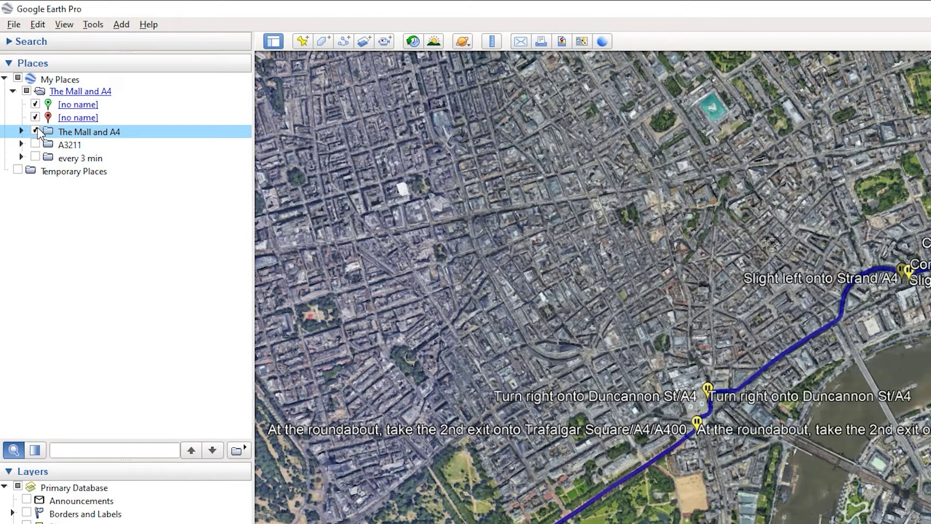
Open the line style properties of The Mall and A4 Route path.
left_click(20, 132)
scroll(139, 213, "down", 3)
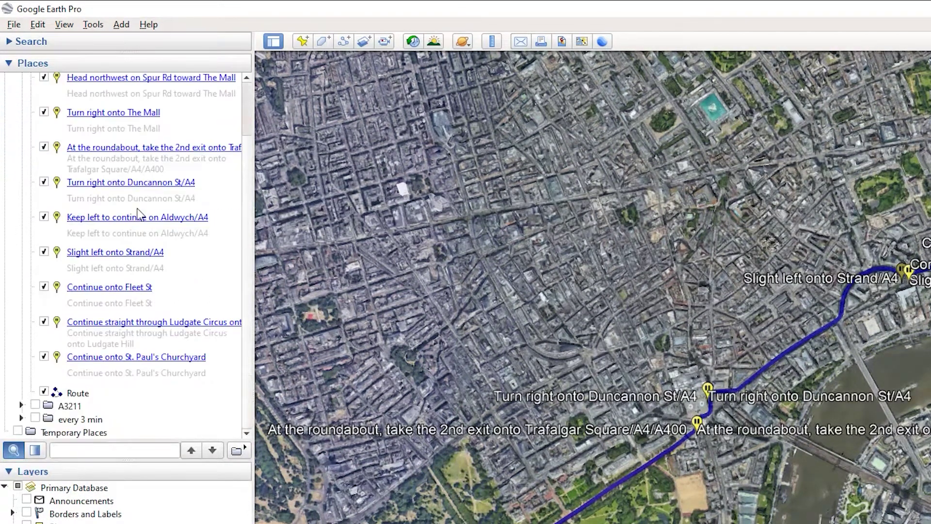
left_click(79, 393)
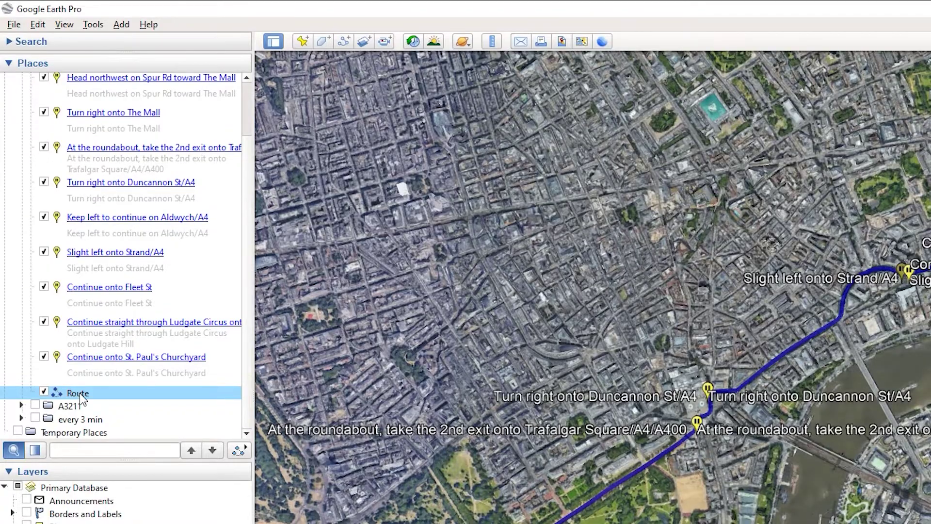
right_click(80, 393)
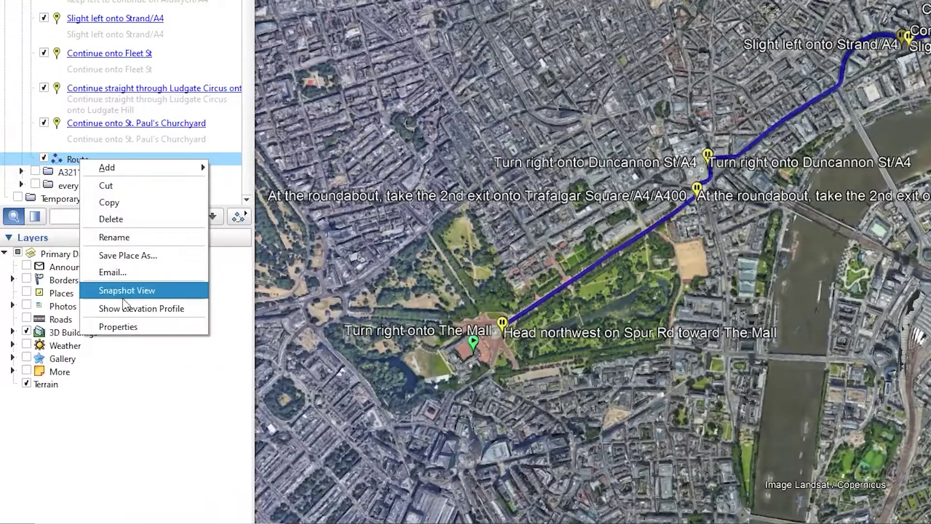
left_click(118, 326)
left_click(292, 115)
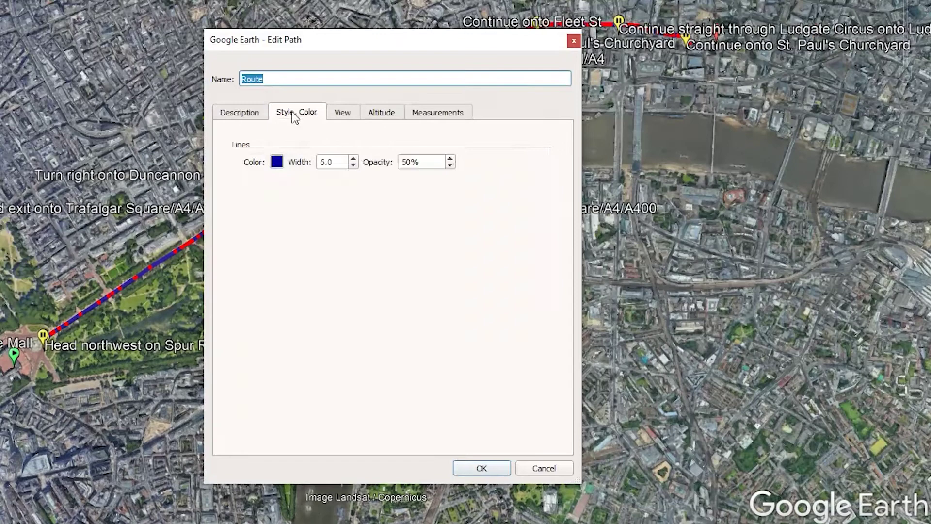
Make the Route line solid red, RGB 255, 0, 0 with alpha 255.
left_click(281, 163)
double_click(536, 297)
type("255")
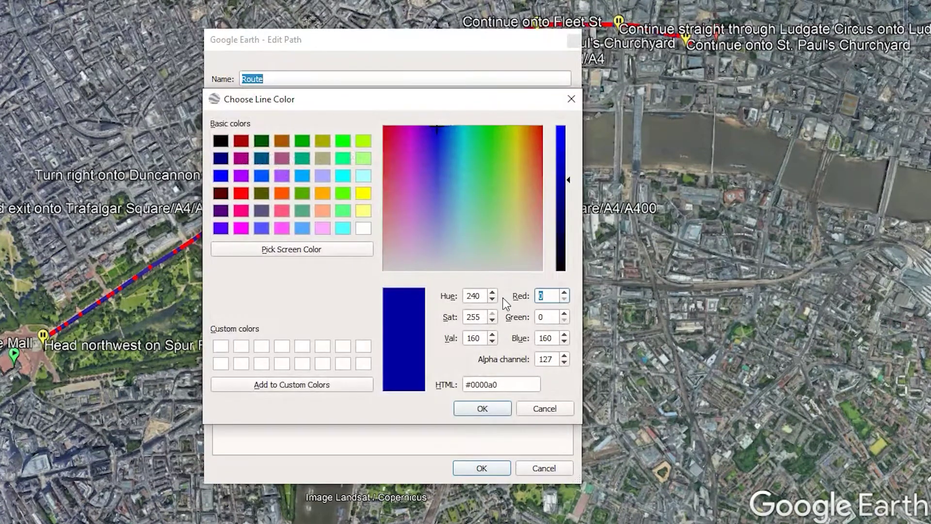
key("Tab")
key("Tab")
type("0")
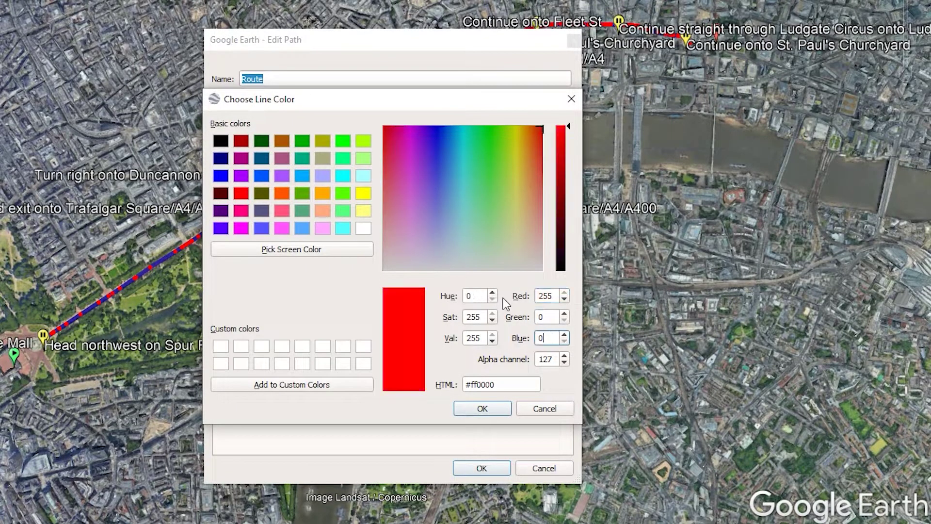
key("Tab")
type("255")
key("Tab")
left_click(480, 409)
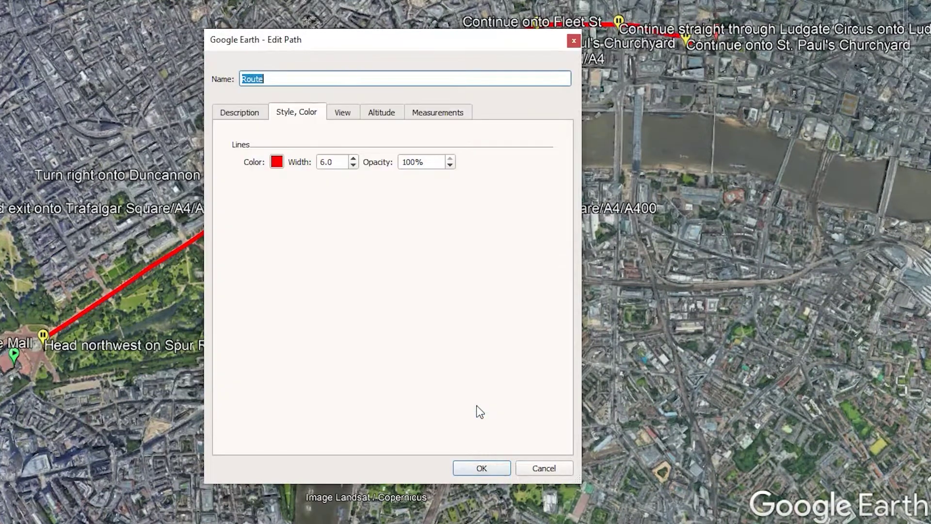
left_click_drag(424, 45, 739, 19)
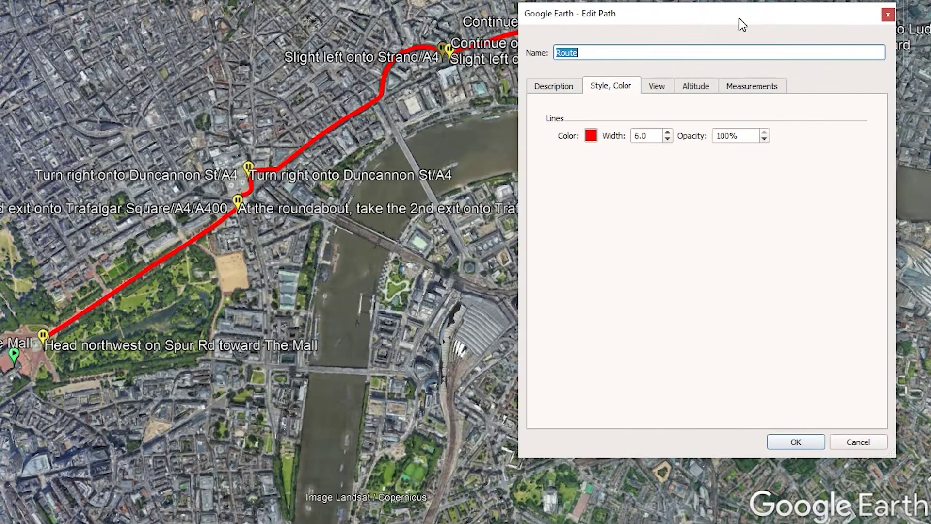
left_click(798, 442)
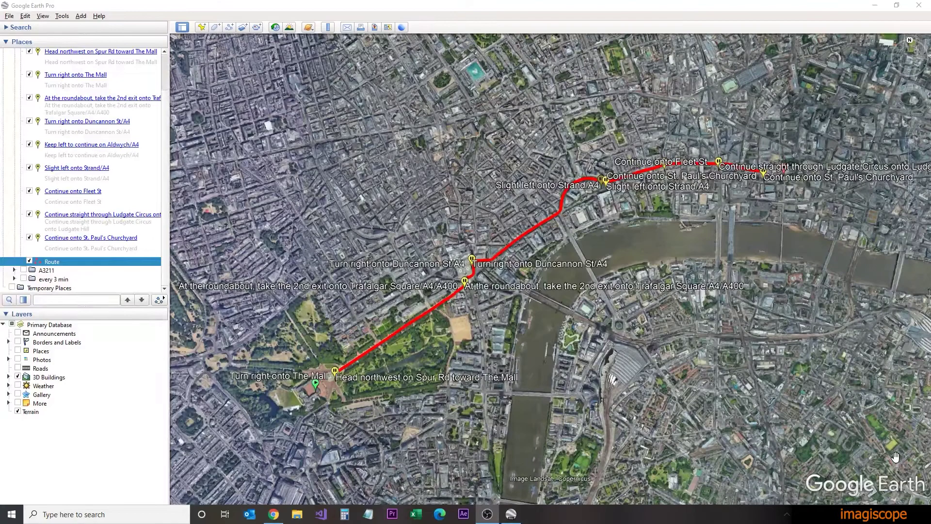
Save the Route path as london.kml in KML format in the KML AE folder.
left_click(54, 263)
right_click(81, 263)
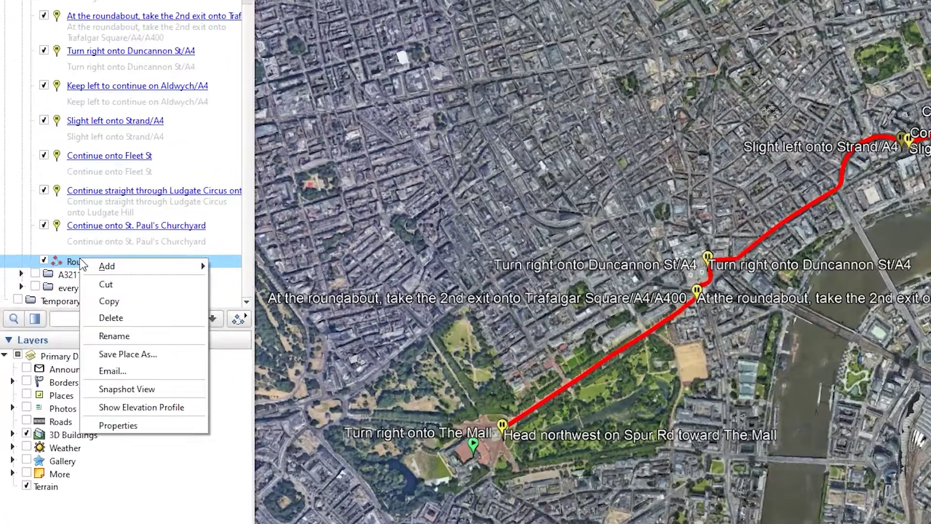
mouse_move(85, 270)
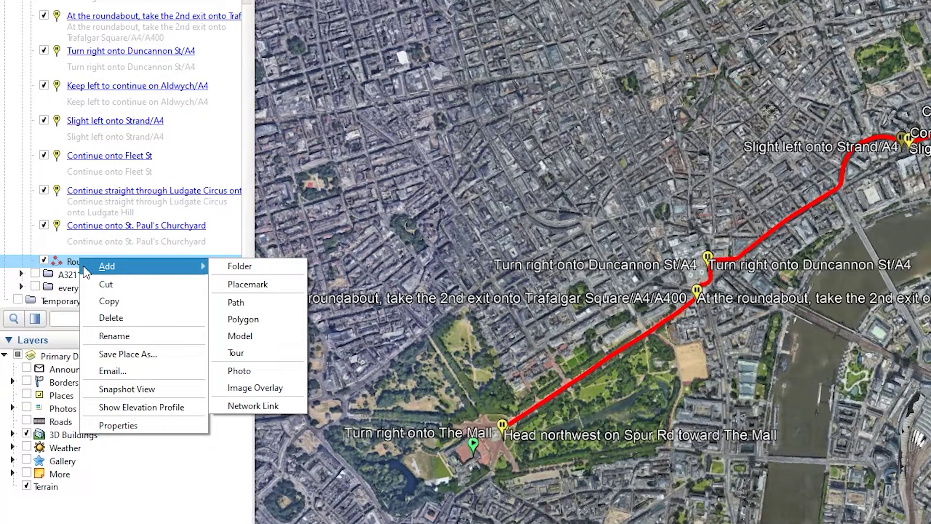
left_click(167, 347)
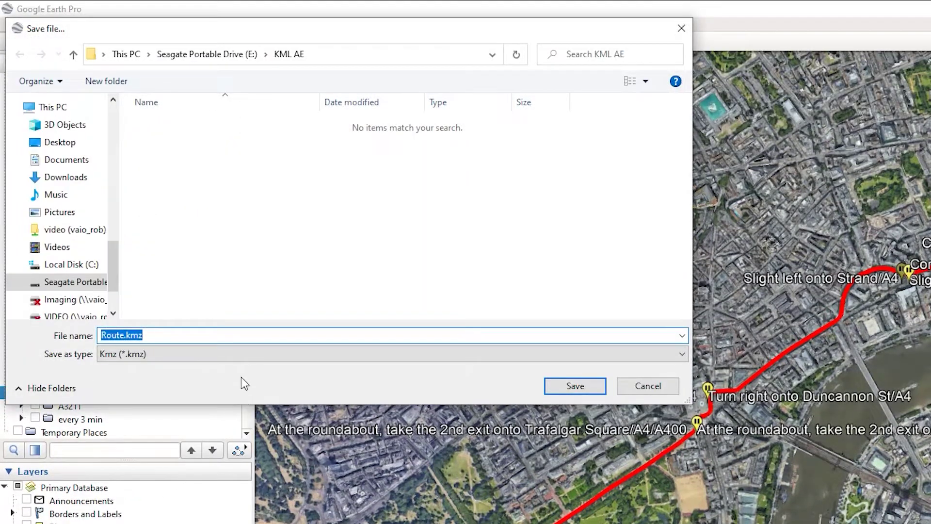
left_click(284, 363)
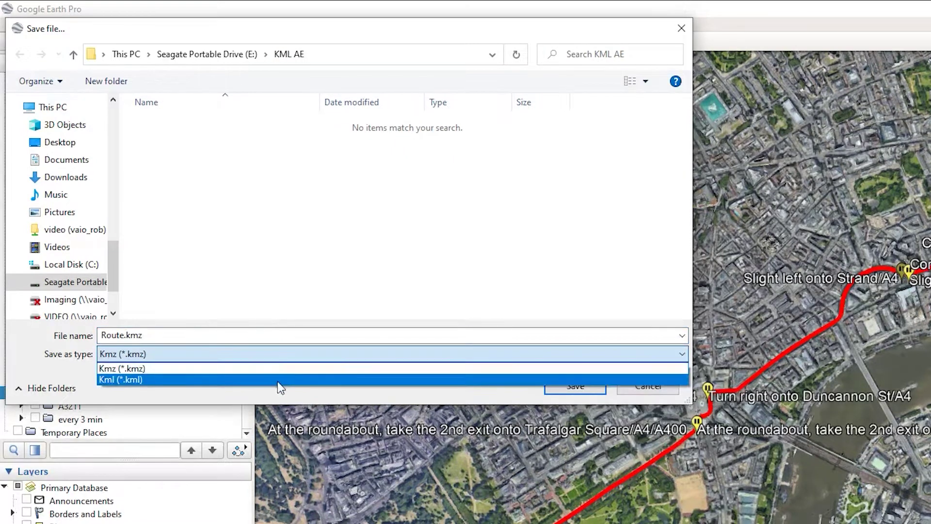
left_click(278, 380)
left_click(128, 335)
left_click_drag(128, 335, 54, 338)
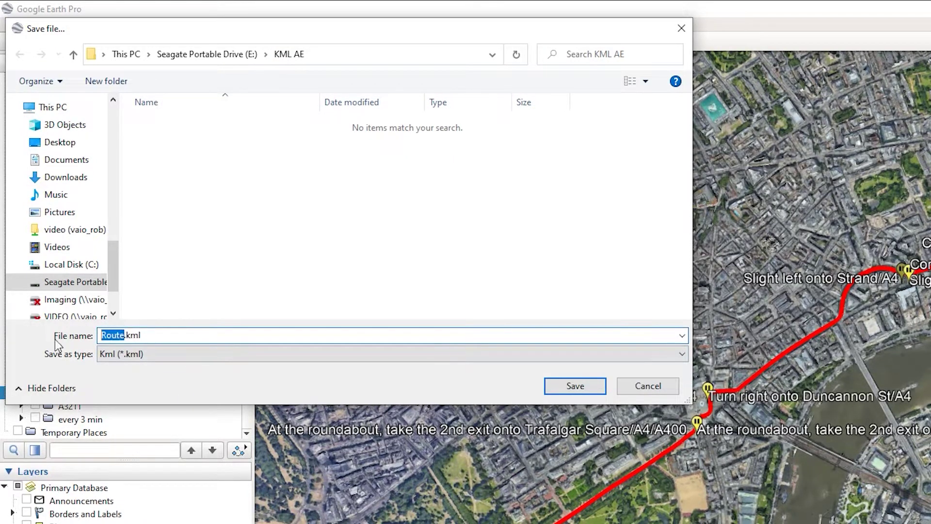
type("london")
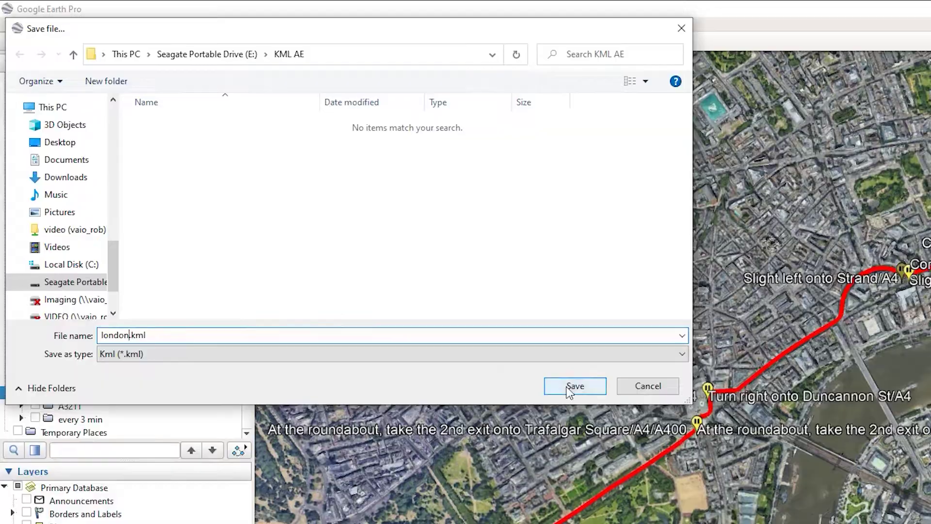
left_click(575, 385)
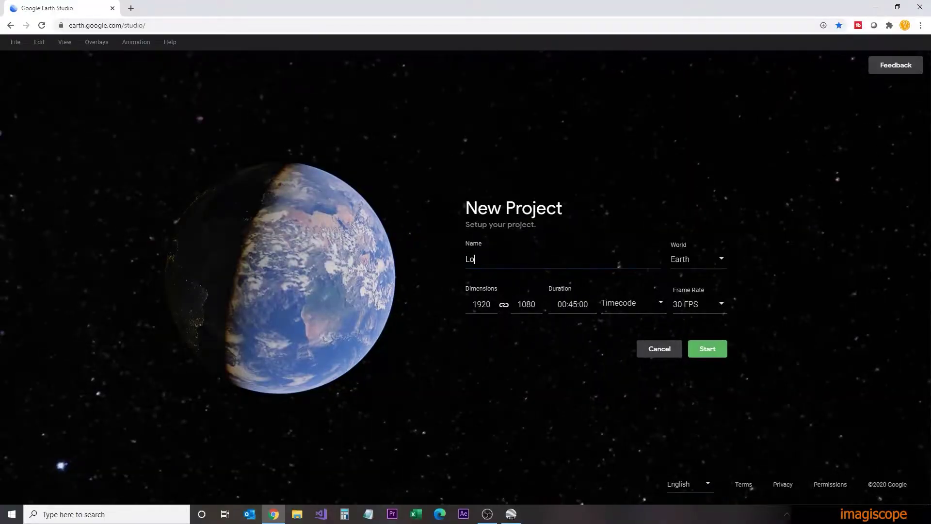
Create a Google Earth Studio project named London with a 60-second duration.
type("London")
double_click(574, 304)
type("60")
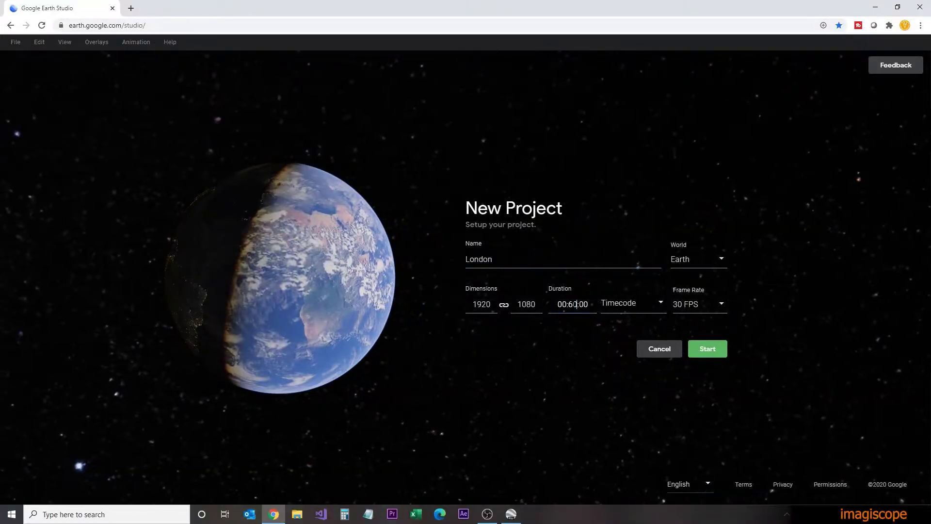
left_click(708, 350)
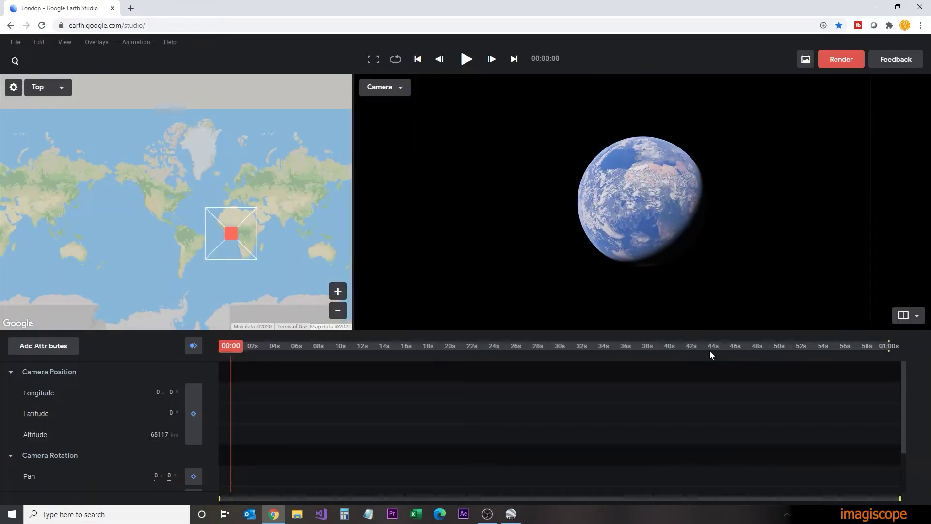
left_click_drag(644, 223, 596, 248)
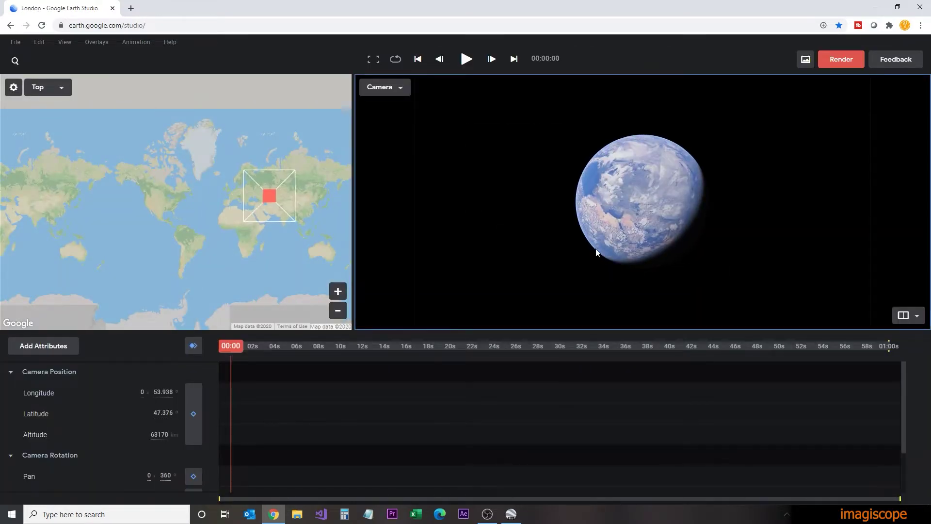
Import london.kml as a KML overlay.
left_click(16, 43)
mouse_move(22, 171)
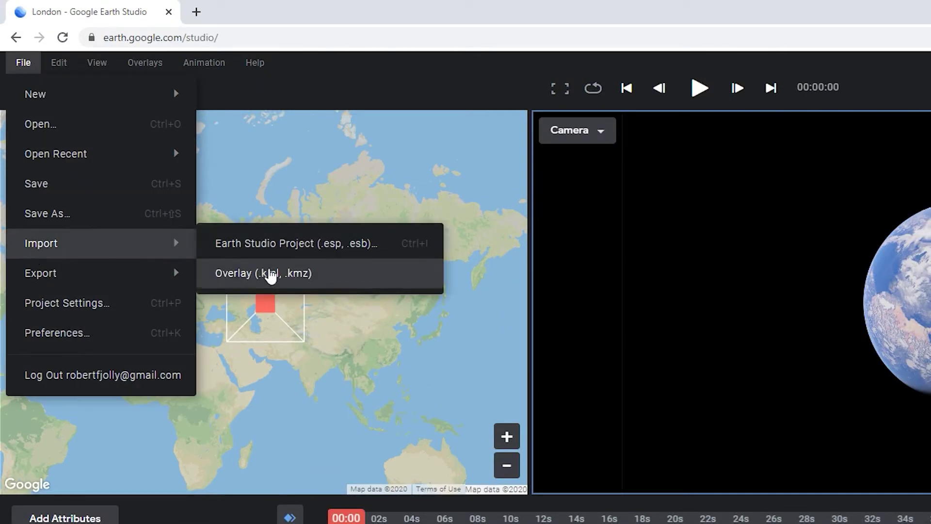
left_click(268, 273)
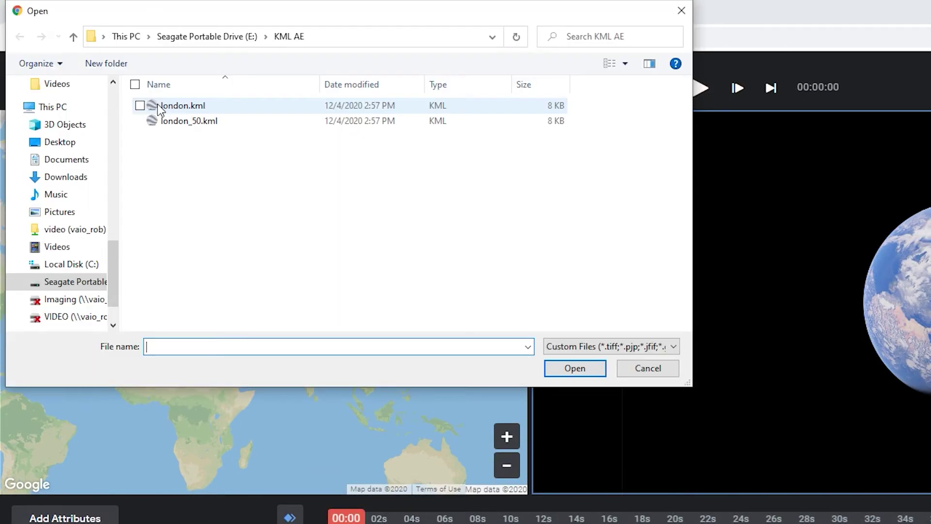
left_click(160, 105)
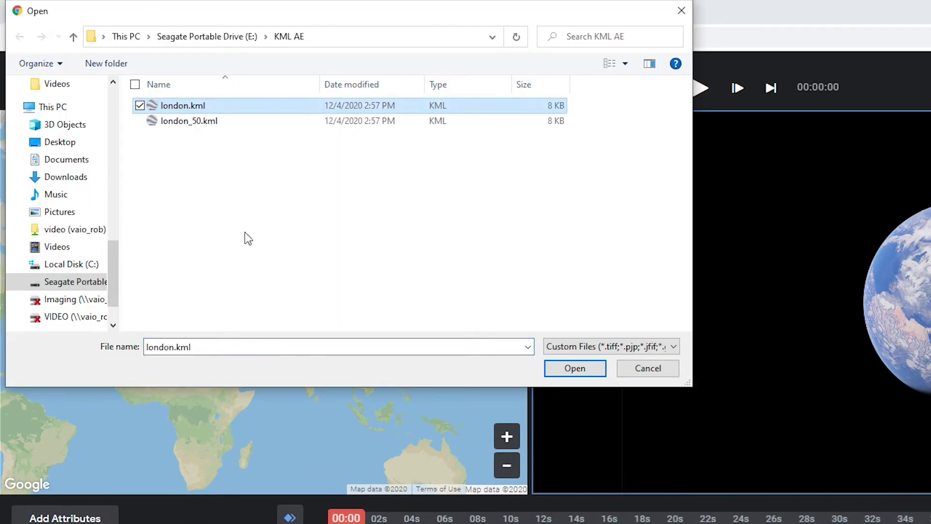
left_click(582, 371)
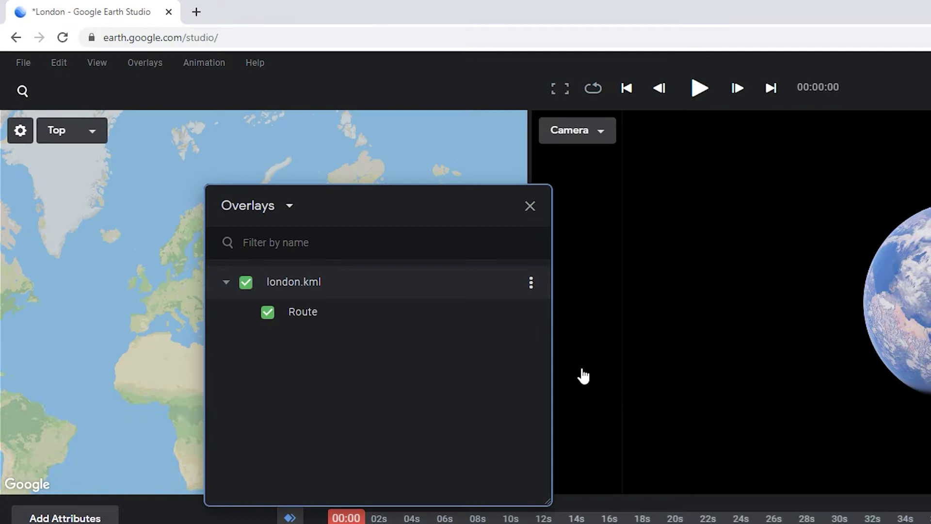
Fly the camera to the london.kml route and frame central London.
double_click(283, 285)
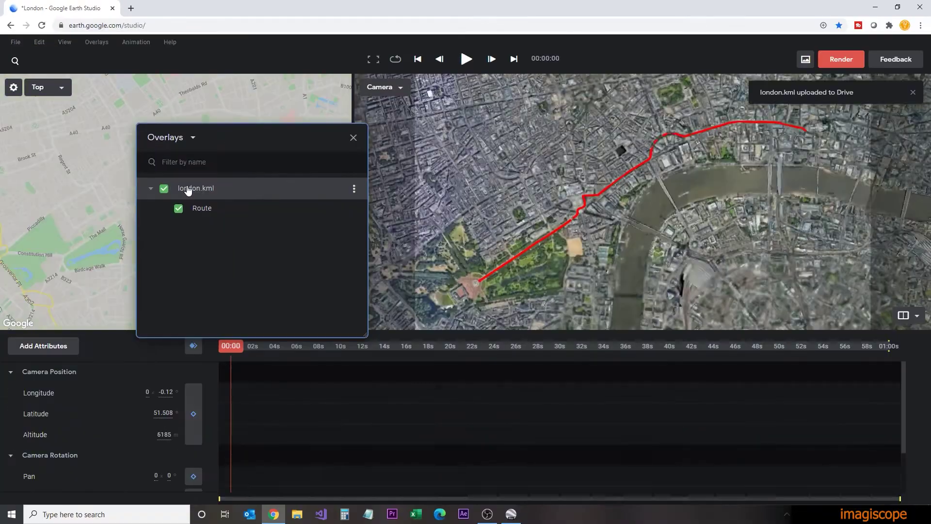
left_click(353, 137)
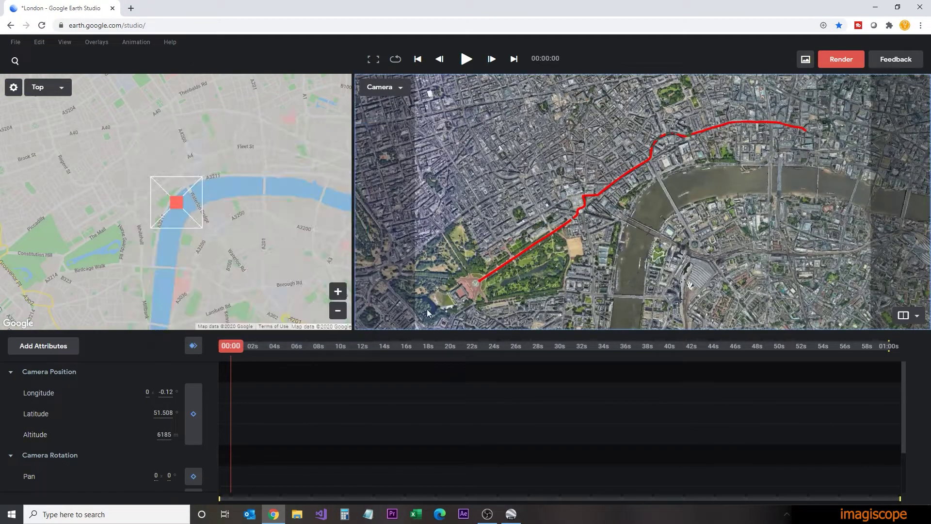
scroll(456, 288, "down", 5)
scroll(662, 217, "up", 2)
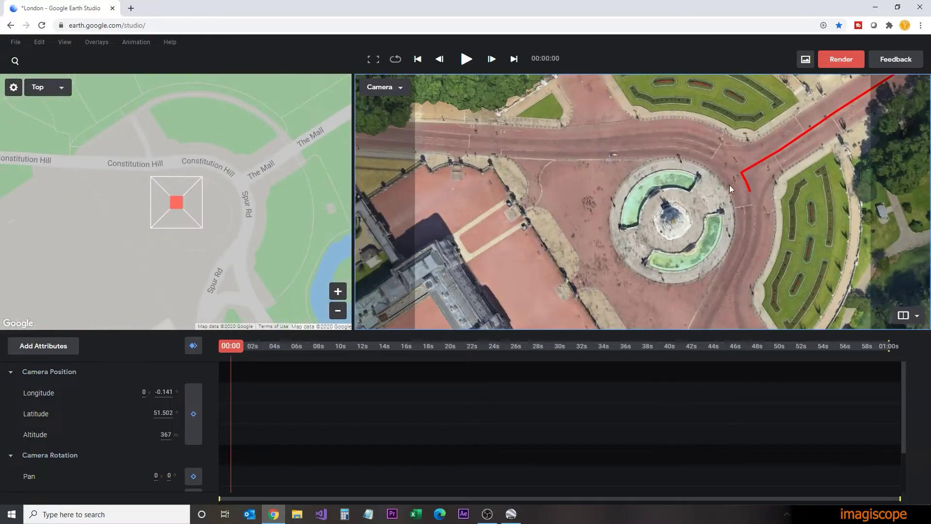
scroll(523, 288, "down", 5)
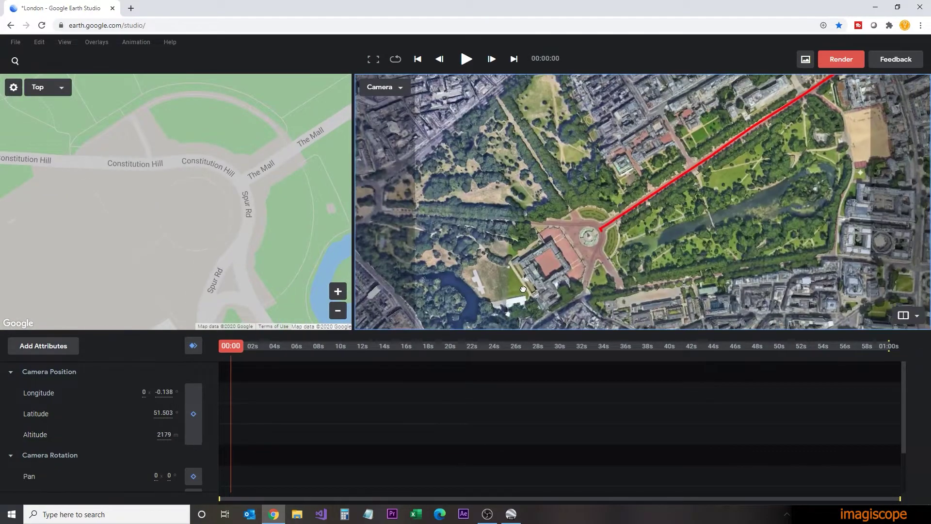
left_click_drag(523, 289, 549, 248)
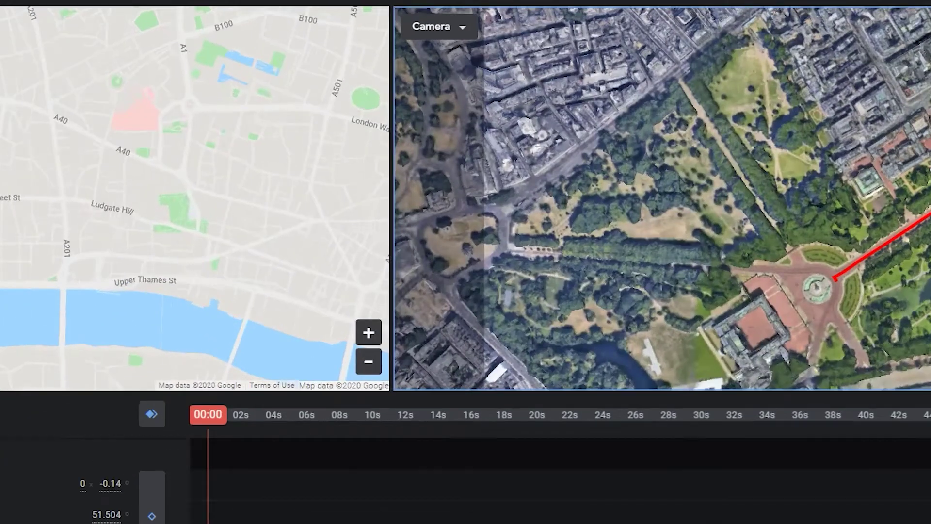
Add a track point named Start at the route's beginning.
scroll(747, 219, "up", 10)
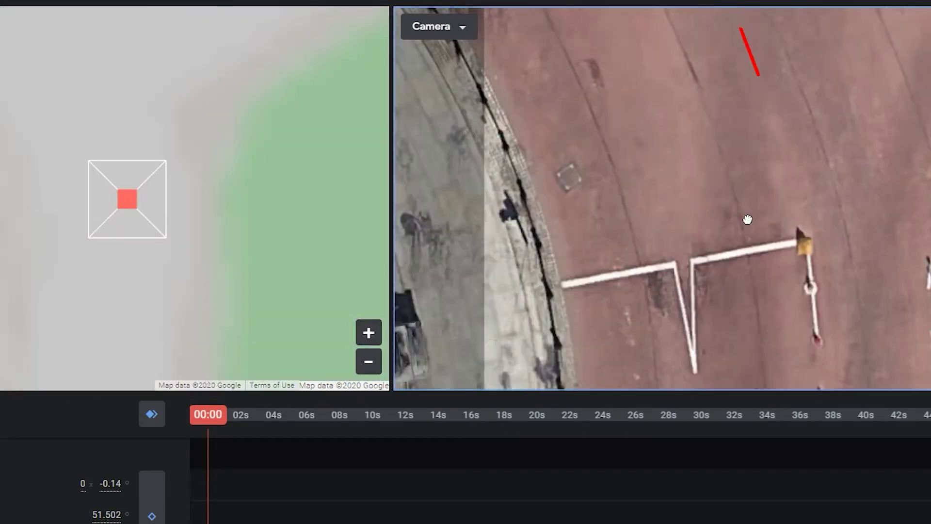
right_click(768, 174)
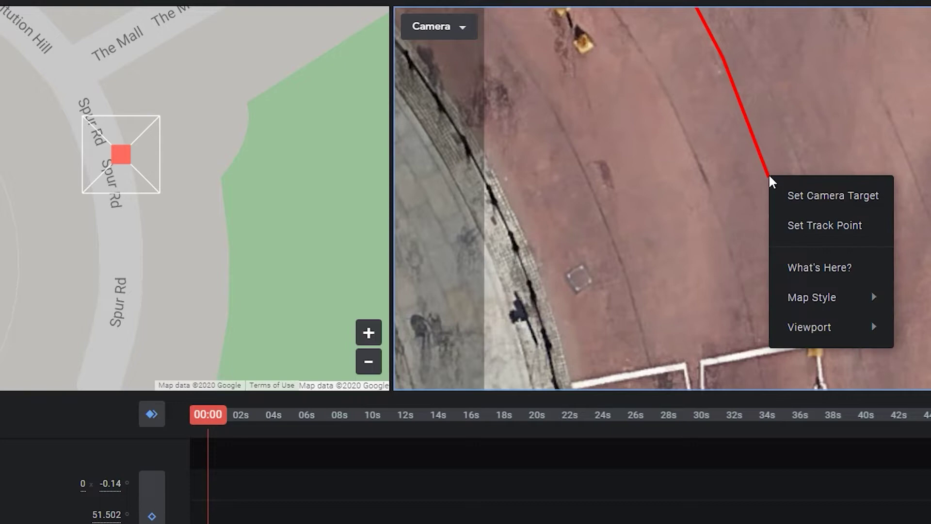
left_click(789, 225)
double_click(156, 172)
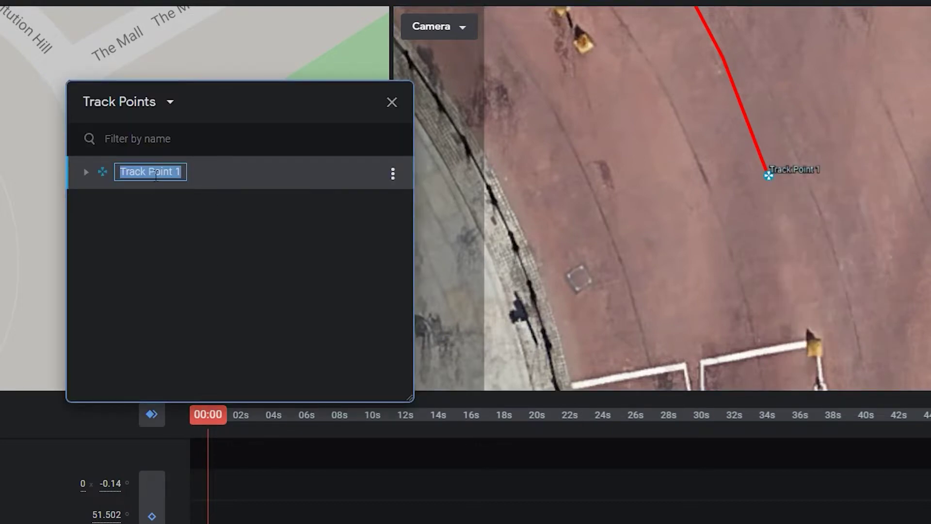
type("Start")
key("Return")
left_click(86, 172)
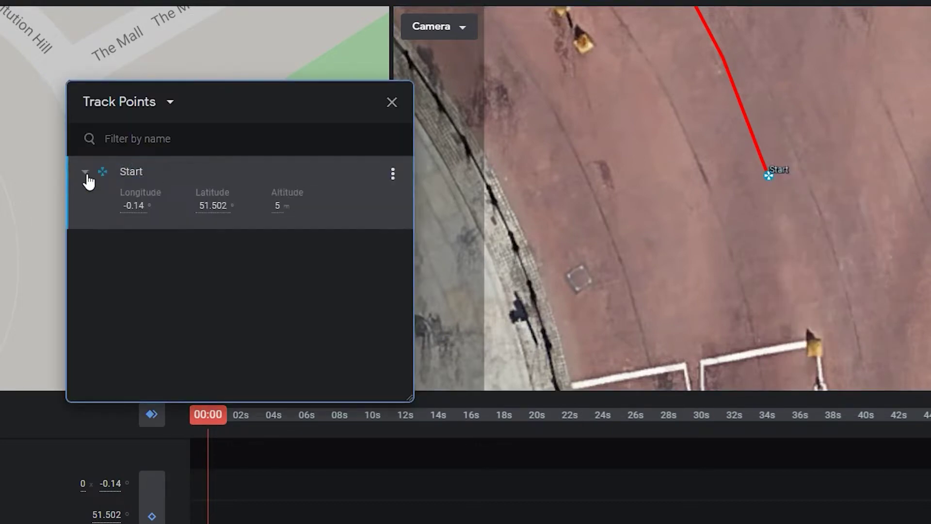
Add a second track point named End at longitude -0.1, latitude 51.514, altitude 15.
scroll(721, 202, "down", 5)
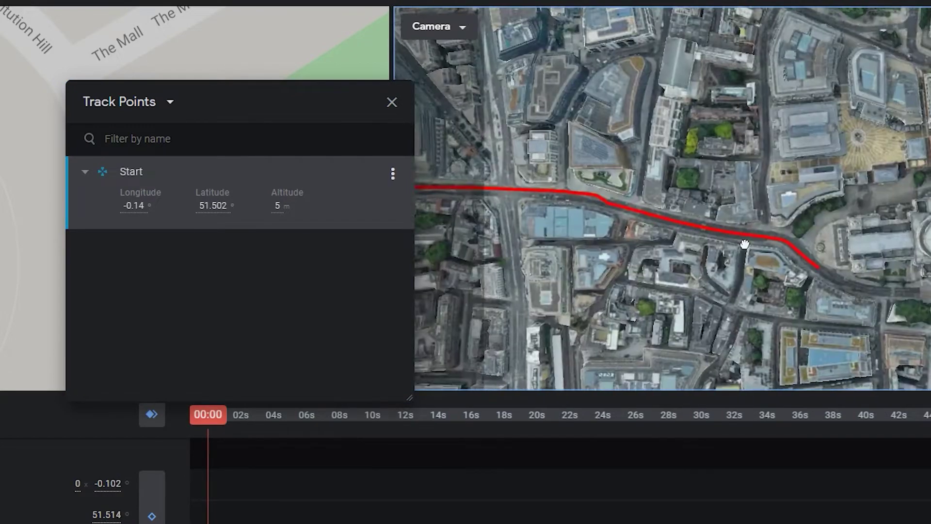
right_click(767, 127)
left_click(805, 177)
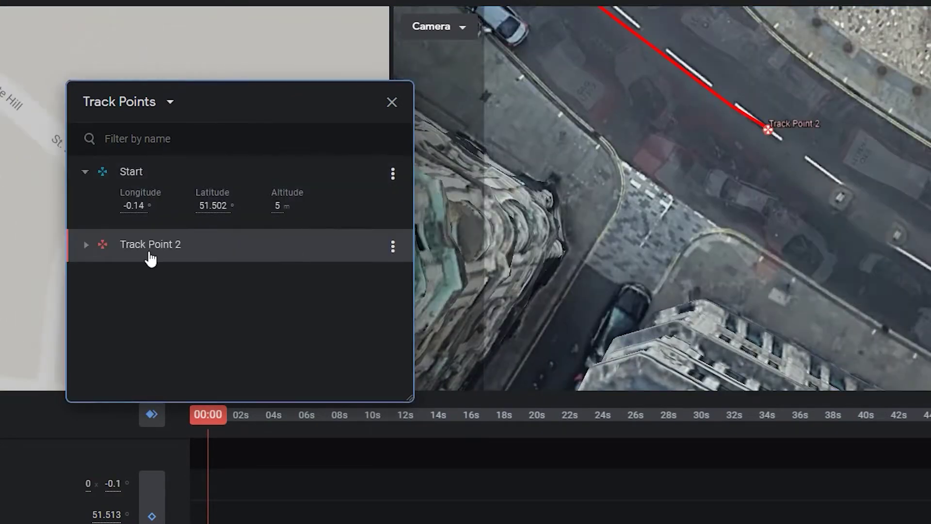
double_click(151, 247)
type("End")
left_click(85, 244)
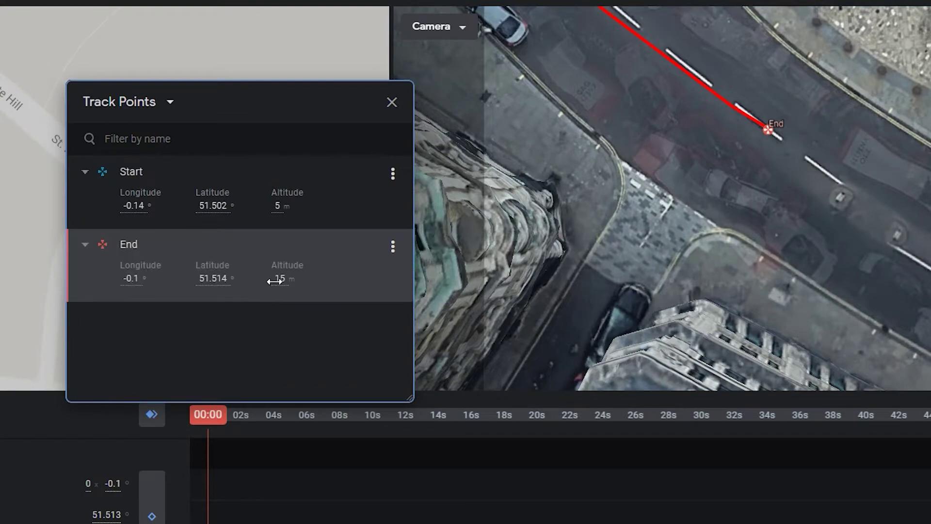
scroll(677, 243, "down", 5)
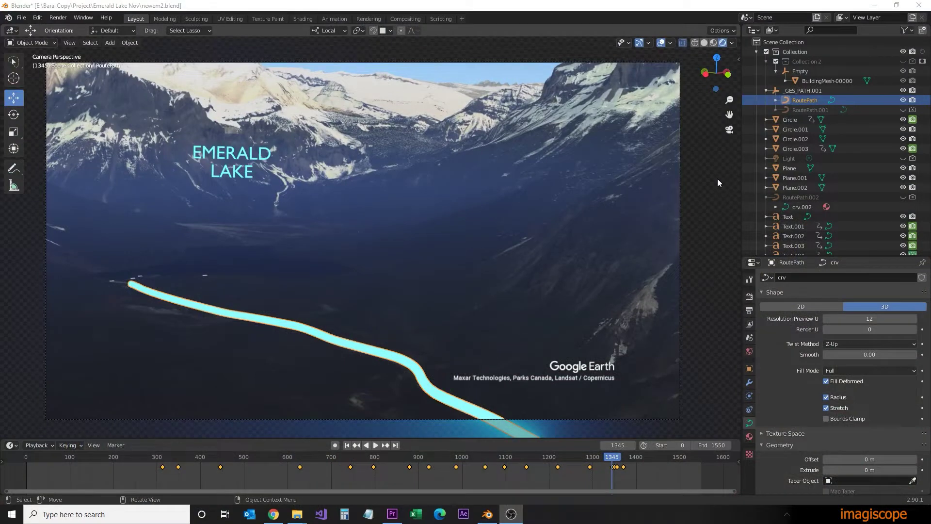
Leave the camera view and orbit freely around the glowing cyan route path.
left_click(729, 130)
left_click_drag(469, 272, 548, 264)
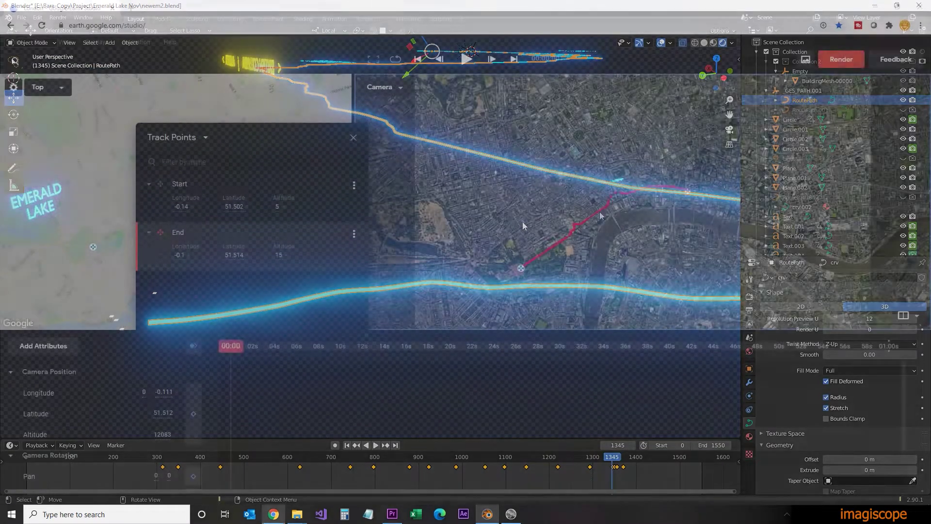
Add a third track point on the Strand named Middle.
right_click(548, 200)
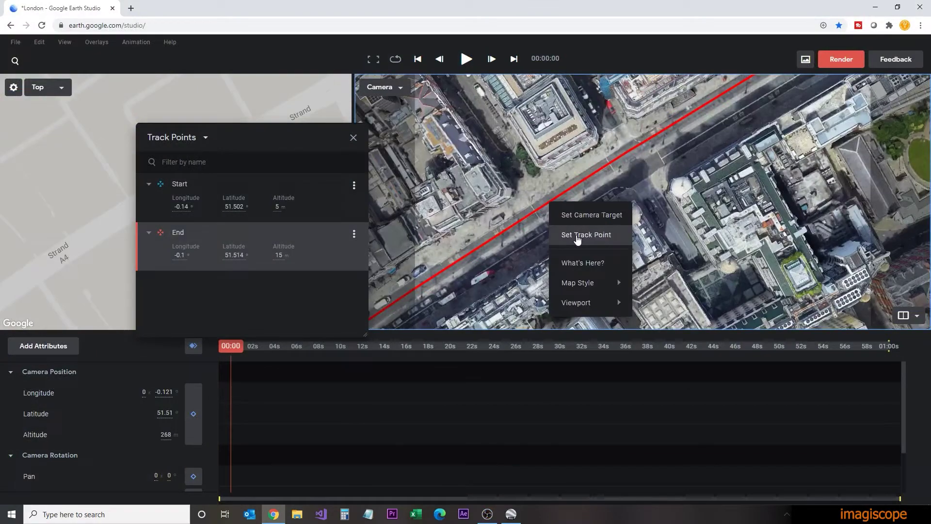
left_click(584, 233)
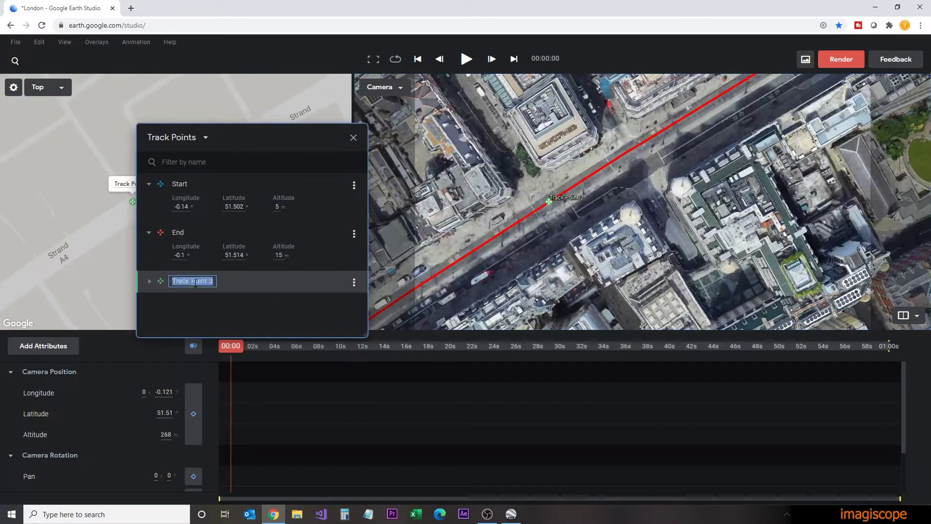
type("Middle")
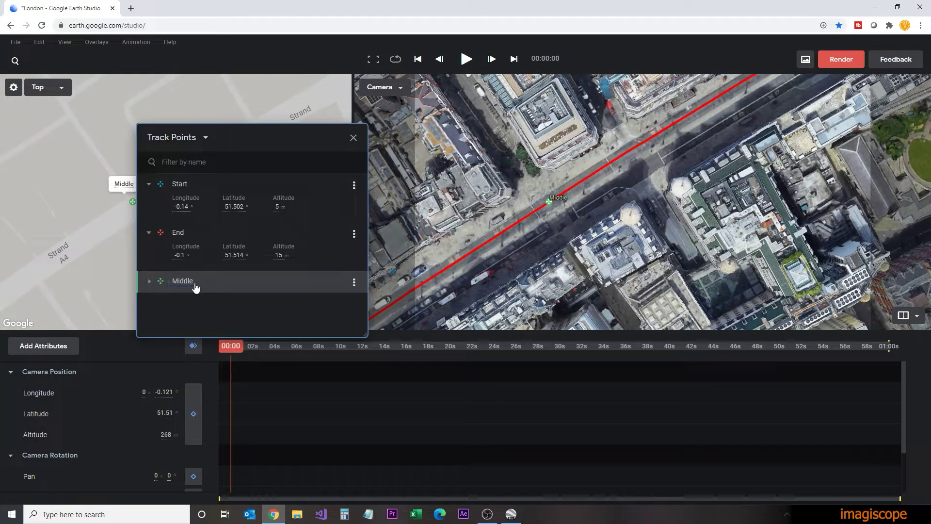
left_click(149, 282)
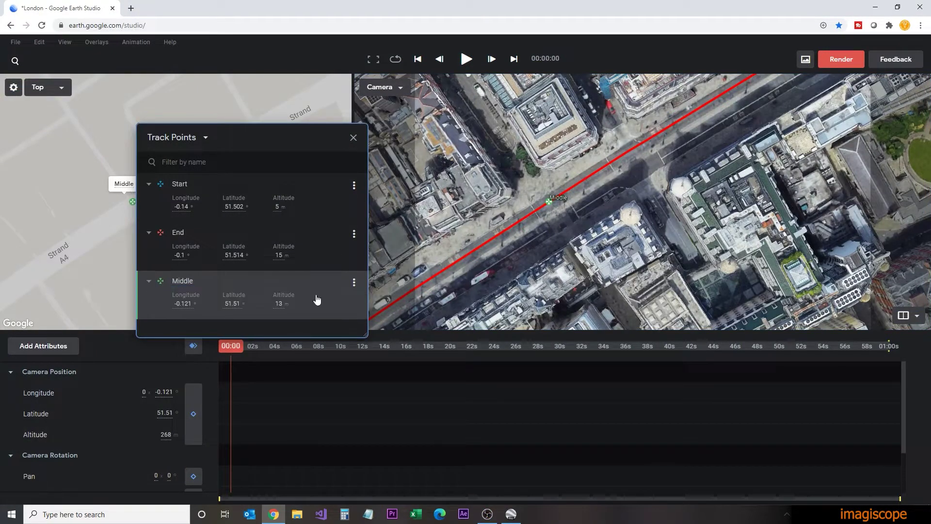
left_click(353, 140)
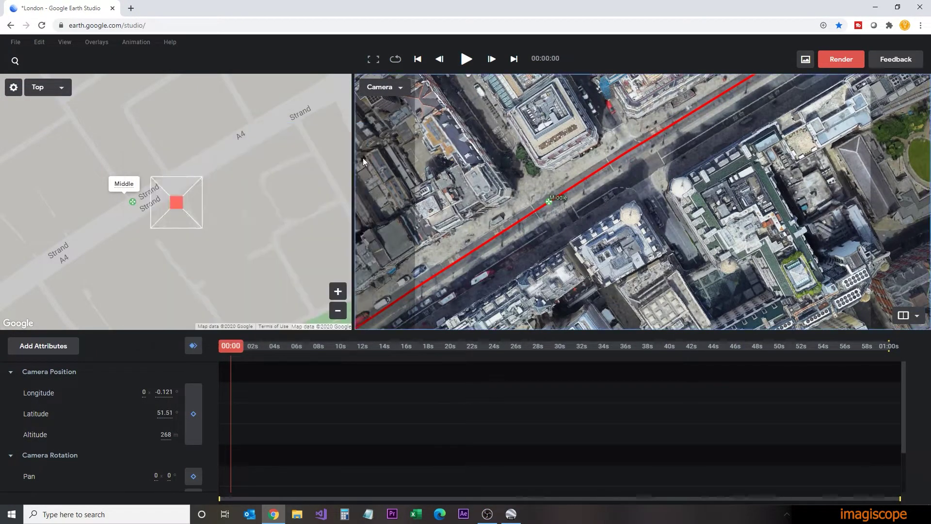
Fly the camera down to Buckingham Palace and set starting camera keyframes at 00:00.
scroll(541, 198, "down", 5)
left_click_drag(531, 224, 508, 214)
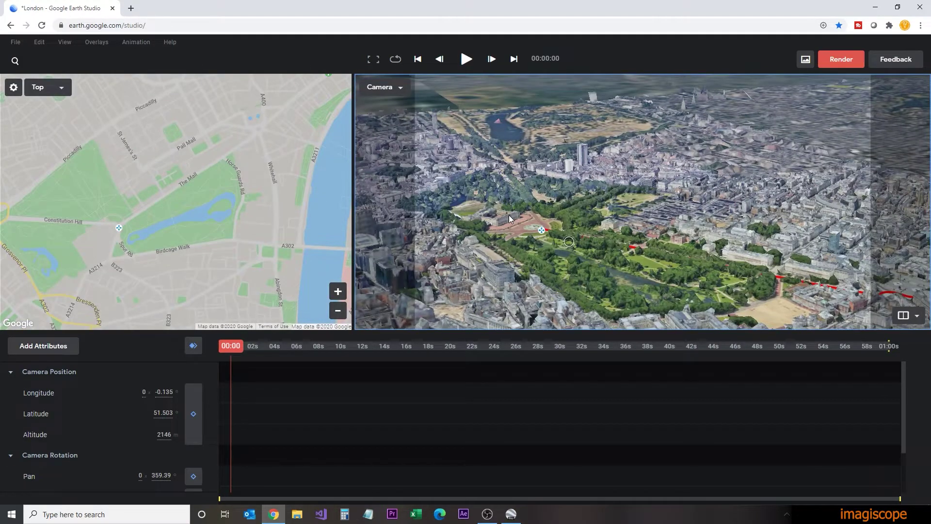
double_click(508, 214)
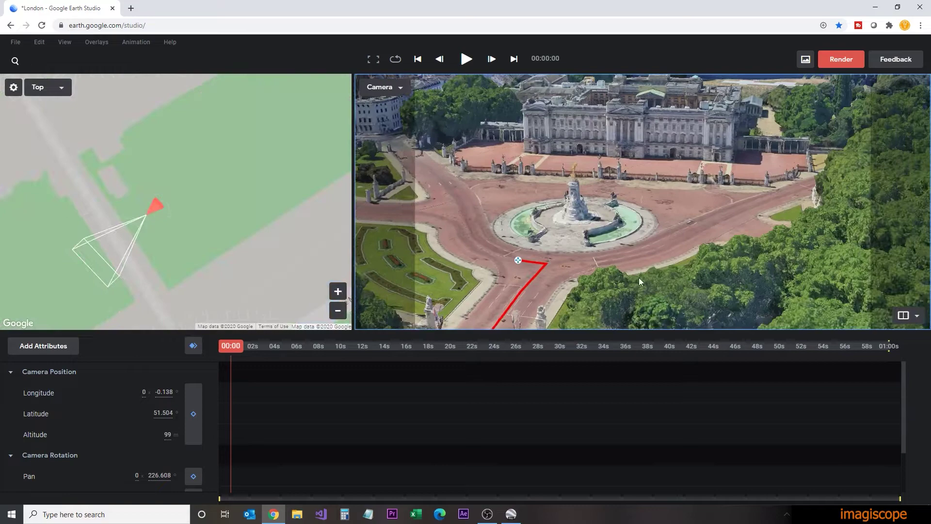
left_click(193, 345)
Set a low city view near the end, then add pan and tilt keyframes early in the flight.
left_click_drag(234, 345, 778, 346)
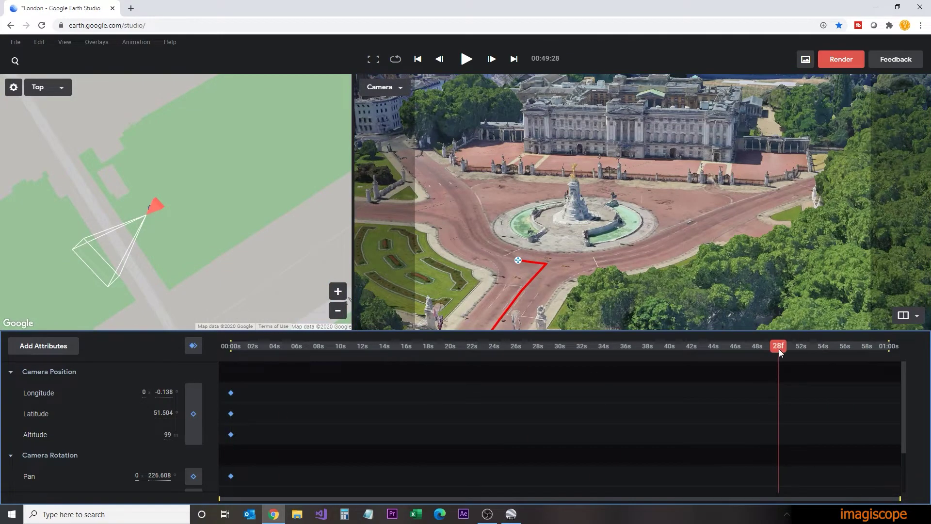
scroll(664, 232, "down", 5)
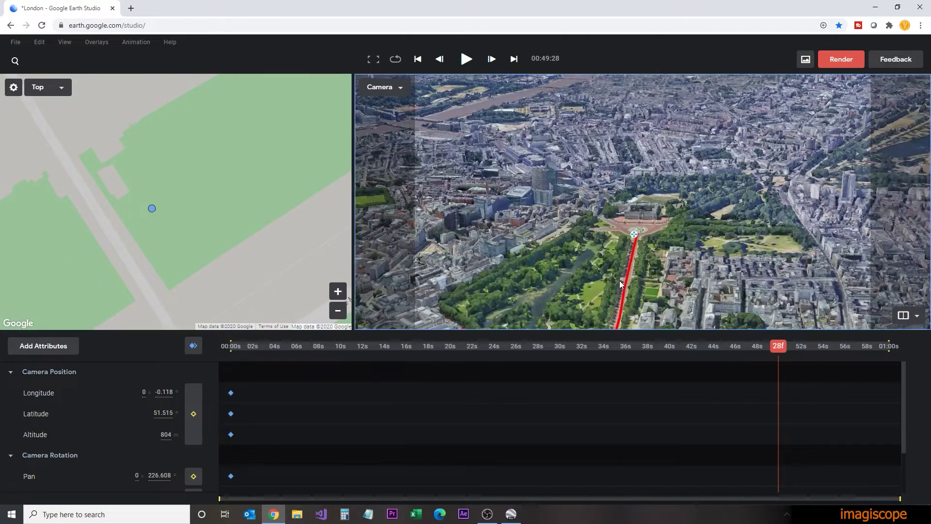
left_click_drag(619, 280, 641, 278)
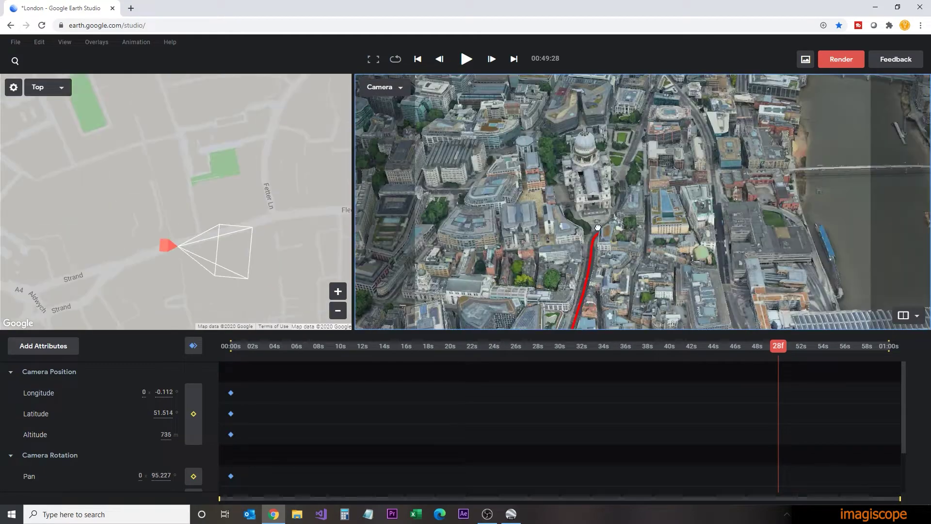
left_click(256, 347)
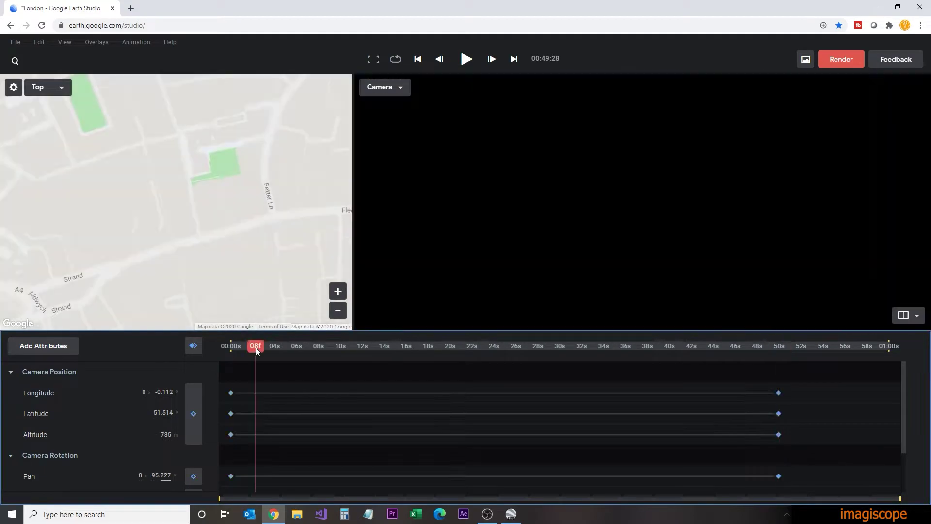
left_click(258, 347)
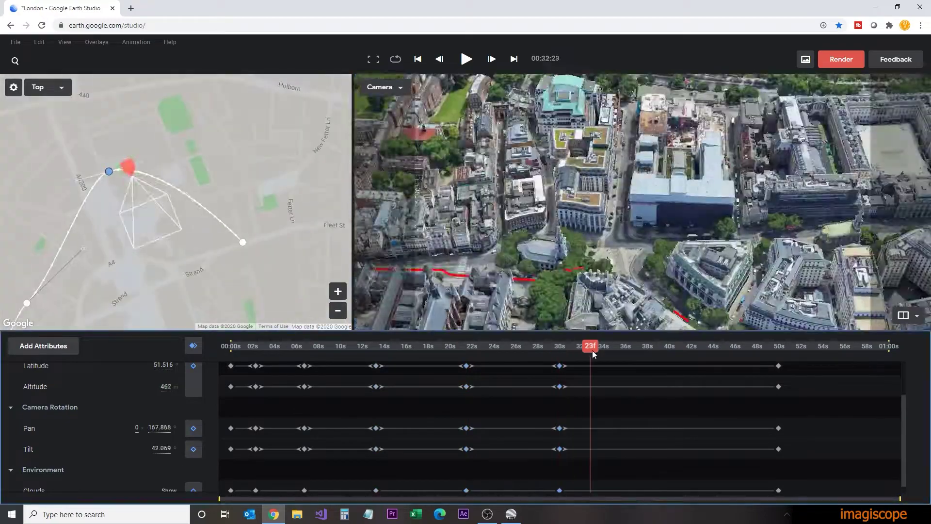
left_click(194, 428)
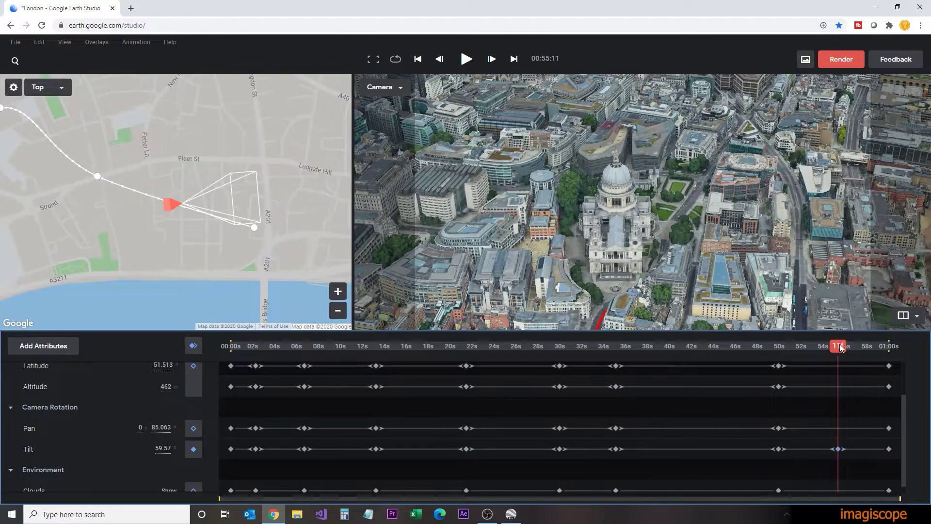
left_click_drag(840, 348, 203, 371)
left_click(193, 448)
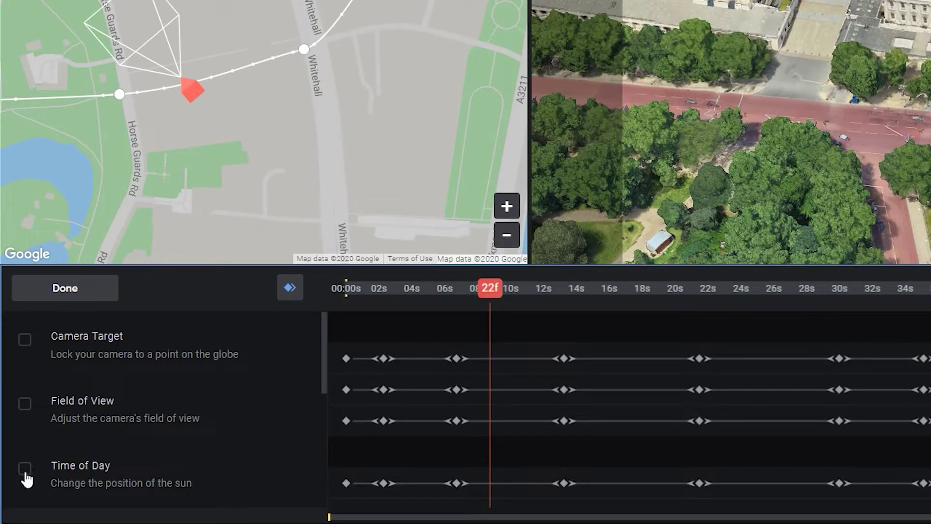
Add a Time of Day attribute set to 12/4/2020 08:50 GMT, keyframed at 00:00.
left_click(24, 468)
left_click(67, 291)
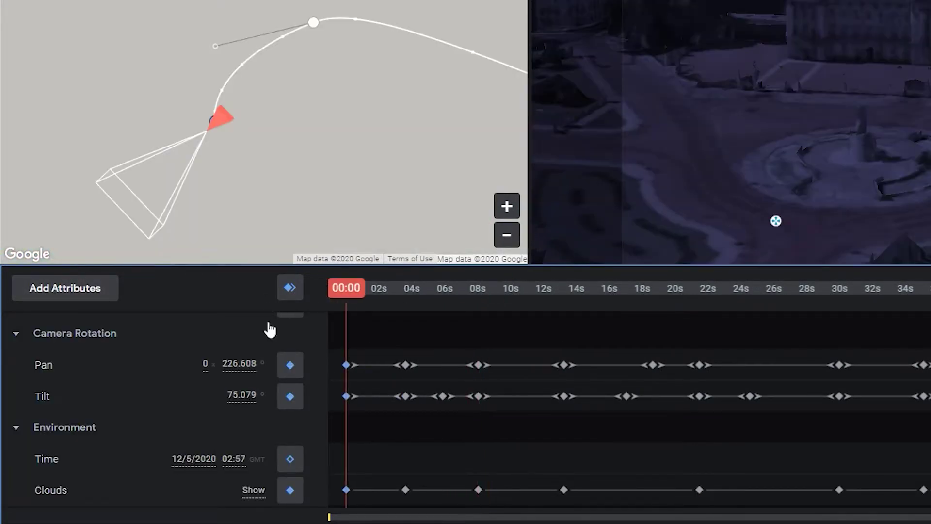
mouse_move(234, 459)
left_mouse_down()
mouse_move(176, 461)
mouse_move(241, 461)
left_mouse_up()
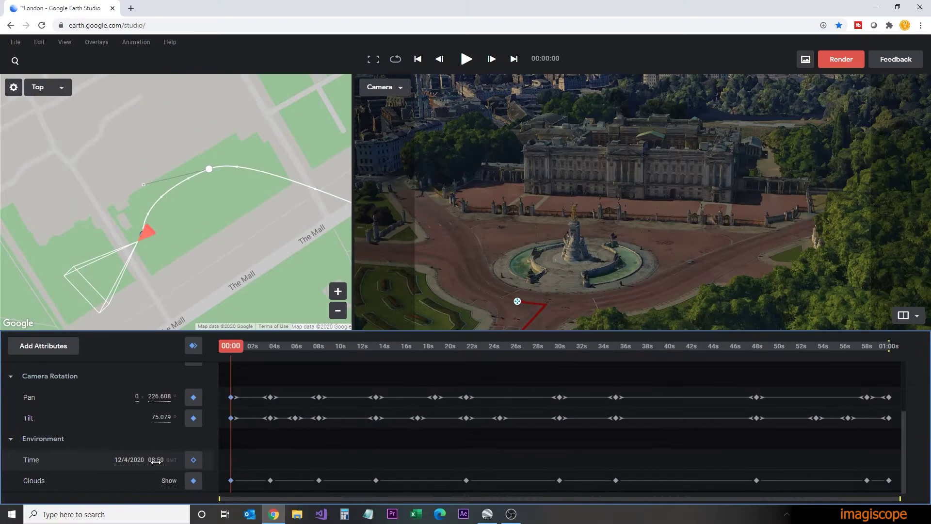
left_click(193, 459)
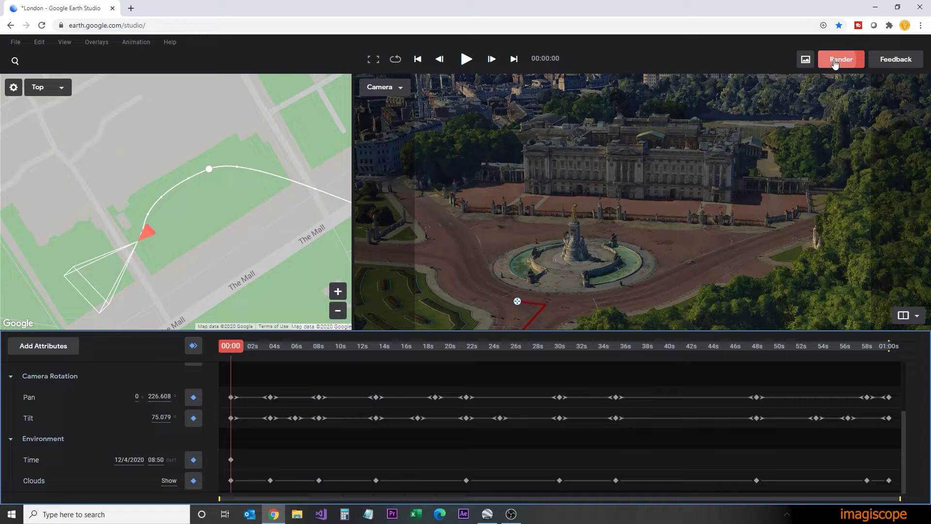
Hide the london.kml route overlay.
left_click(834, 63)
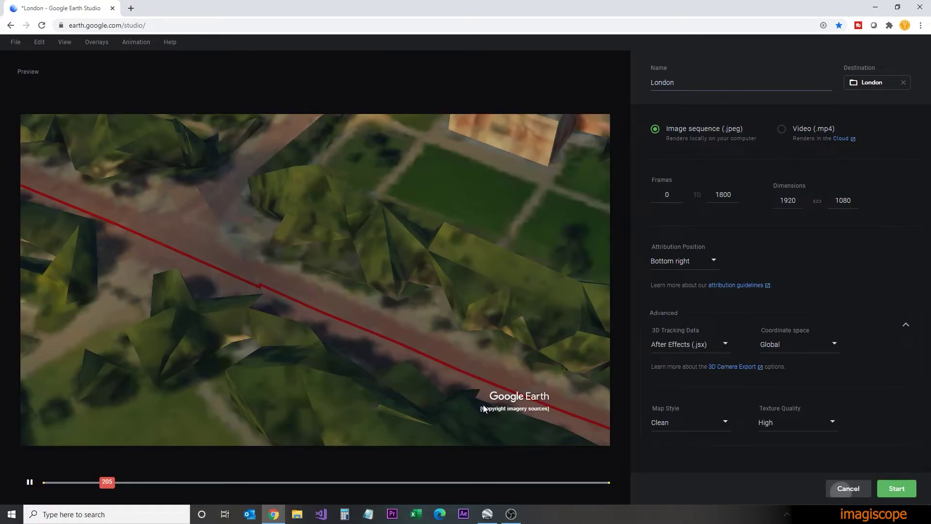
key("Escape")
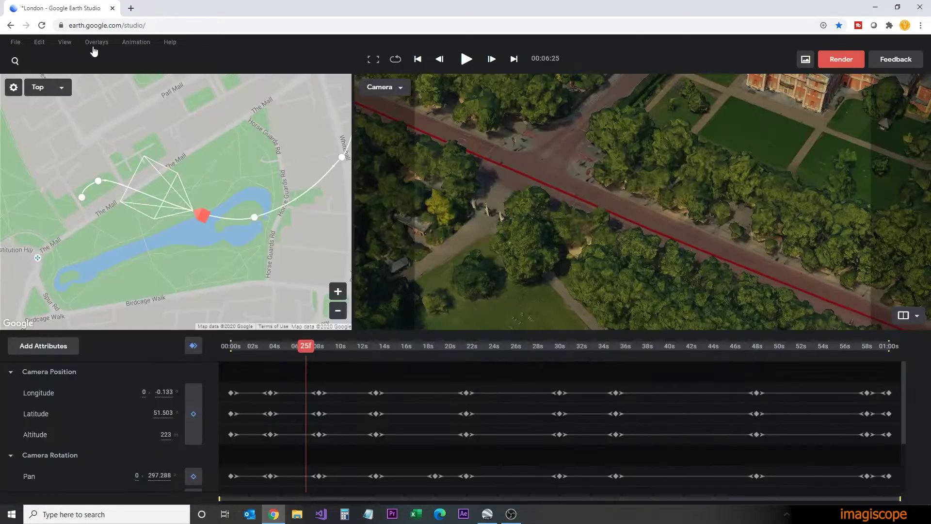
left_click(95, 43)
left_click(170, 186)
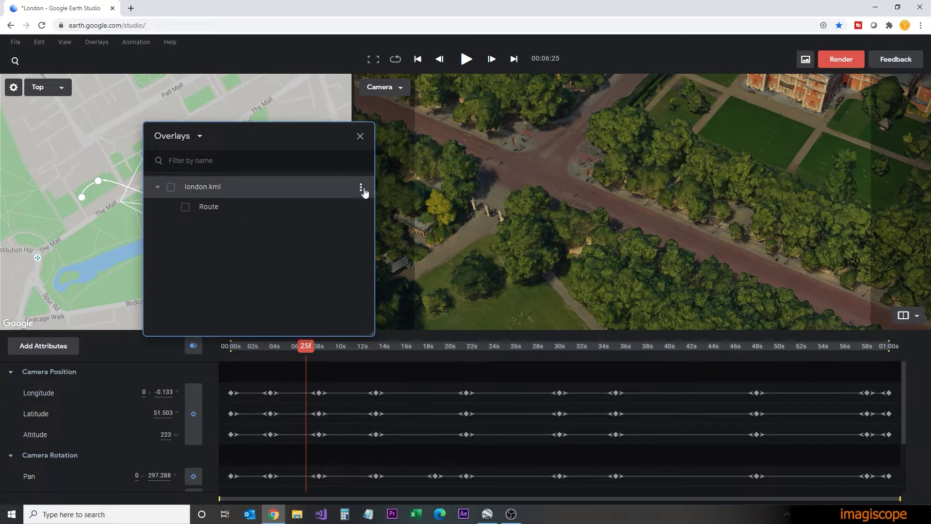
left_click(360, 140)
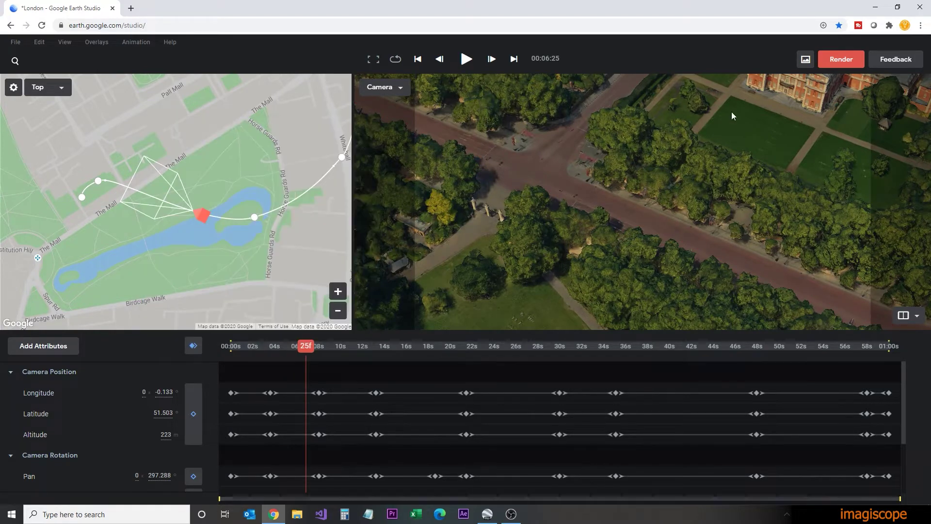
Submit the London project as a 3840×2160 MP4 cloud render.
left_click(841, 60)
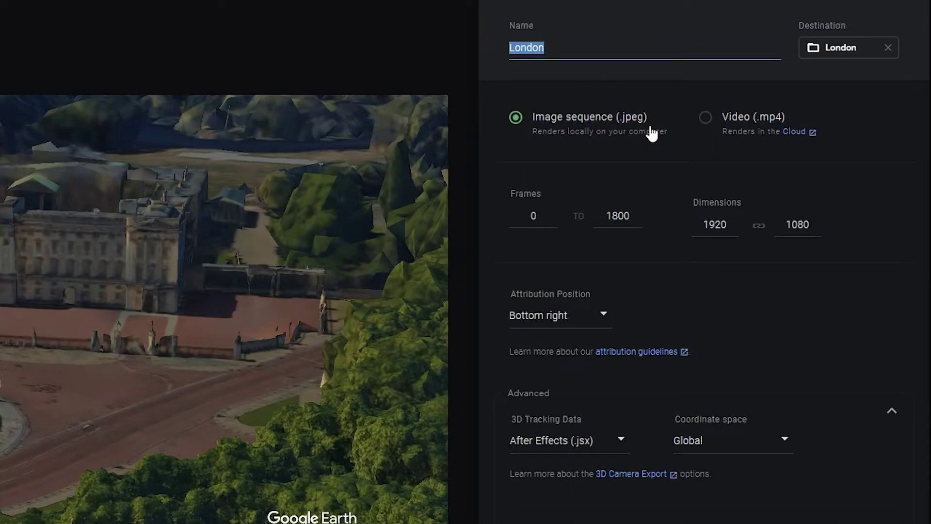
left_click(705, 117)
double_click(797, 224)
type("2160")
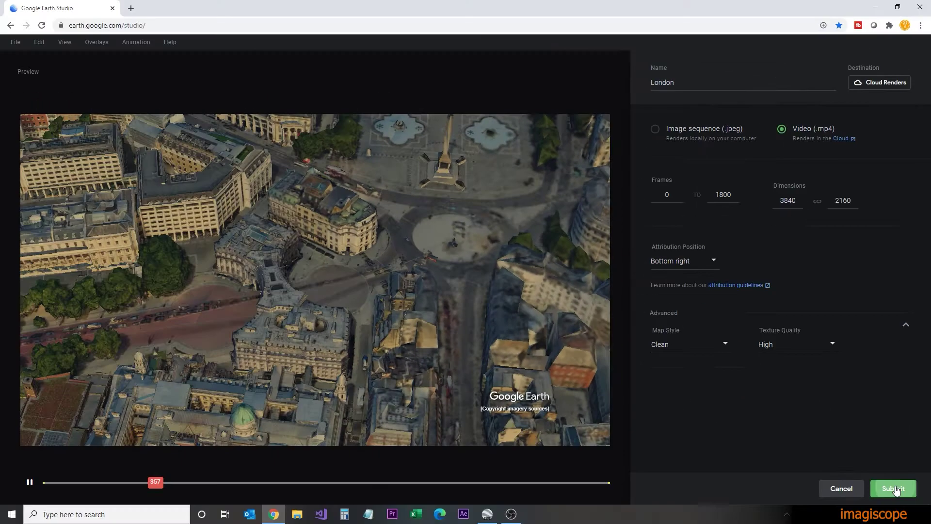
left_click(894, 488)
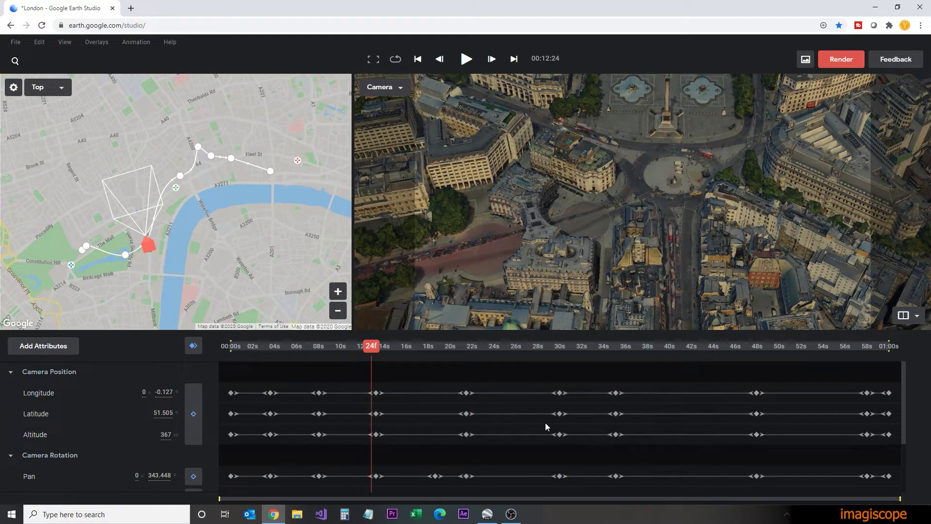
left_click(487, 515)
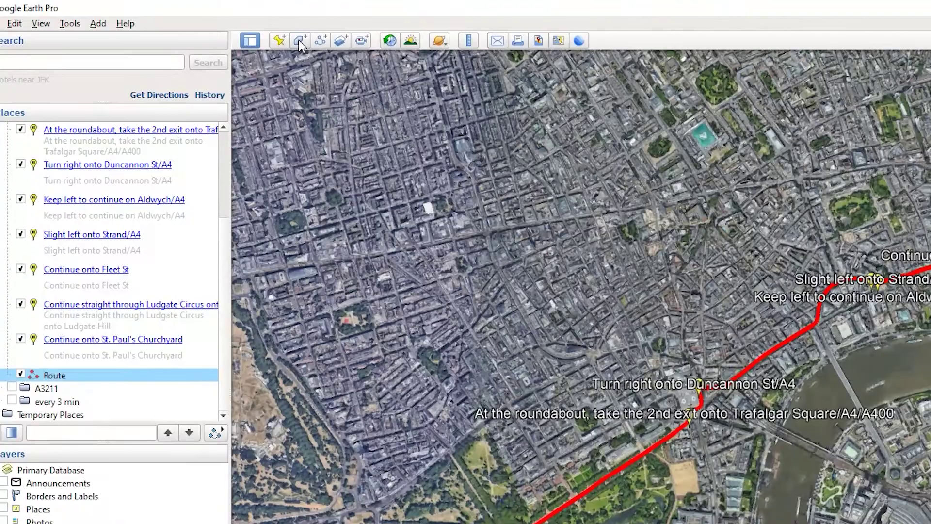
Draw a polygon along the red route, from its eastern end by the river to past The Mall.
left_click(300, 42)
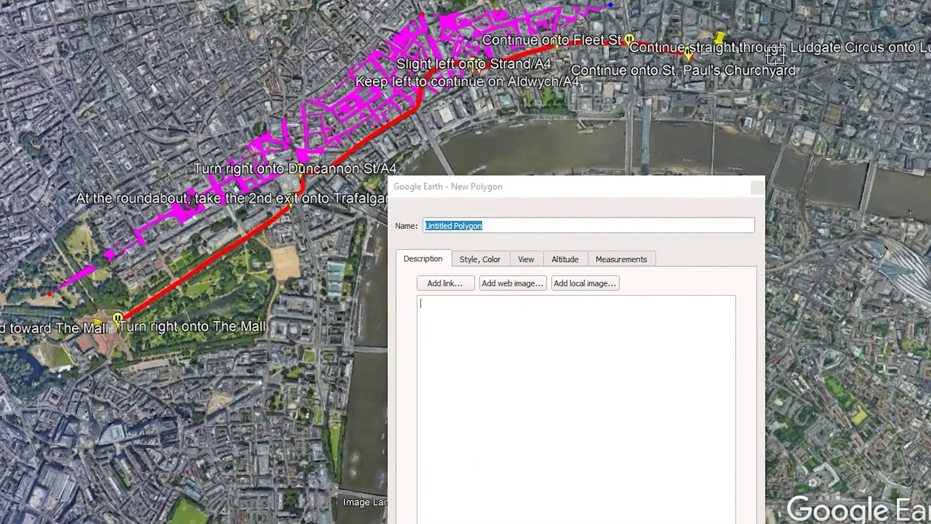
left_click(761, 39)
left_click(725, 114)
left_click(453, 118)
left_click(189, 320)
left_click(115, 374)
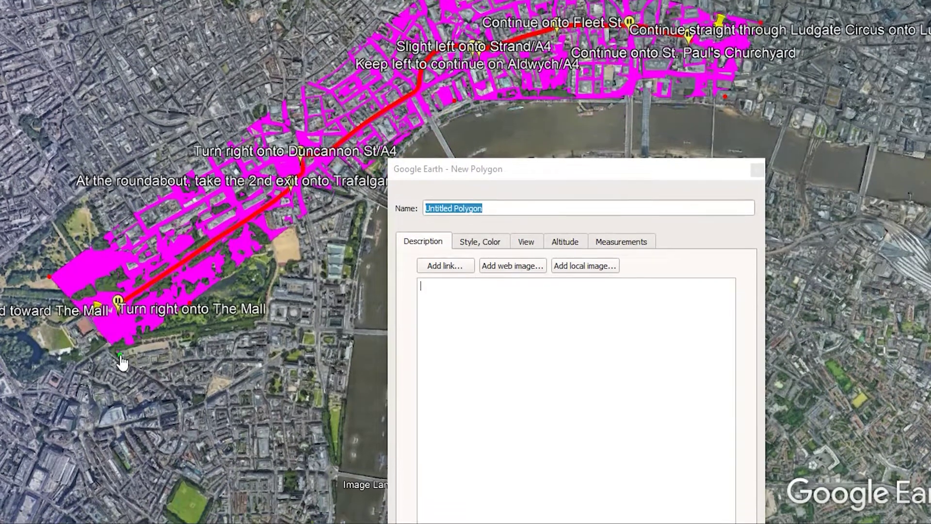
Set the polygon's area colour to pure red, RGB 255,0,0.
left_click(492, 242)
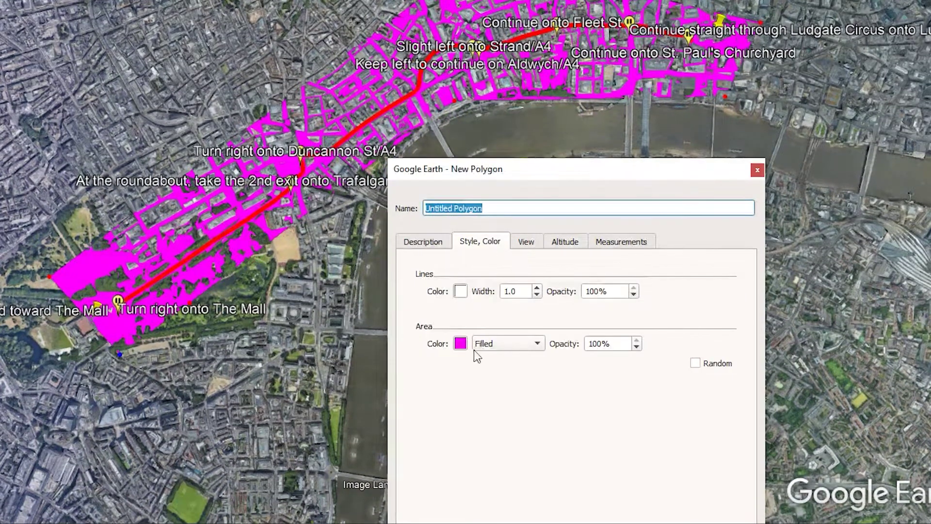
left_click(460, 343)
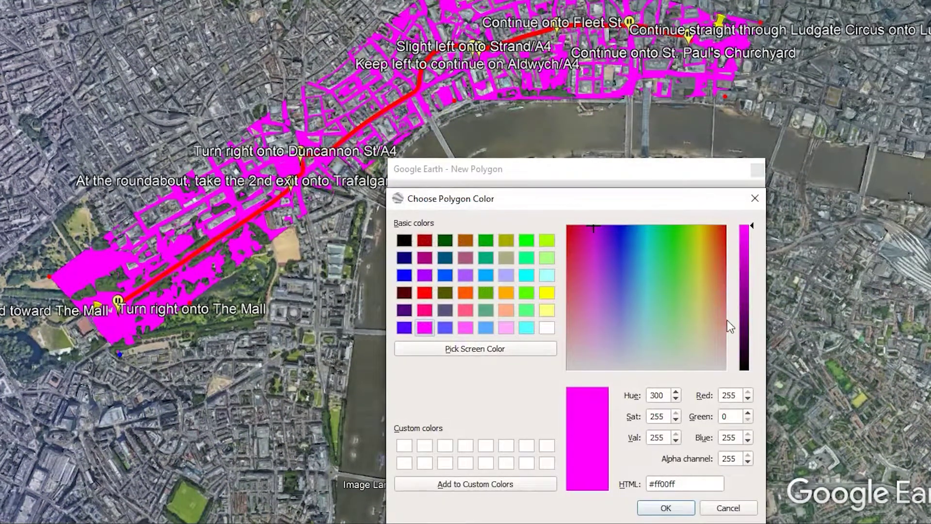
double_click(733, 395)
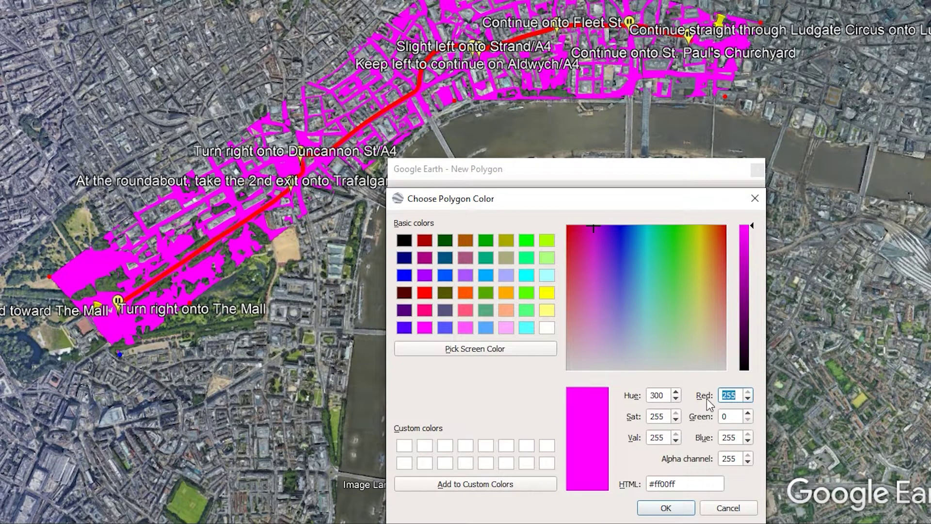
key("Tab")
key("Tab")
type("0")
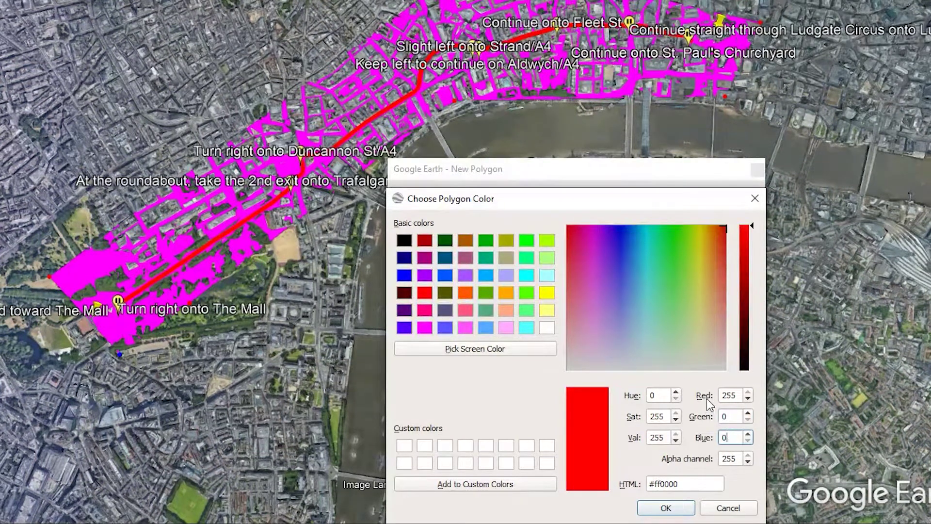
key("Tab")
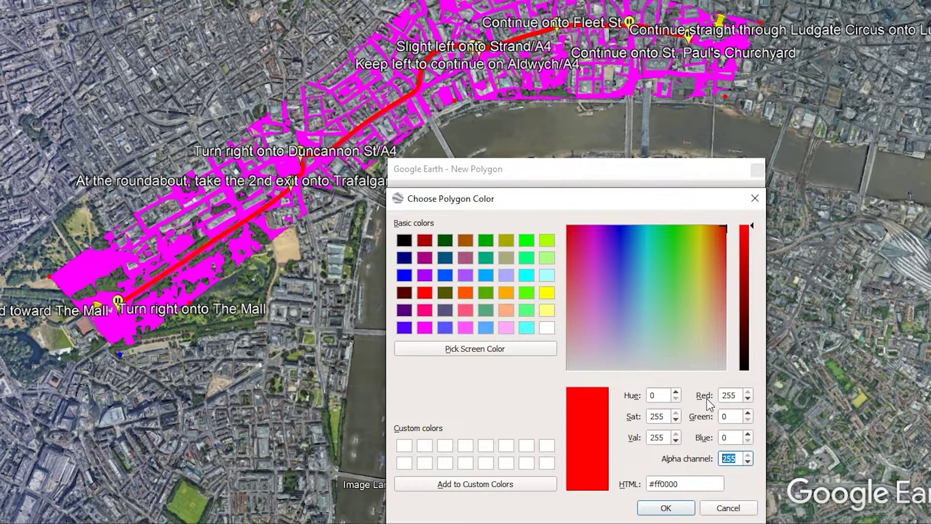
key("Return")
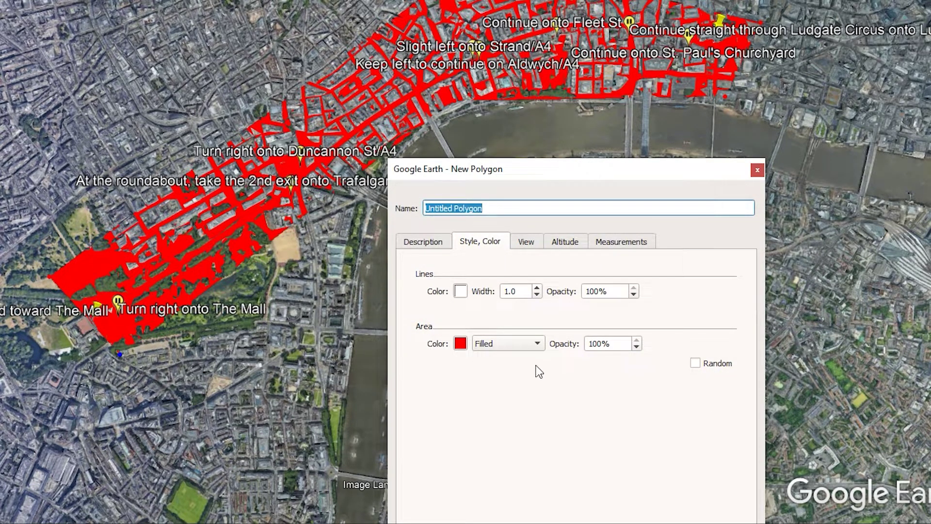
Keep the polygon area filled and its altitude clamped to the ground.
left_click(509, 343)
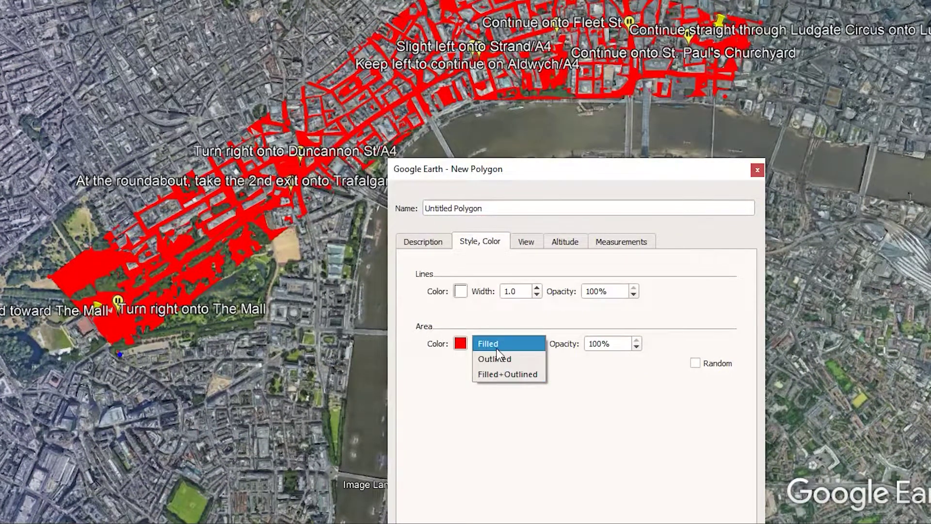
left_click(496, 346)
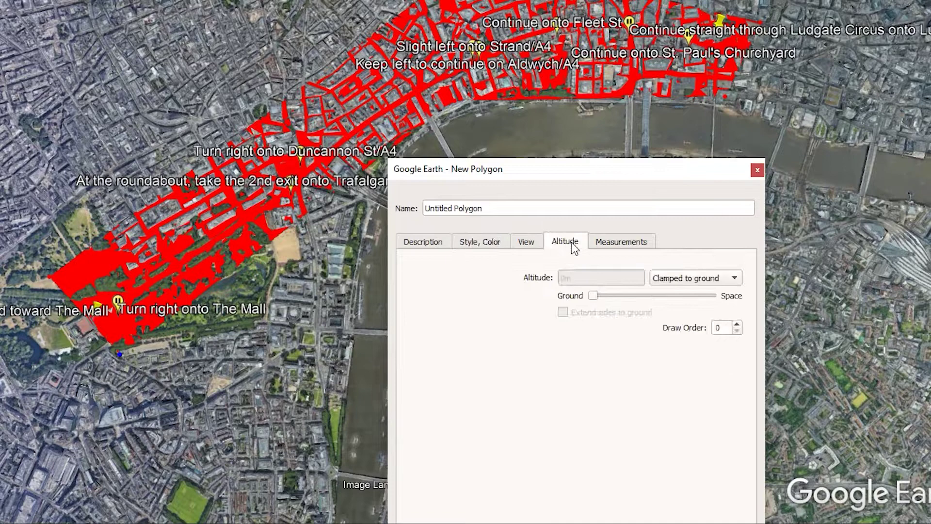
left_click_drag(579, 172, 573, 62)
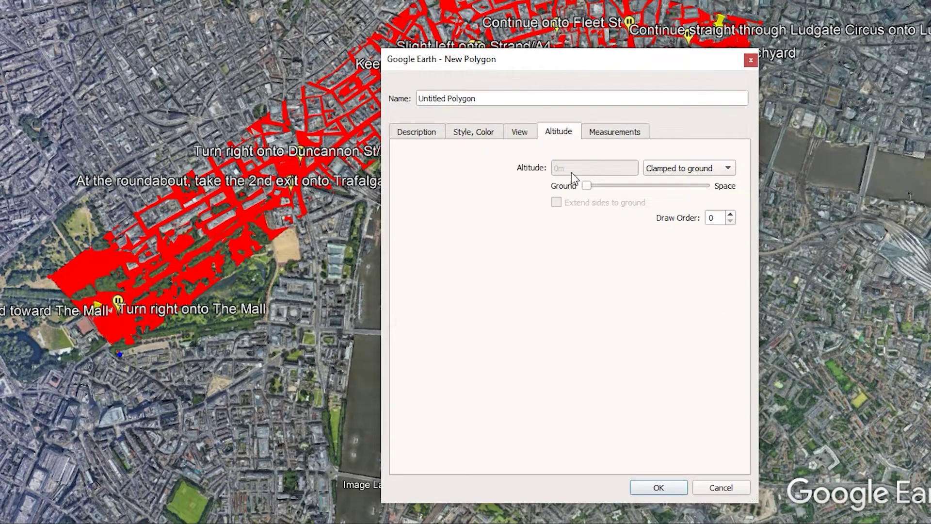
left_click(669, 168)
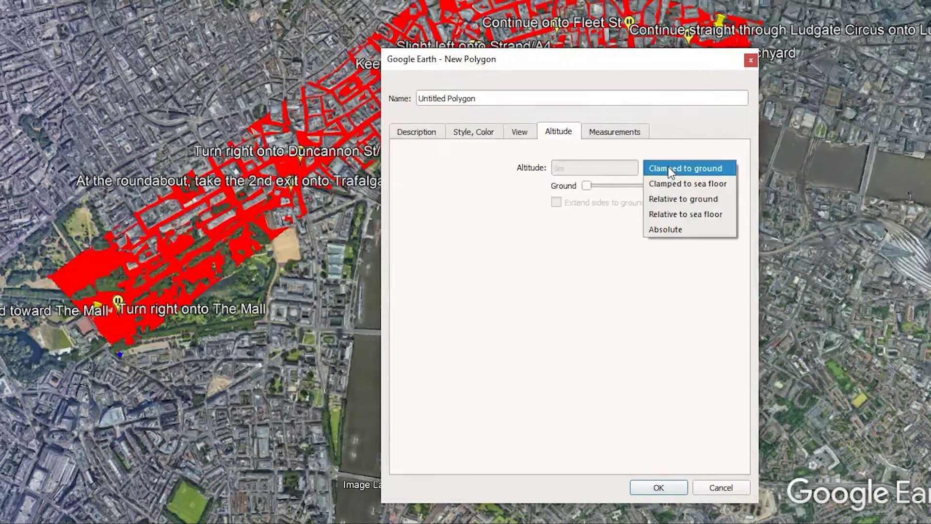
left_click(669, 170)
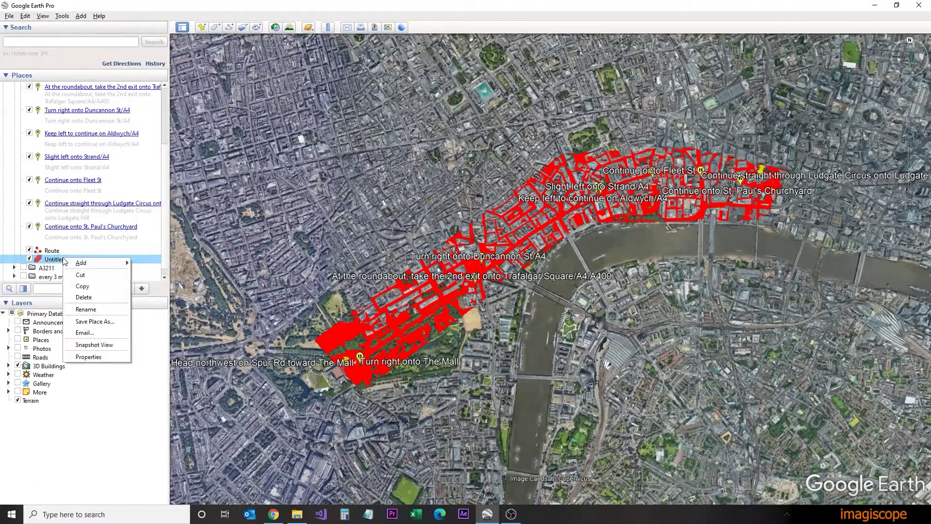
Save the Untitled Polygon as area.kml in the KML AE folder.
left_click(87, 323)
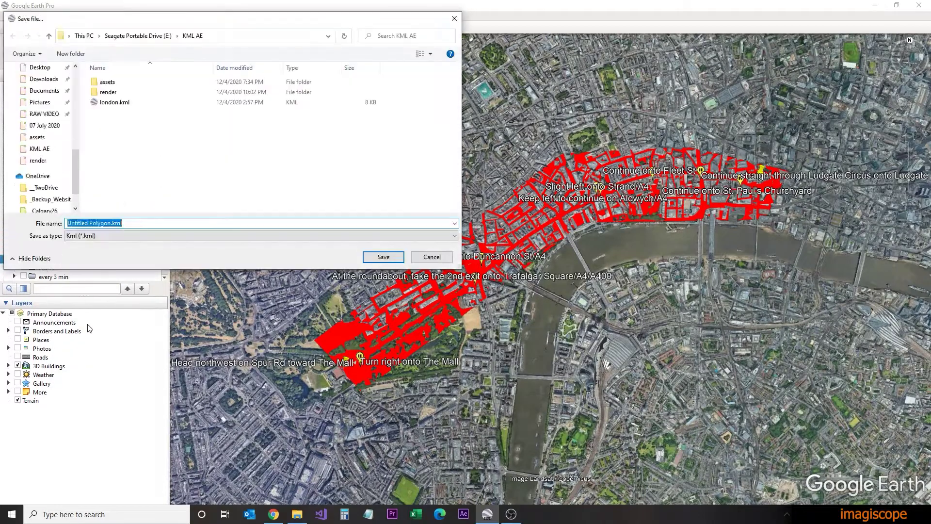
type("area")
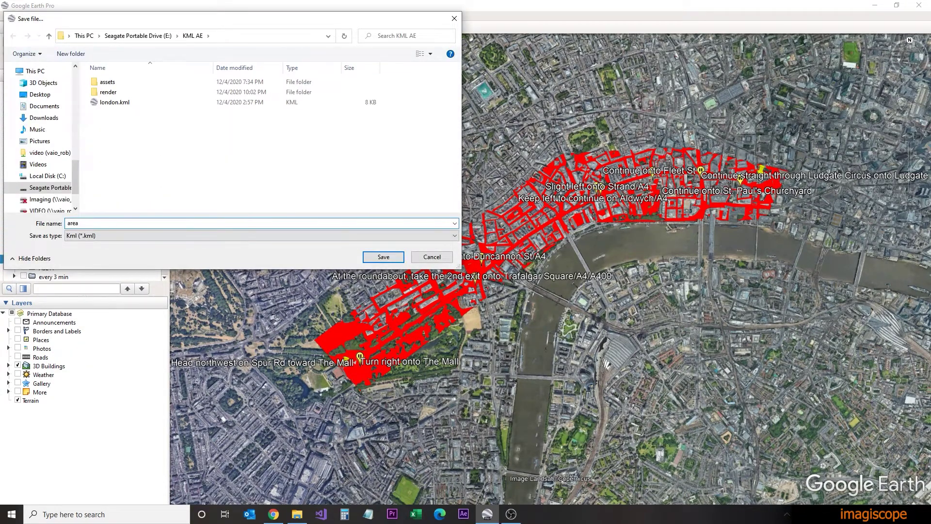
left_click(100, 236)
left_click(100, 249)
left_click(383, 257)
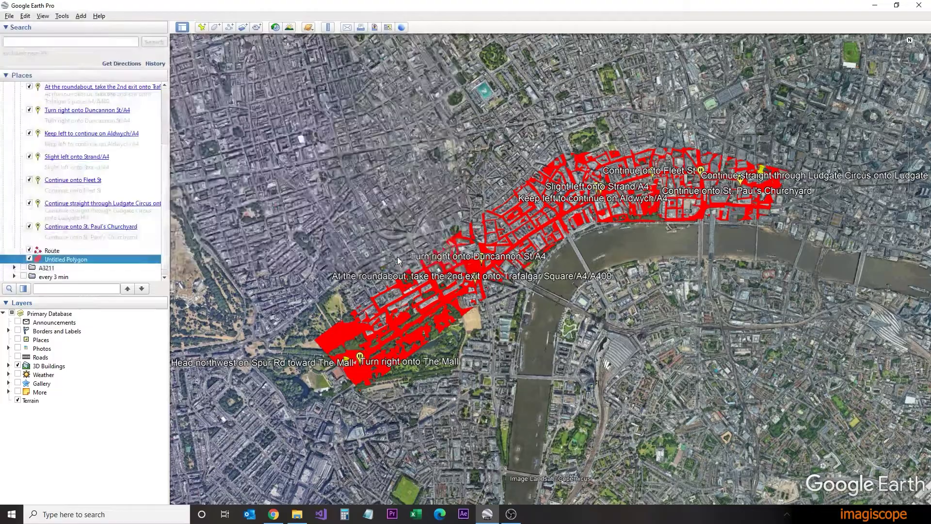
Import area.kml from the KML AE folder as an overlay in Earth Studio.
left_click(273, 513)
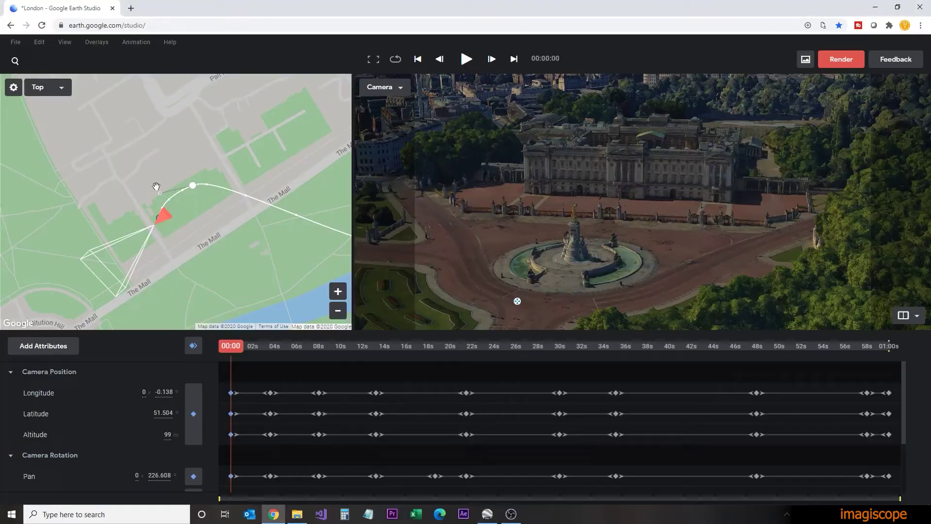
left_click(15, 42)
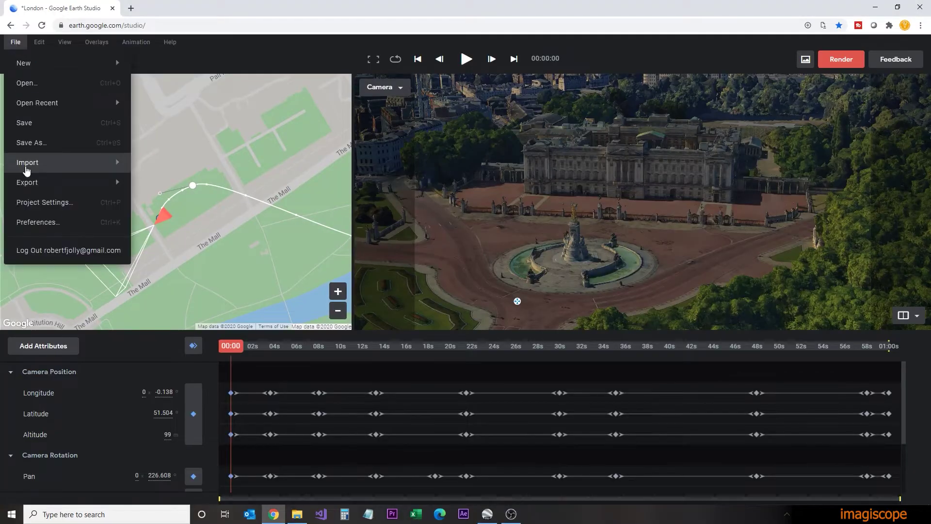
mouse_move(27, 167)
left_click(175, 189)
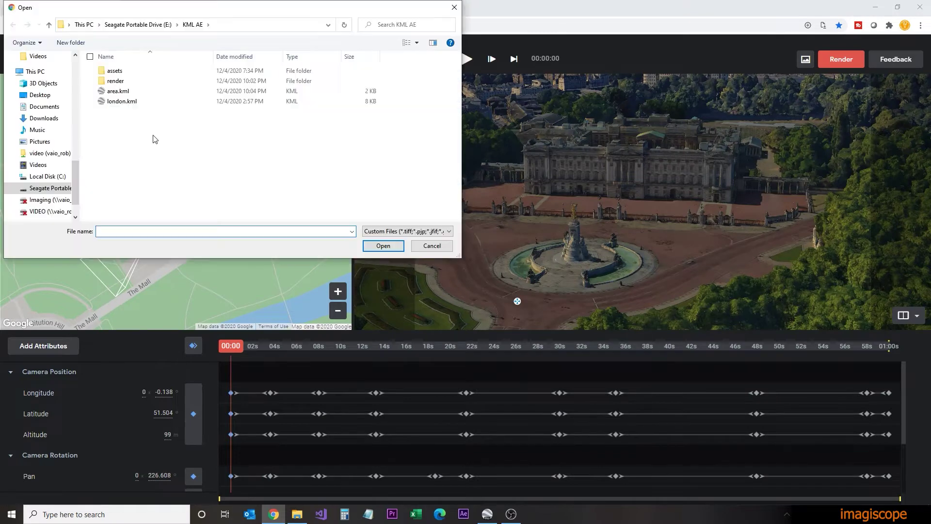
left_click(118, 91)
left_click(383, 245)
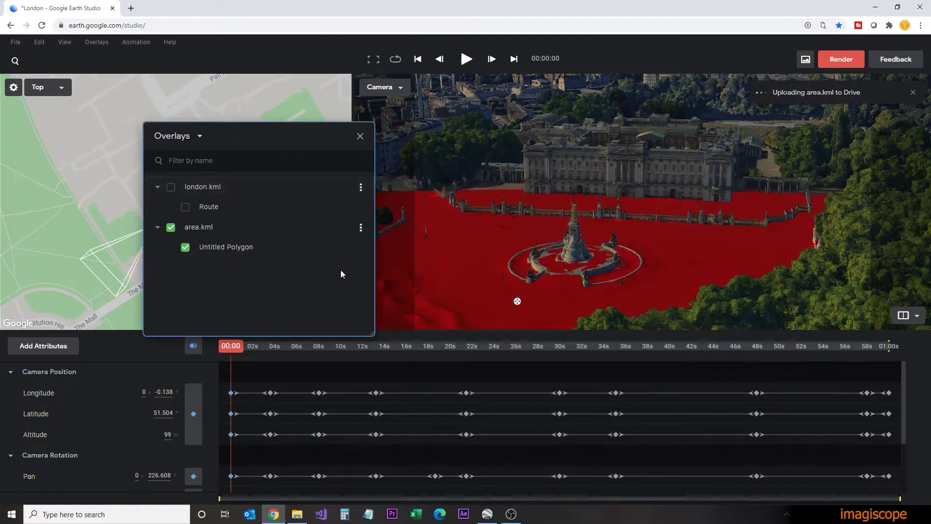
Scrub to about 20 and 24 seconds to check the red overlay, then return to 00:00.
scroll(616, 278, "down", 3)
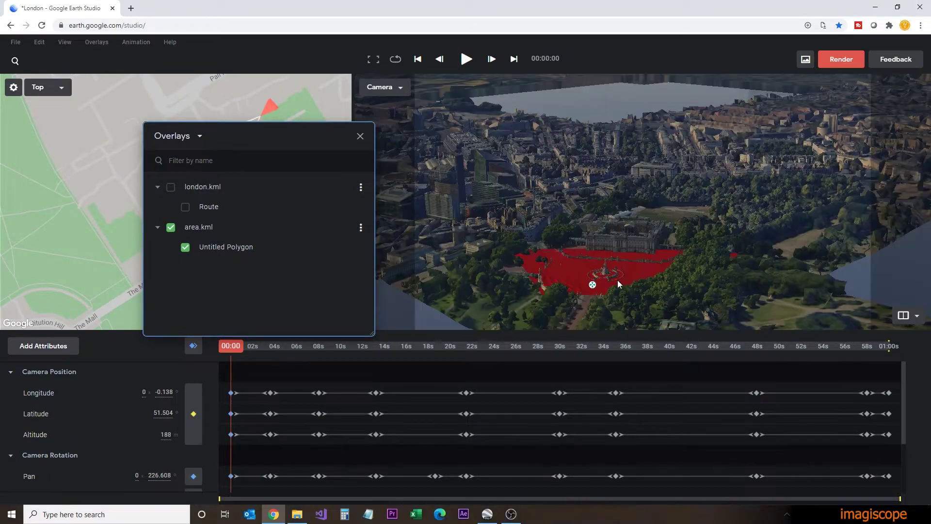
scroll(618, 281, "down", 5)
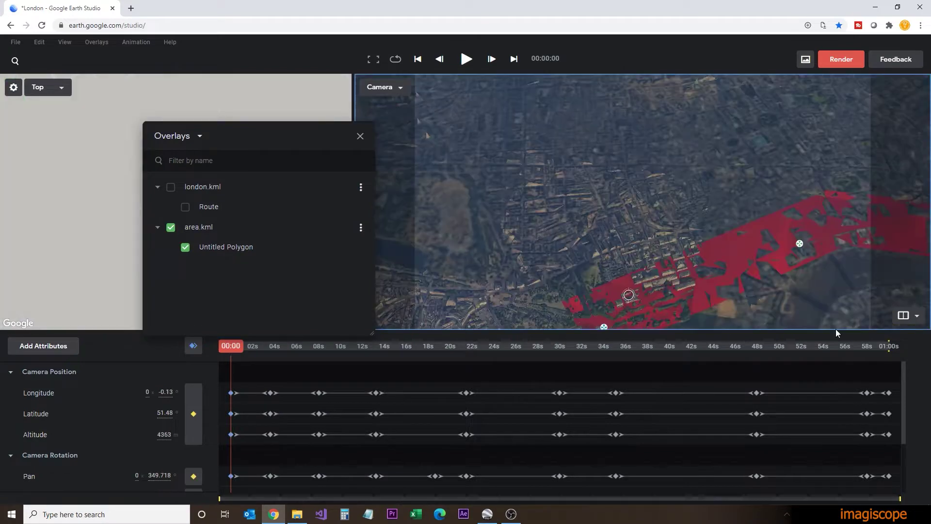
left_click(270, 351)
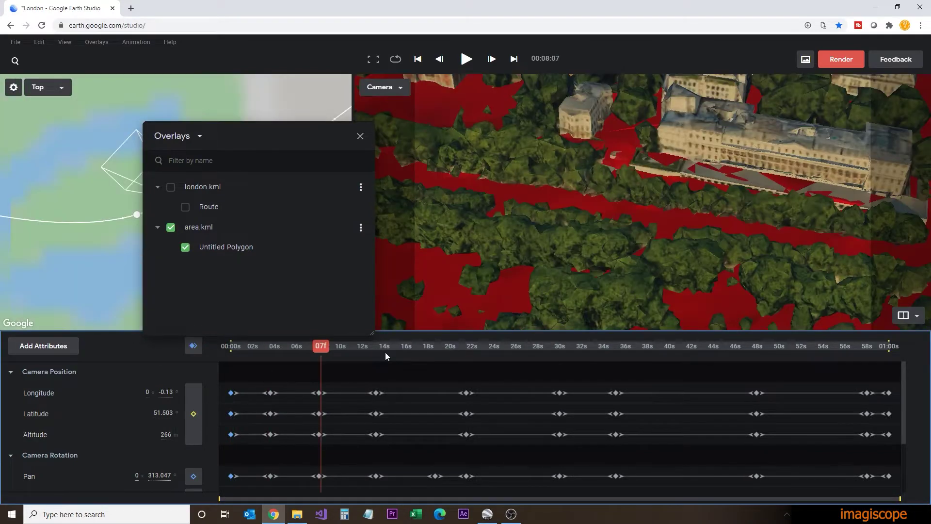
left_click(376, 347)
left_click(452, 347)
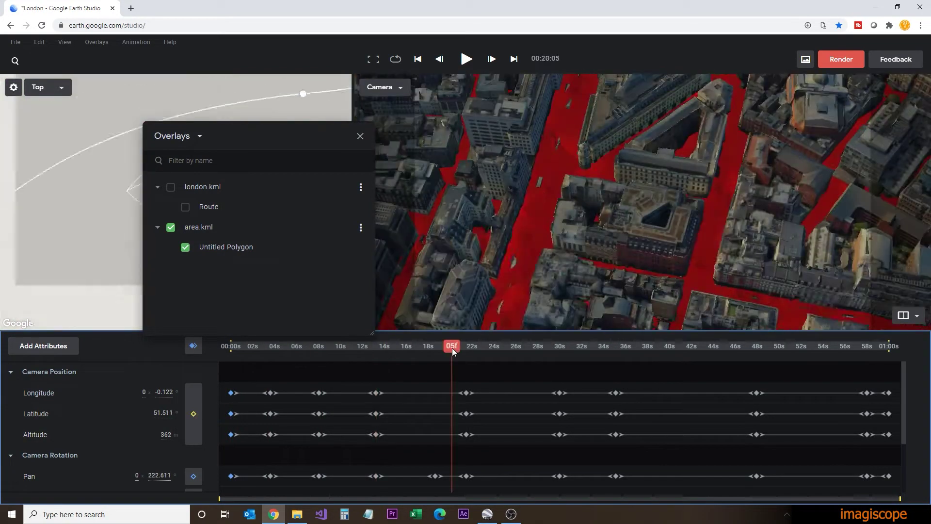
left_click(507, 348)
left_click(235, 348)
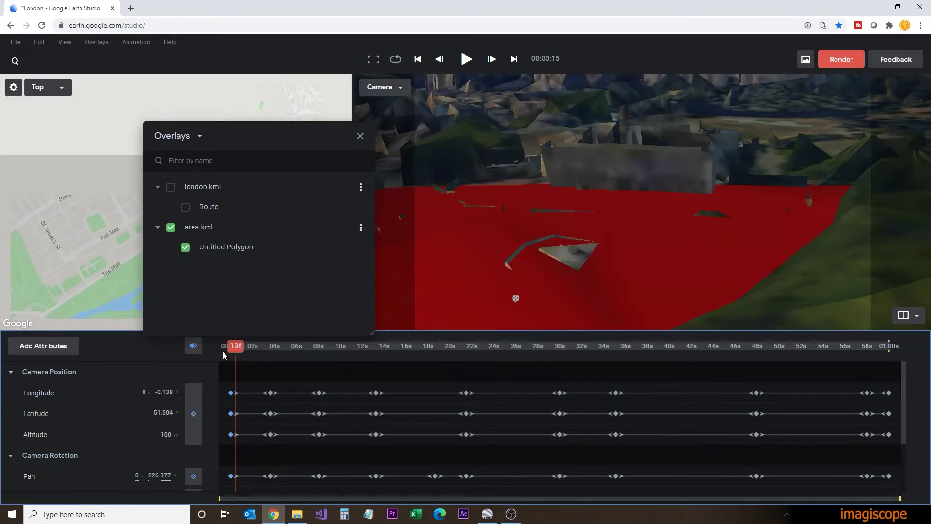
left_click(224, 356)
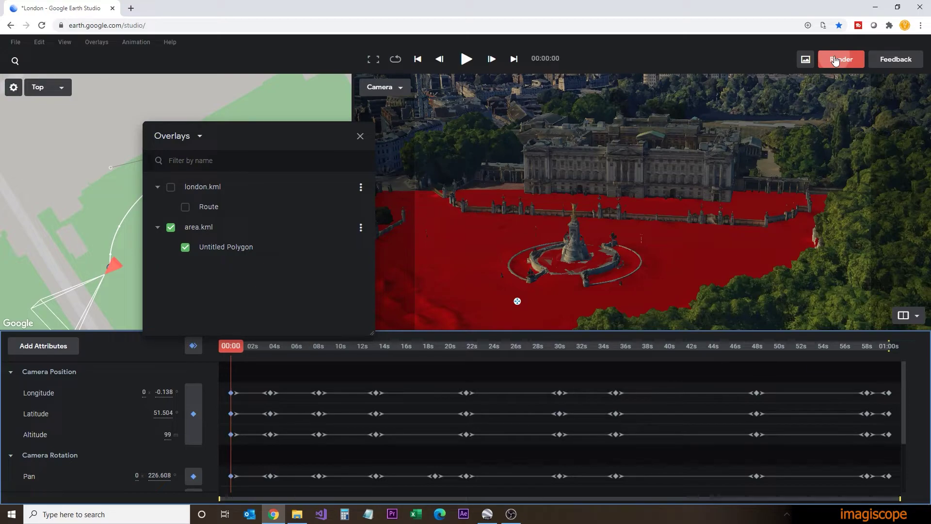
Start a 1920×1080 render of frames 0–1800 with After Effects (.jsx) 3D tracking data.
left_click(834, 60)
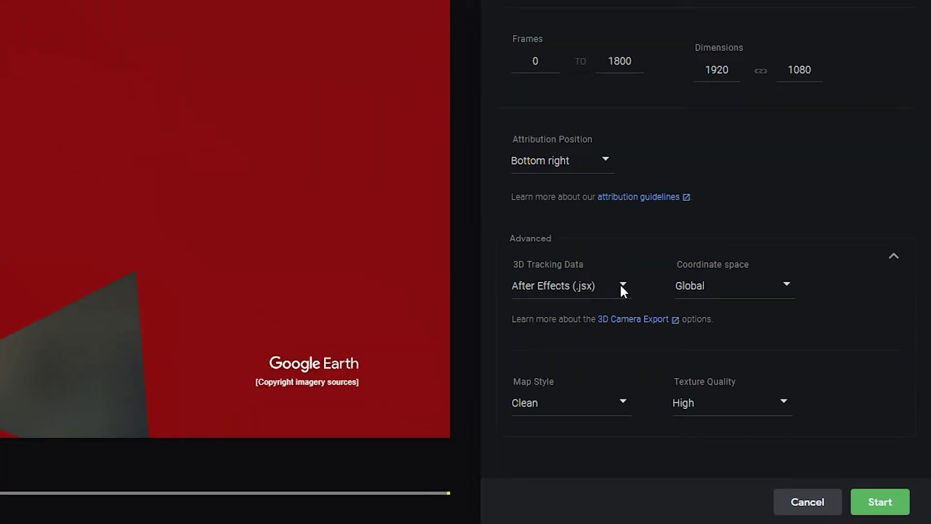
left_click(887, 502)
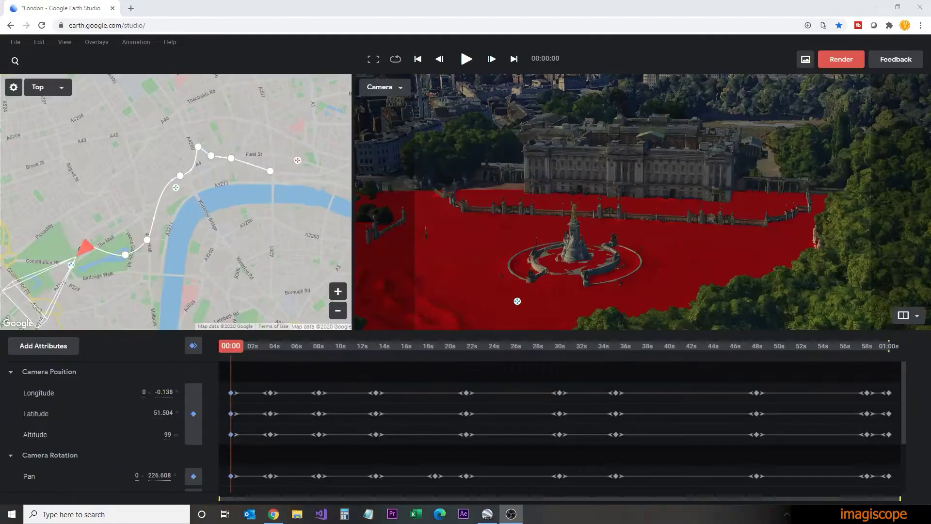
Download the London cloud render as London.mp4 into the render folder, replacing the old file.
left_click(135, 42)
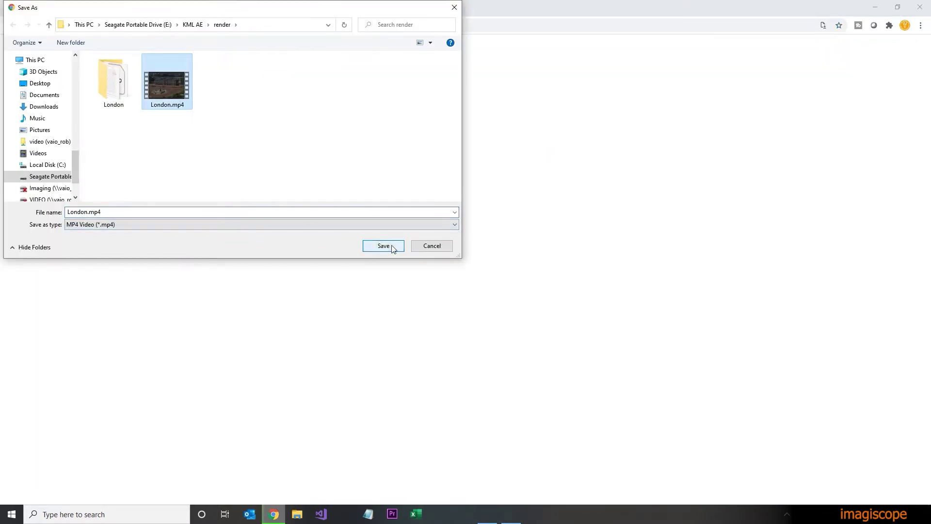
left_click(388, 246)
left_click(494, 260)
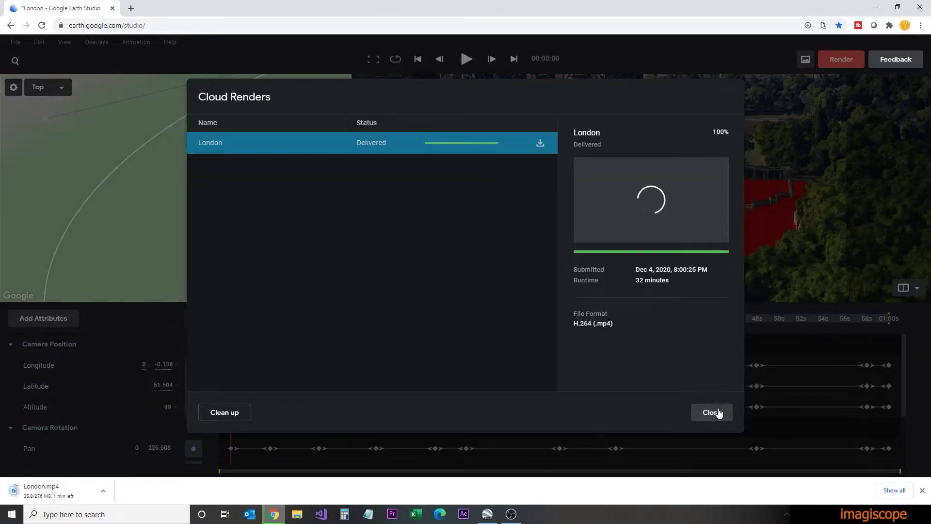
left_click(719, 413)
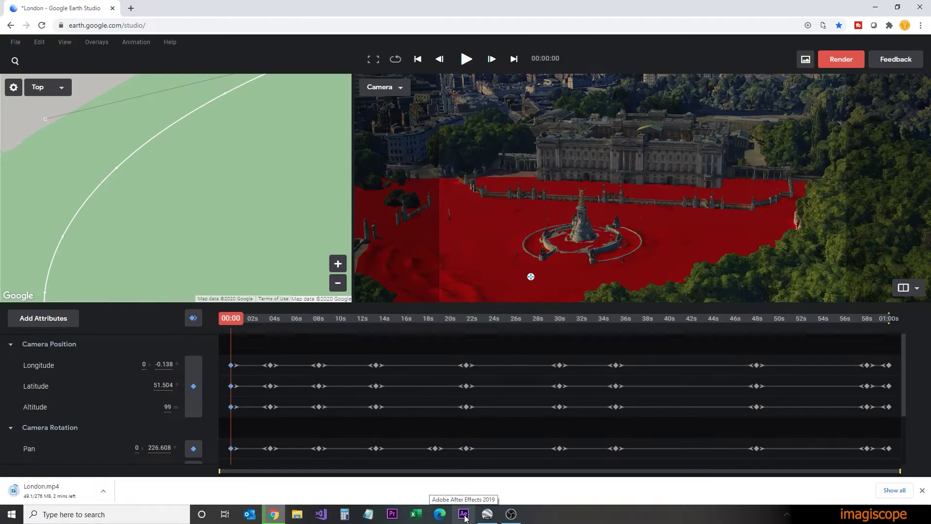
left_click(463, 515)
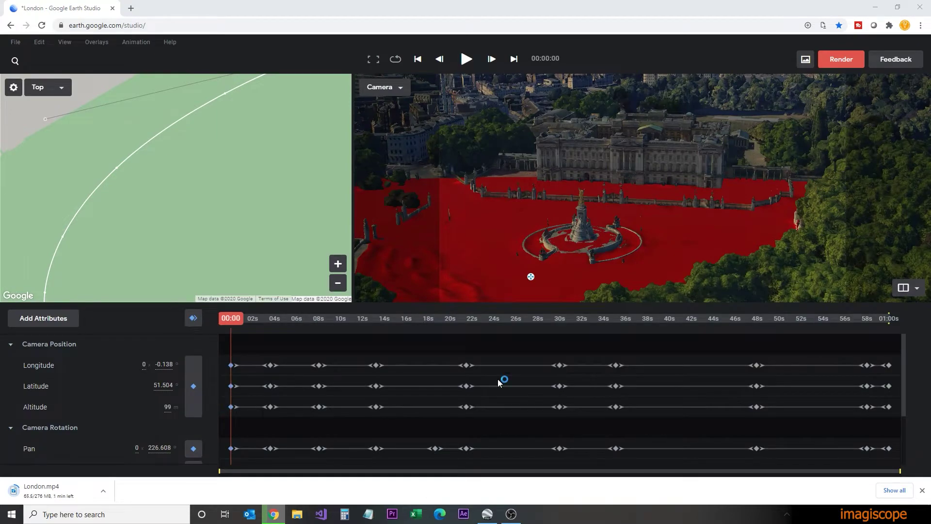
Run London.jsx from KML AE/render/London to build the London composition.
left_click(12, 26)
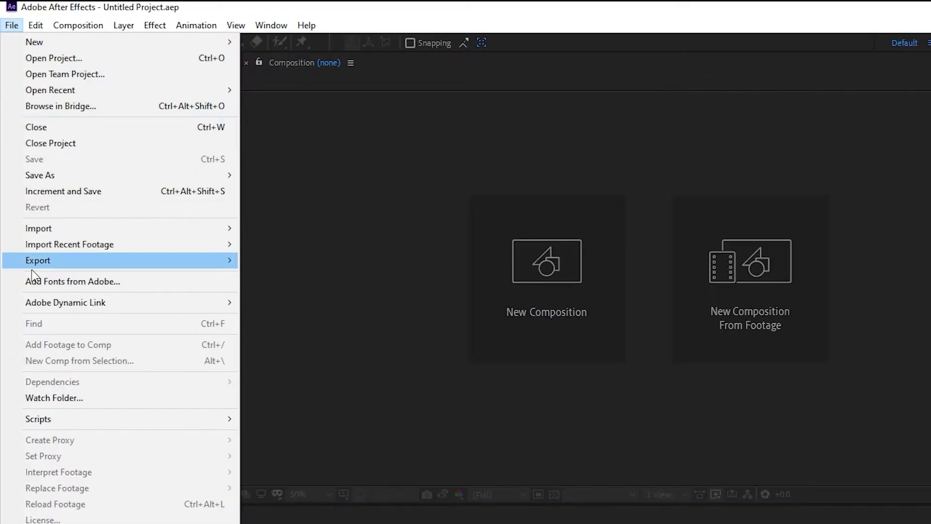
mouse_move(60, 427)
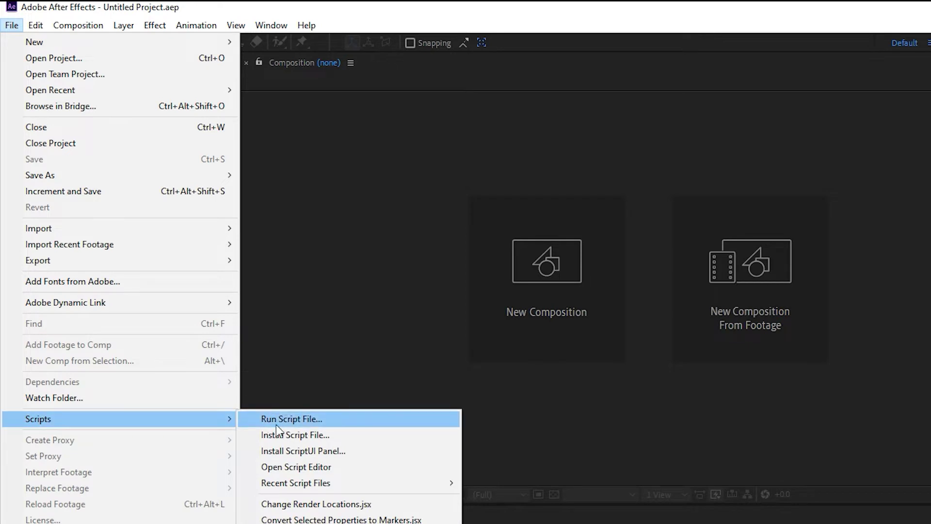
left_click(296, 421)
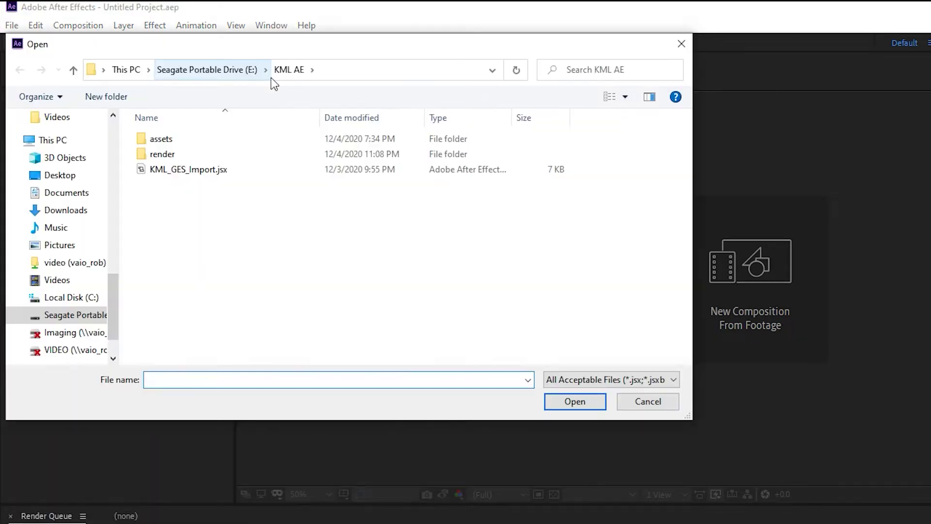
double_click(170, 154)
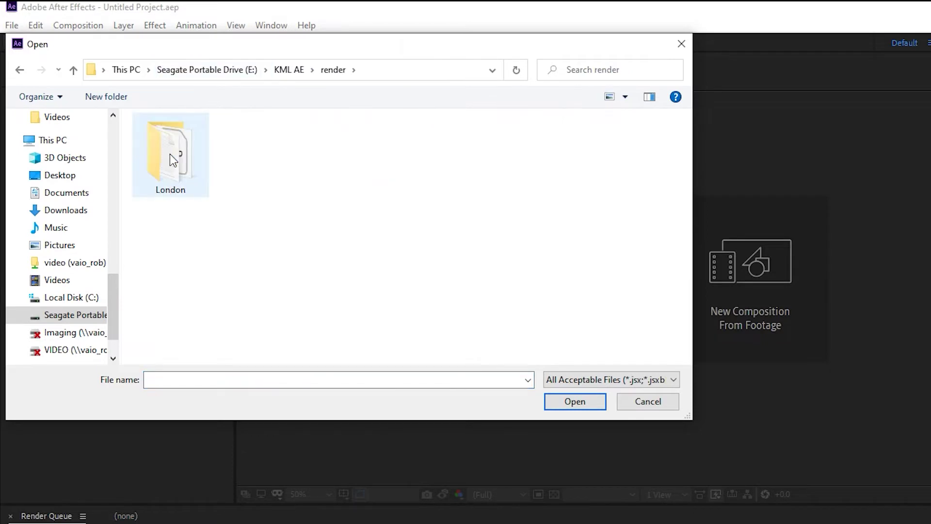
double_click(169, 153)
left_click(169, 153)
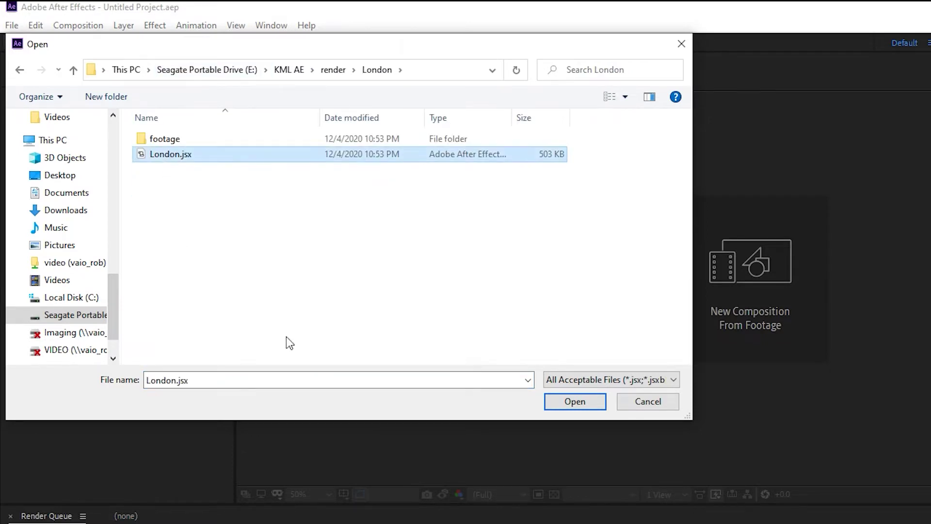
left_click(568, 402)
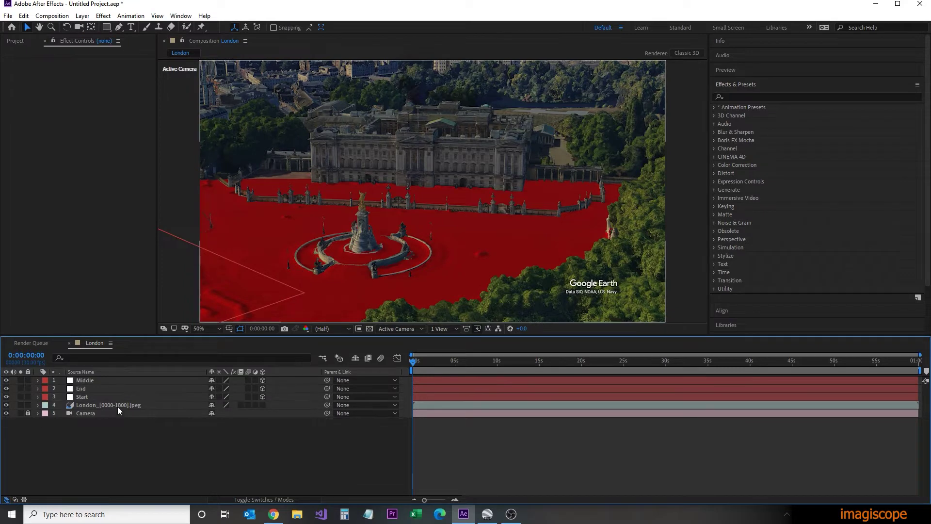
Apply Linear Color Key from Effects & Presets to the London image-sequence layer.
left_click(117, 406)
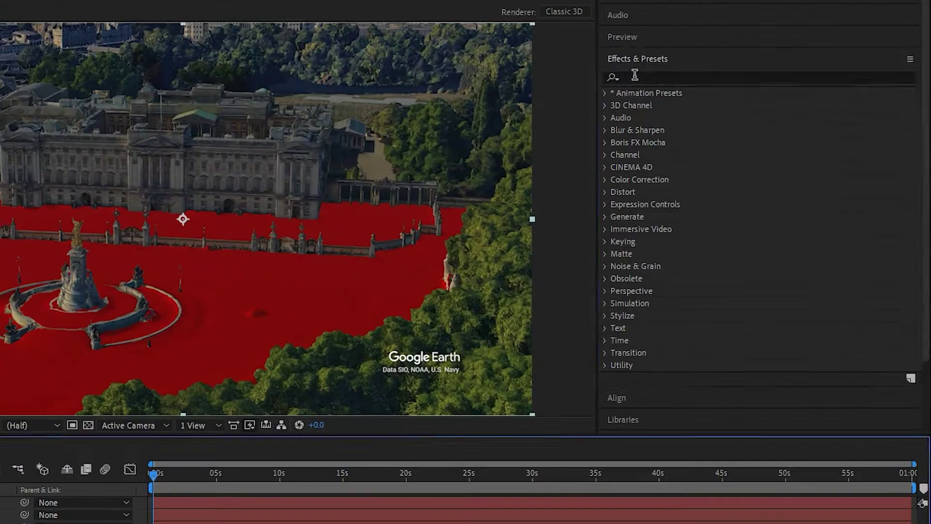
left_click(734, 95)
type("key")
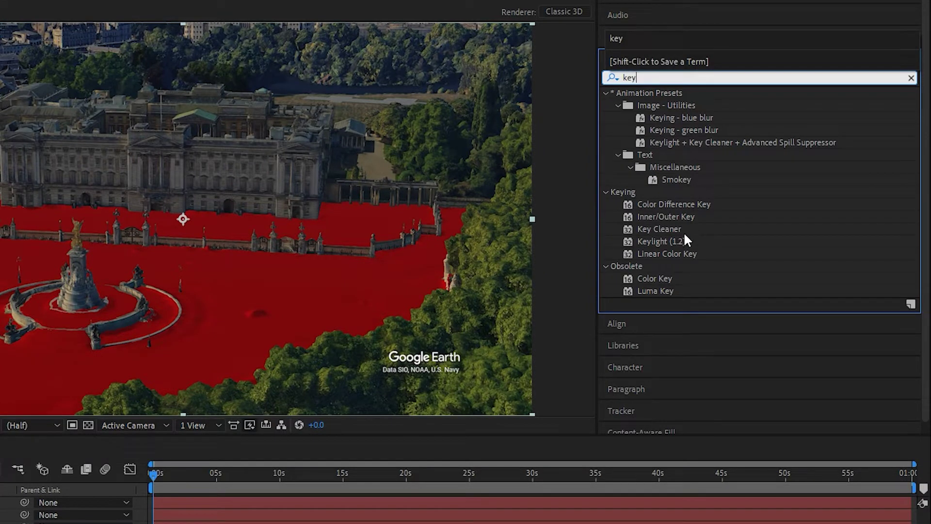
left_click_drag(689, 254, 0, 436)
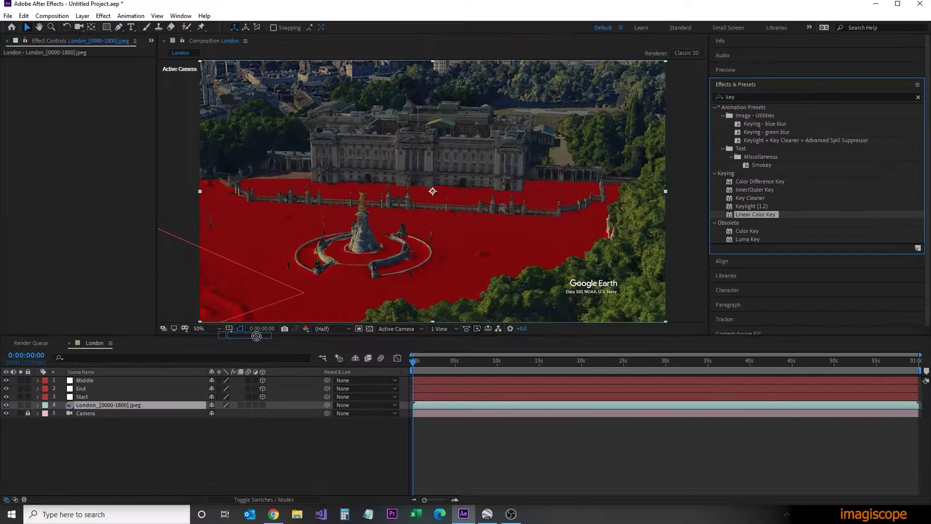
left_click_drag(257, 335, 137, 404)
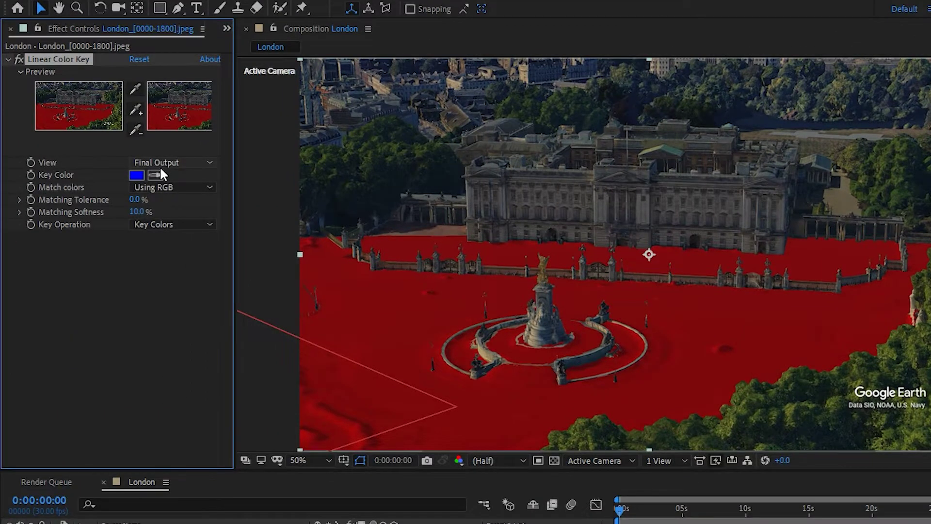
Sample the red ground area as the Key Color and scrub the flight to check the key.
left_click(103, 138)
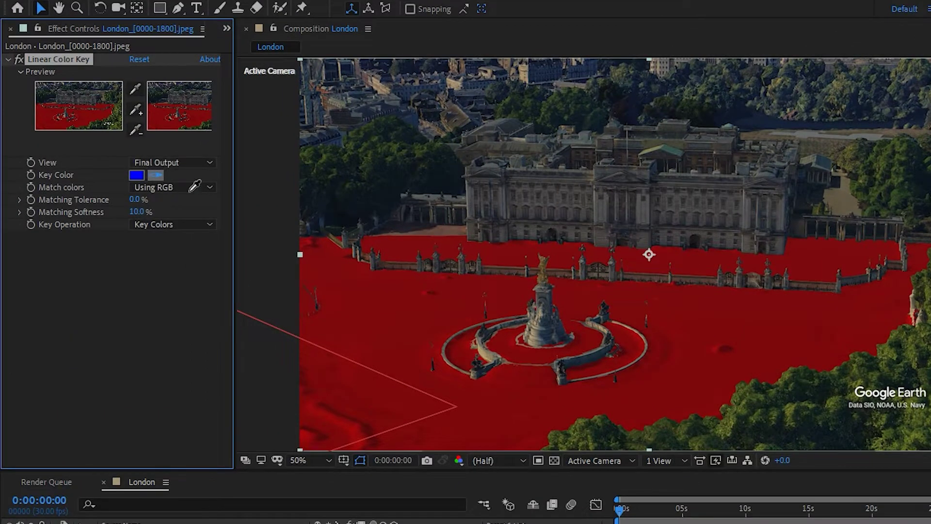
left_click(401, 321)
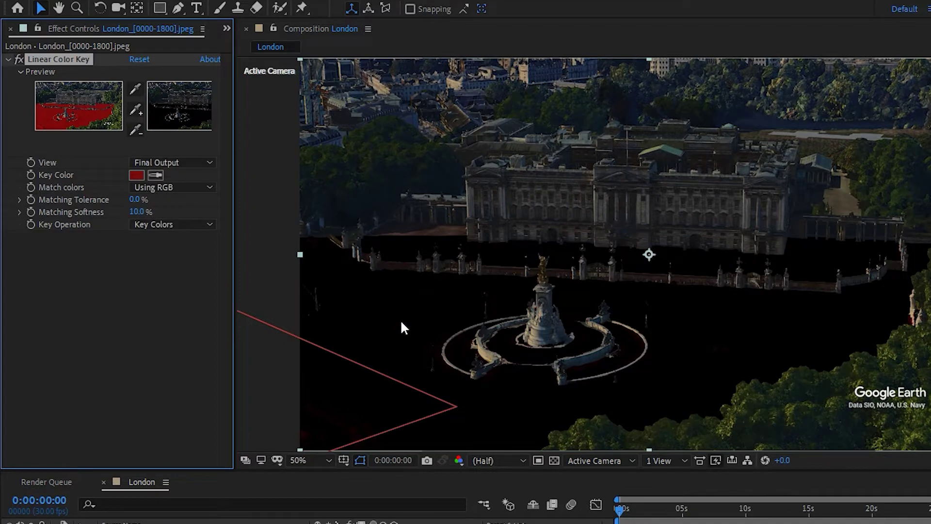
left_click(534, 361)
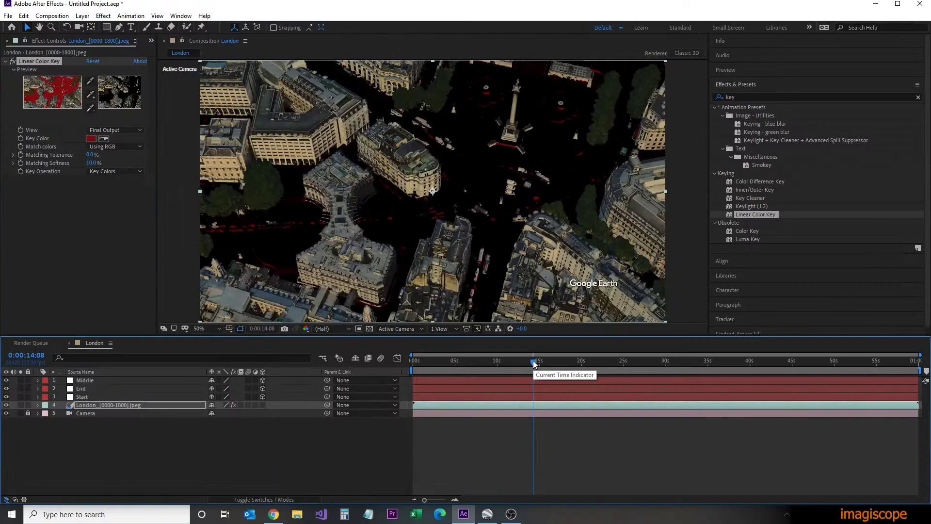
left_click_drag(534, 362, 844, 367)
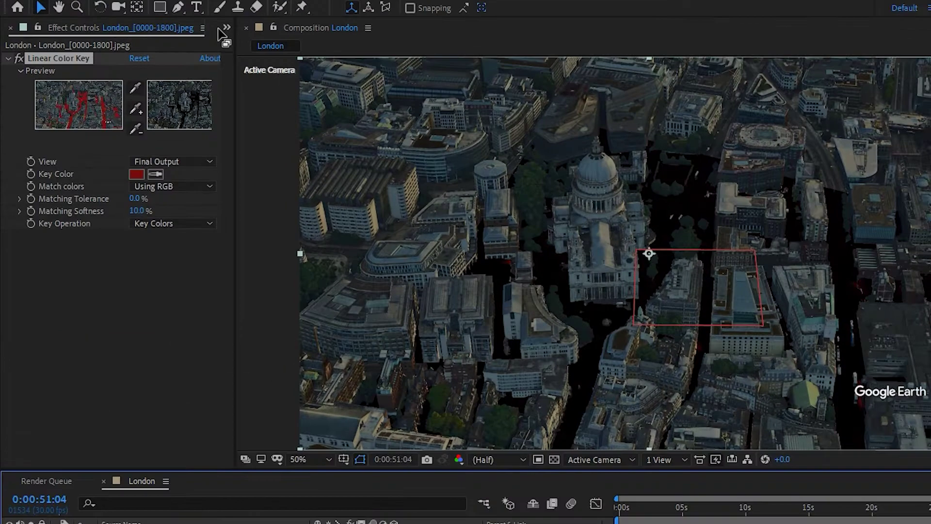
Import London.mp4 into the project from the Project panel.
left_click(224, 29)
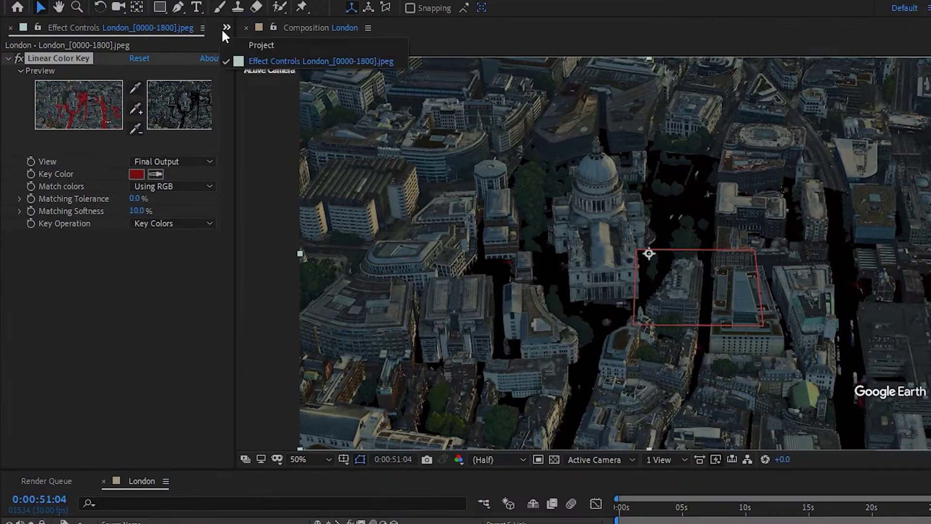
left_click(246, 50)
right_click(132, 275)
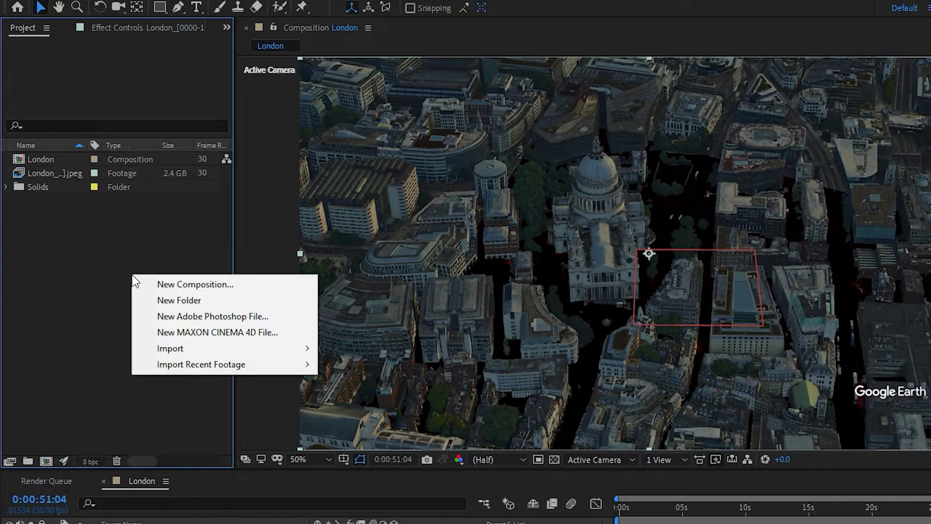
mouse_move(188, 345)
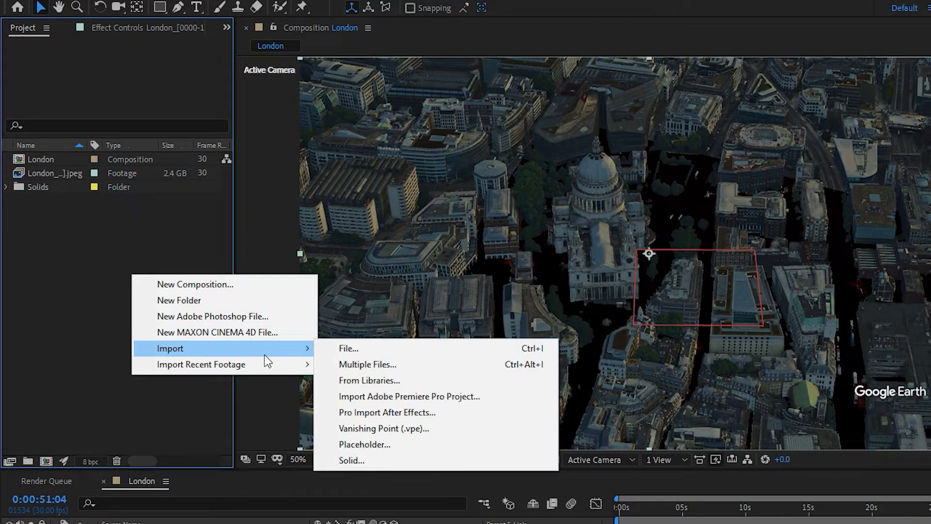
left_click(363, 352)
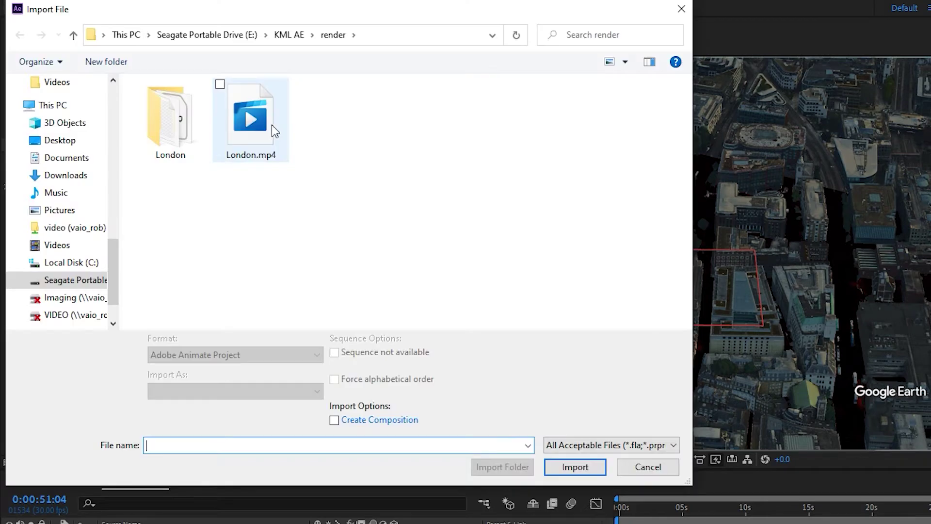
left_click(272, 124)
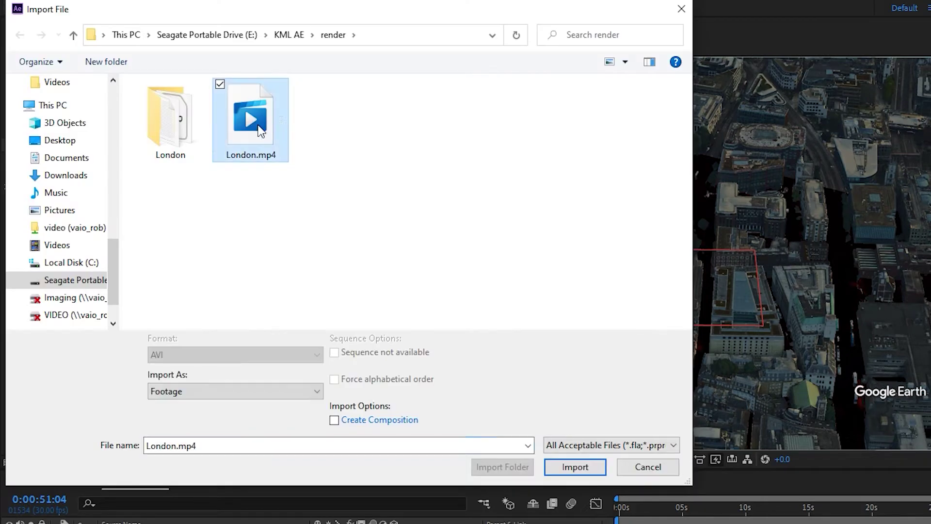
left_click(580, 468)
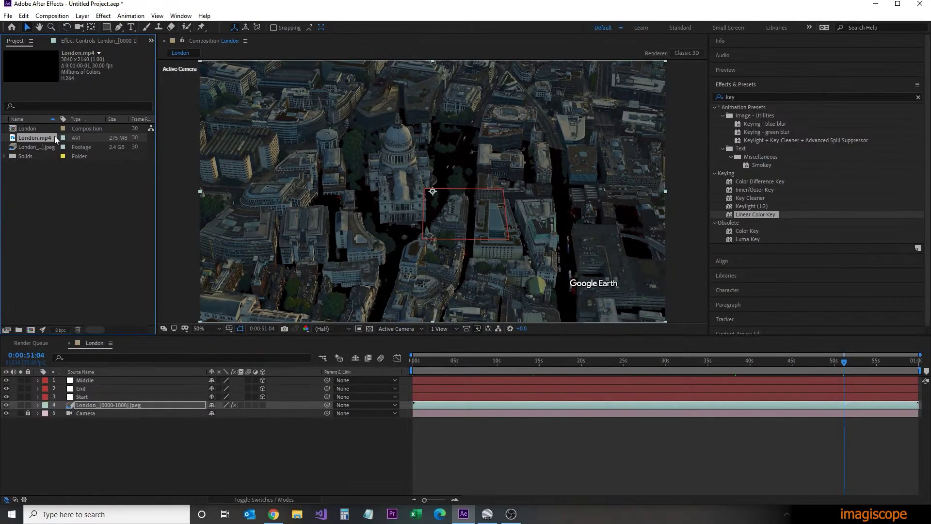
Place London.mp4 in the London composition just above the image-sequence layer.
left_click_drag(34, 137, 92, 204)
left_click_drag(97, 359, 89, 401)
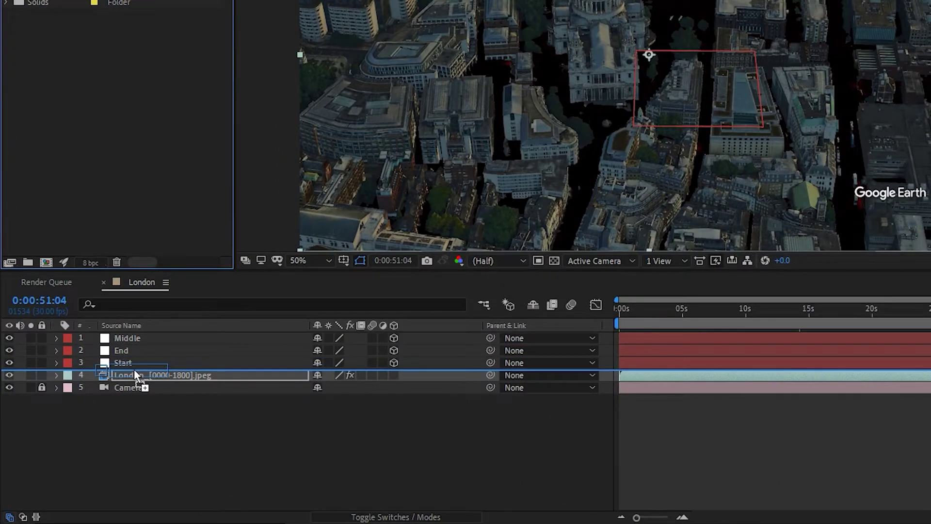
left_click_drag(134, 368, 134, 368)
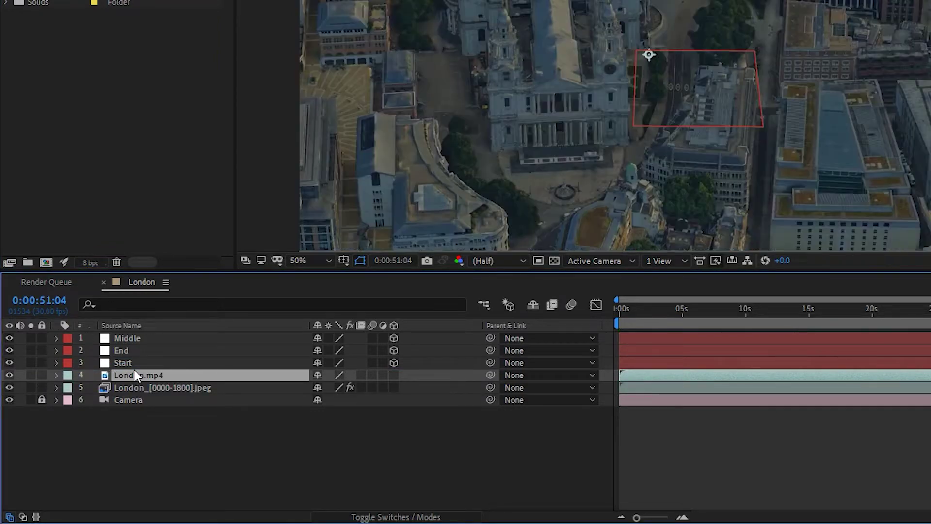
Set the London.mp4 layer's Transform Scale to 50%.
left_click(56, 376)
left_click(69, 388)
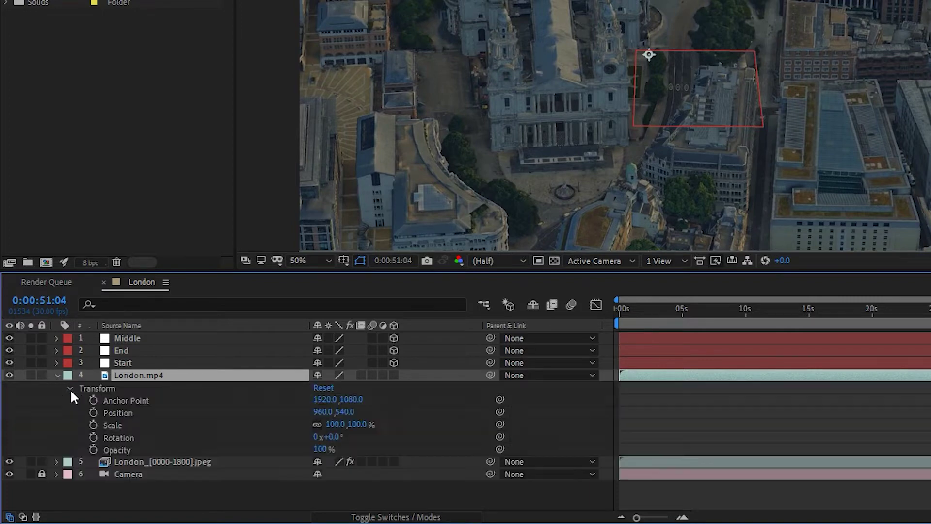
left_click(335, 425)
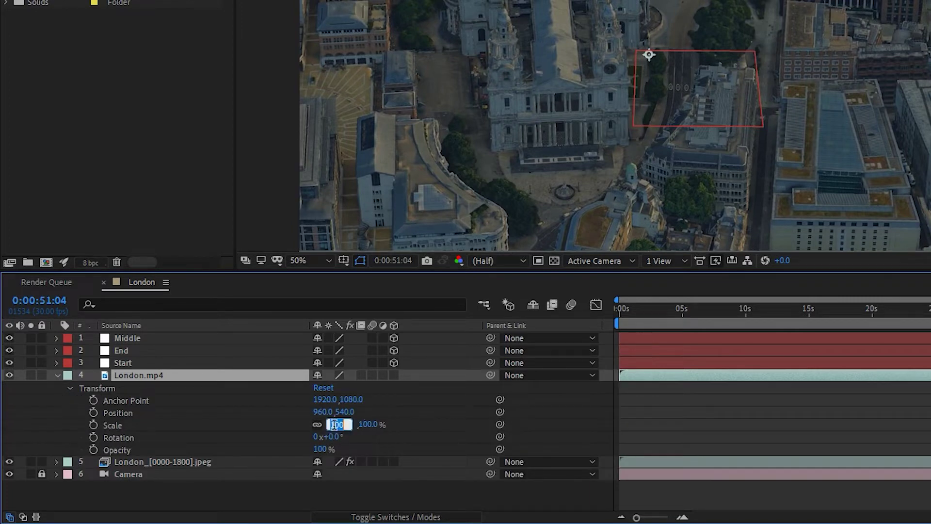
type("50")
key("Return")
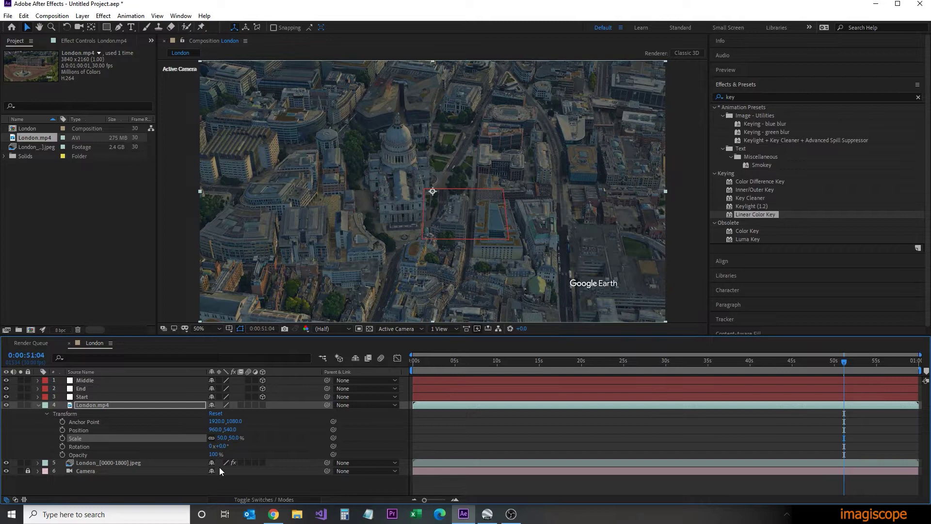
left_click(37, 405)
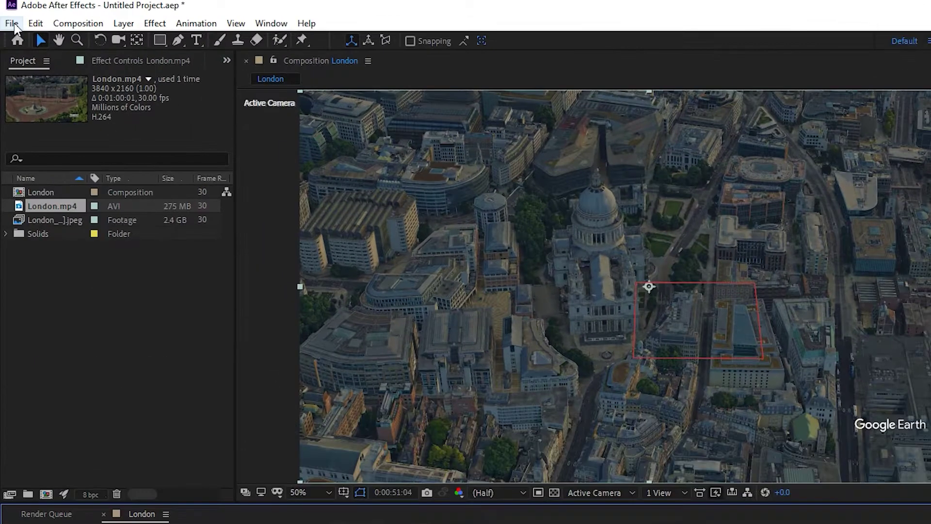
Run the KML_GES_Import.jsx script and import london.kml as Shape Layer 1.
left_click(9, 15)
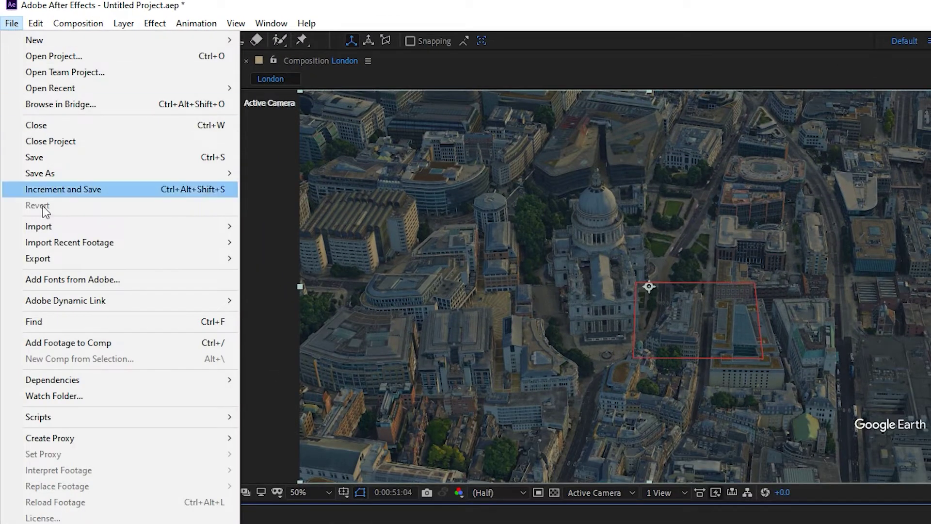
mouse_move(68, 416)
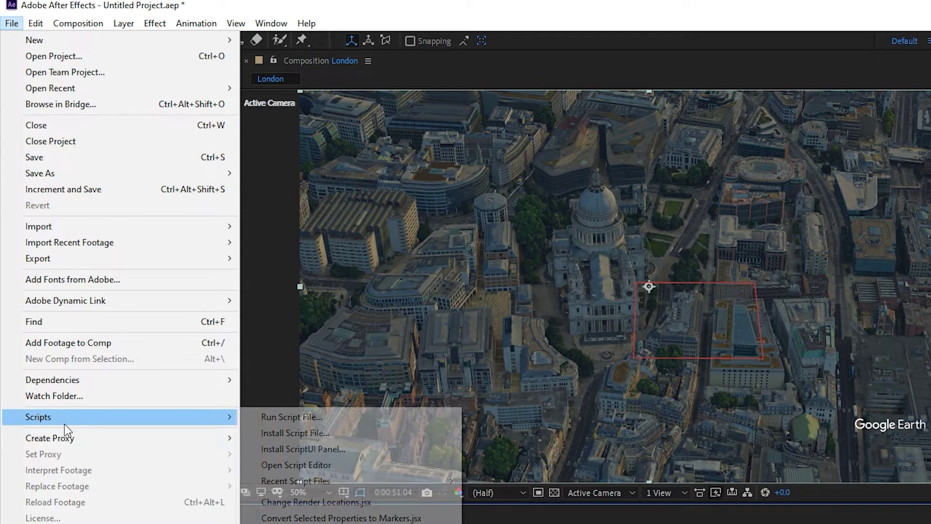
left_click(292, 416)
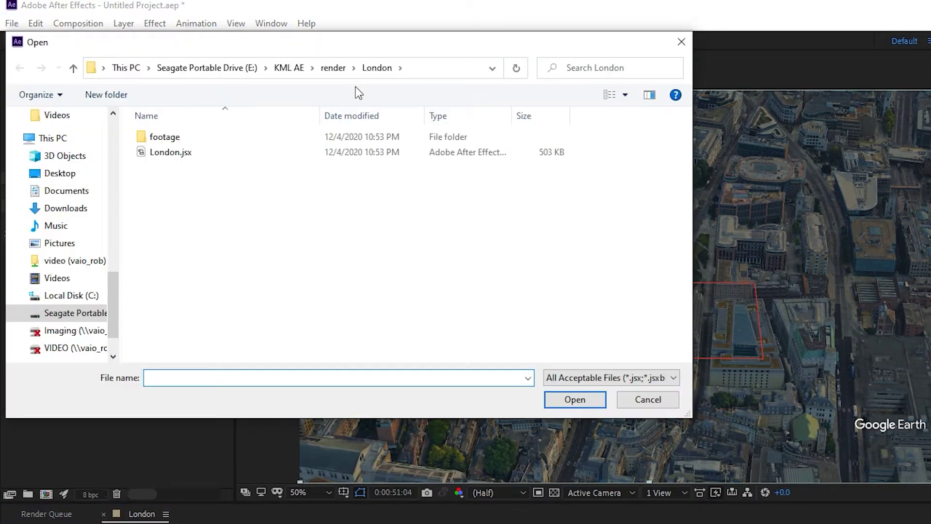
left_click(333, 71)
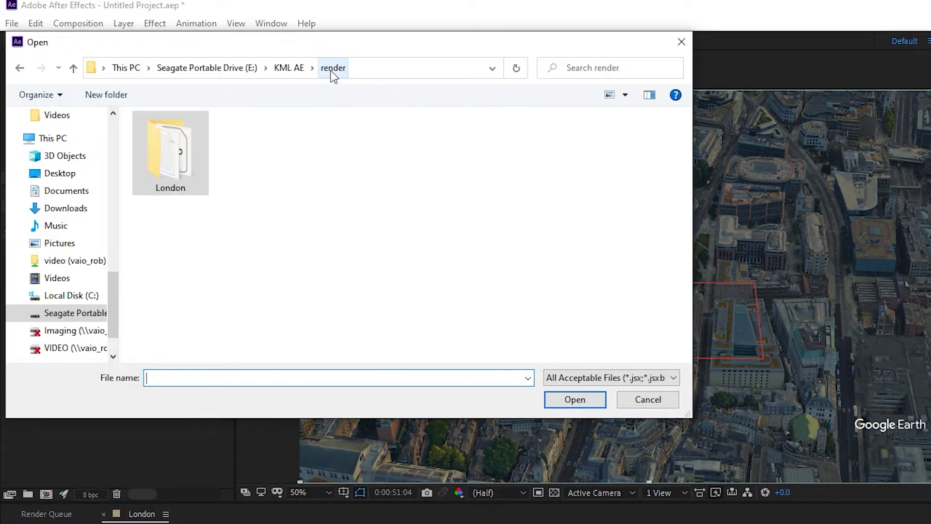
left_click(297, 75)
double_click(187, 167)
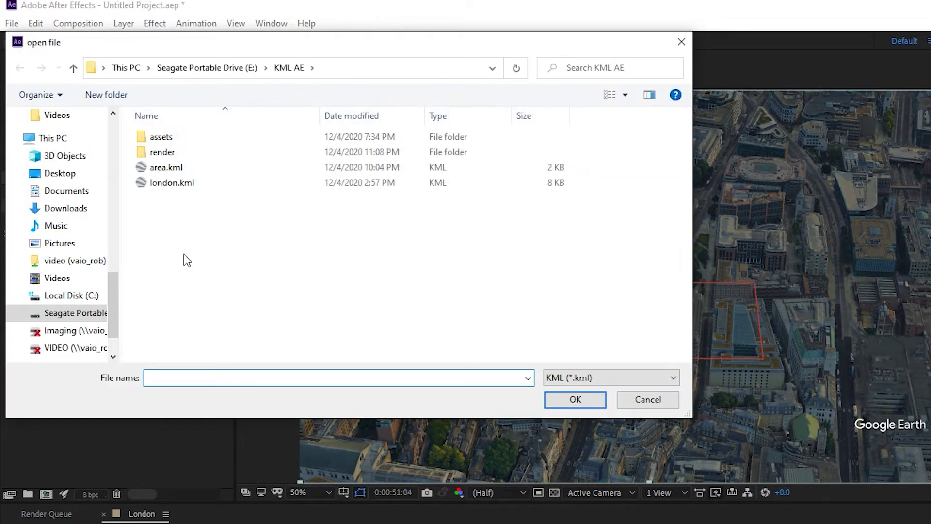
left_click(163, 188)
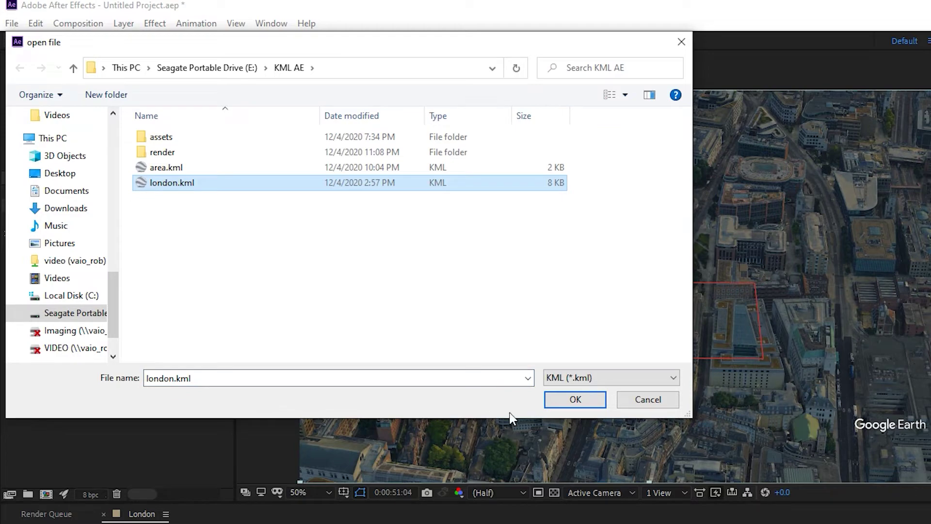
left_click(575, 400)
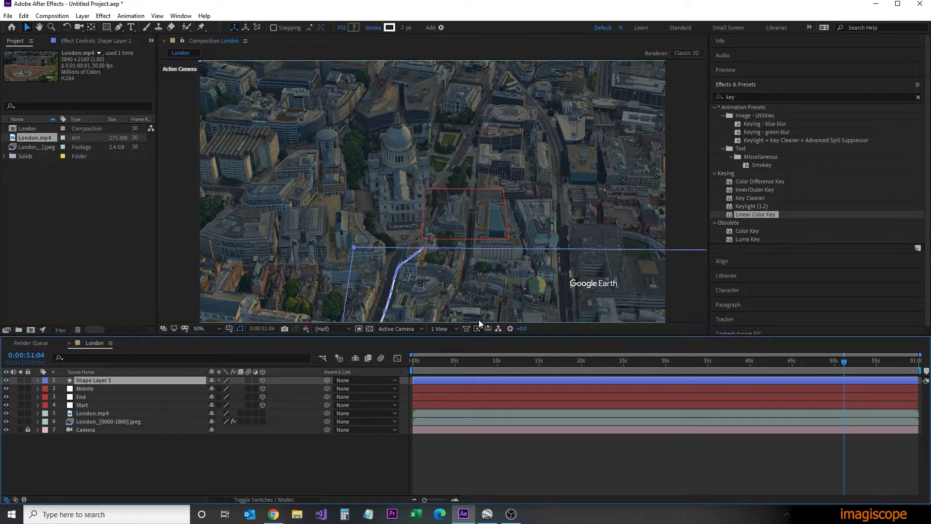
Move the current time to about 5 seconds, then to 0:00:01:11.
left_click(462, 366)
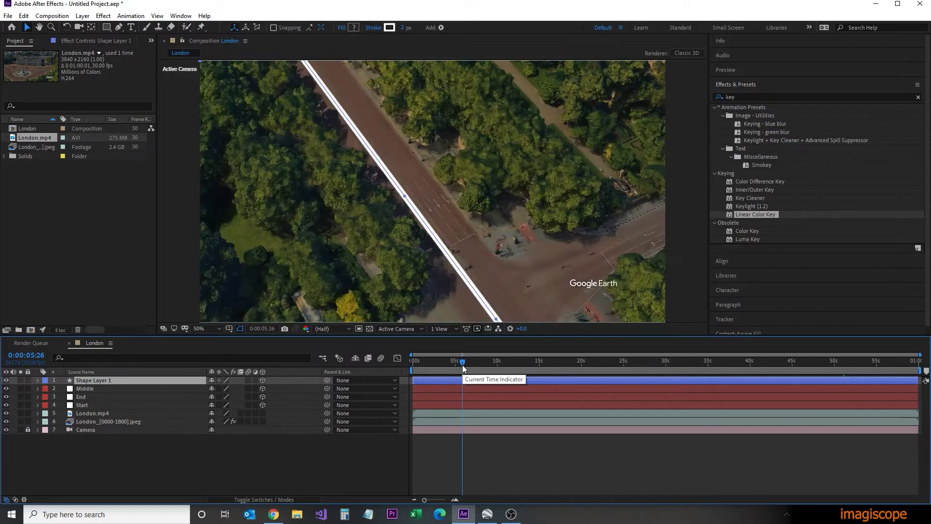
left_click(424, 361)
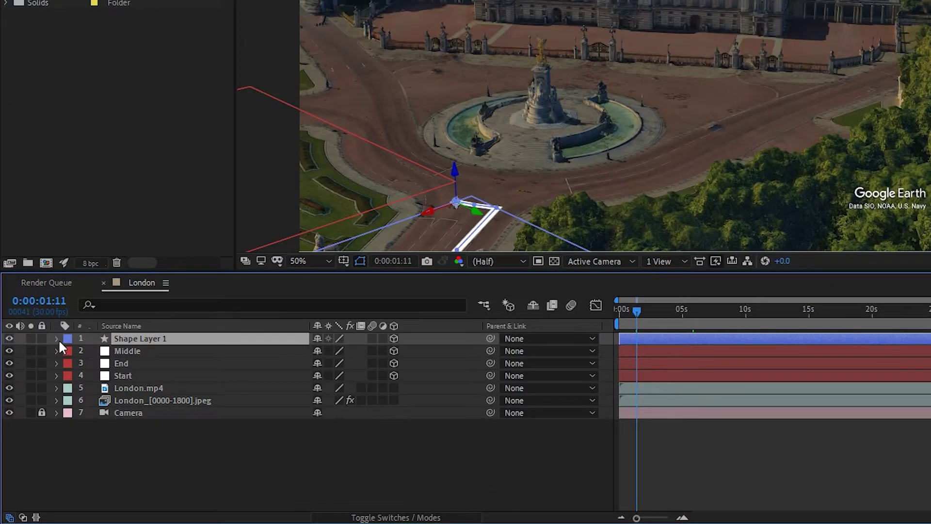
Parent Shape Layer 1 to the 4. Start layer.
left_click(57, 338)
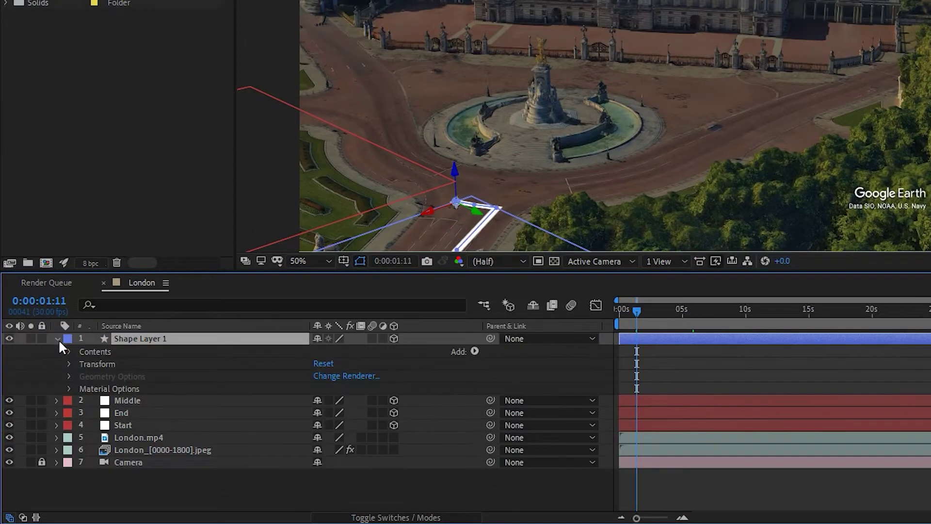
left_click(532, 339)
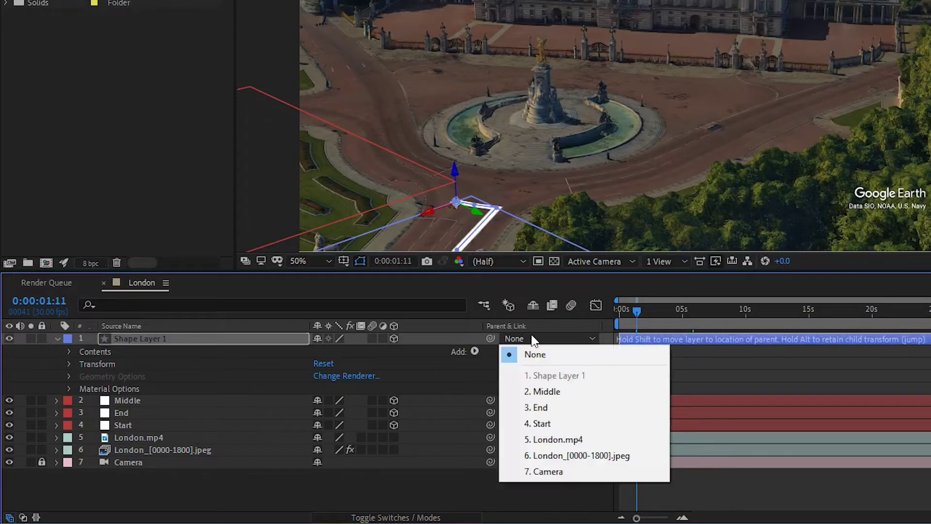
left_click(569, 427)
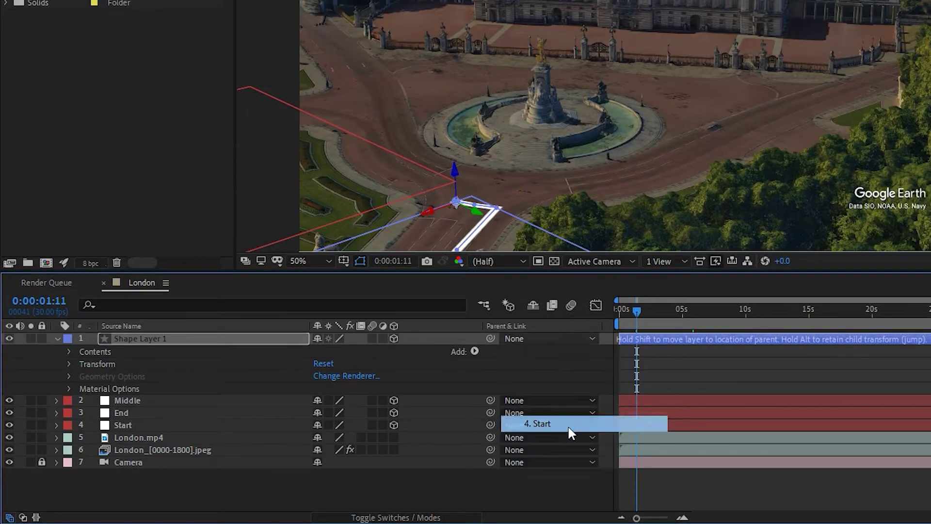
Set Shape Layer 1's Position to 0.0, 0.0, 0.0.
left_click(68, 364)
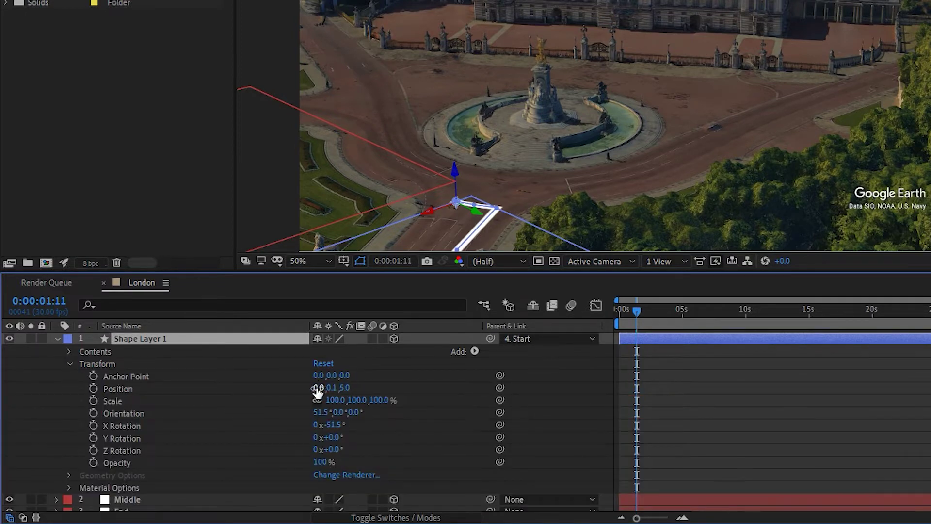
left_click(318, 387)
type("0")
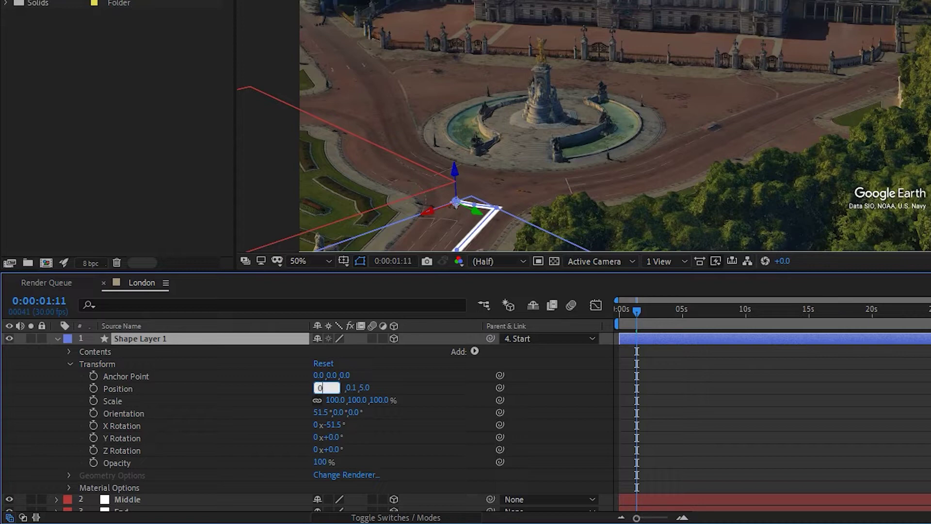
key("Tab")
type("0")
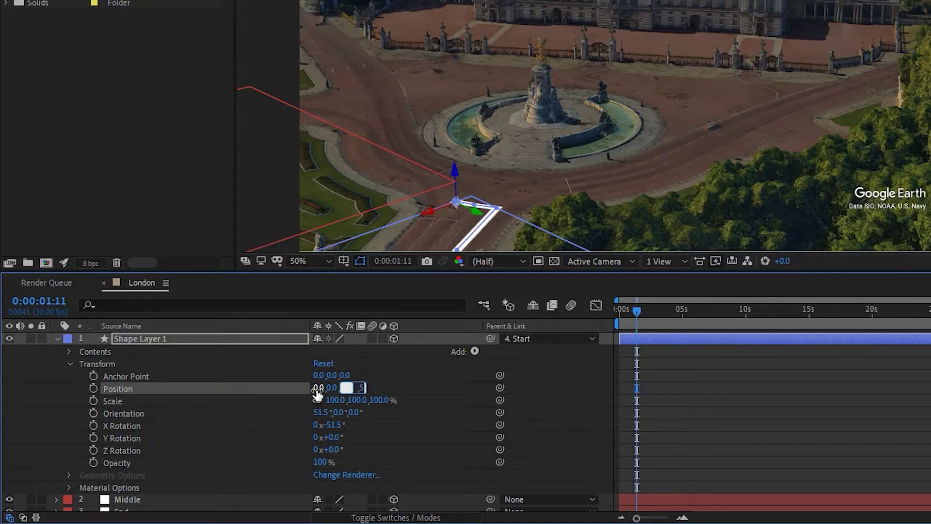
key("Tab")
type("0")
key("Tab")
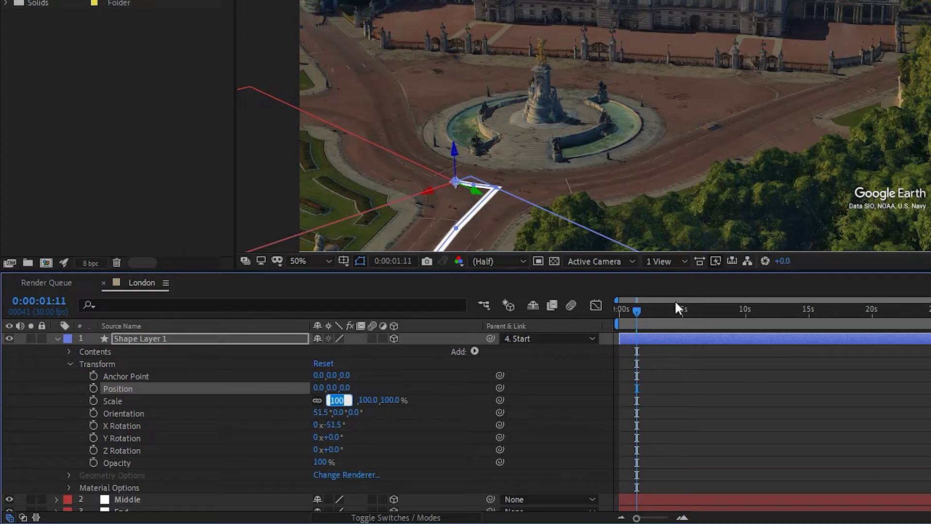
left_click_drag(637, 307, 609, 311)
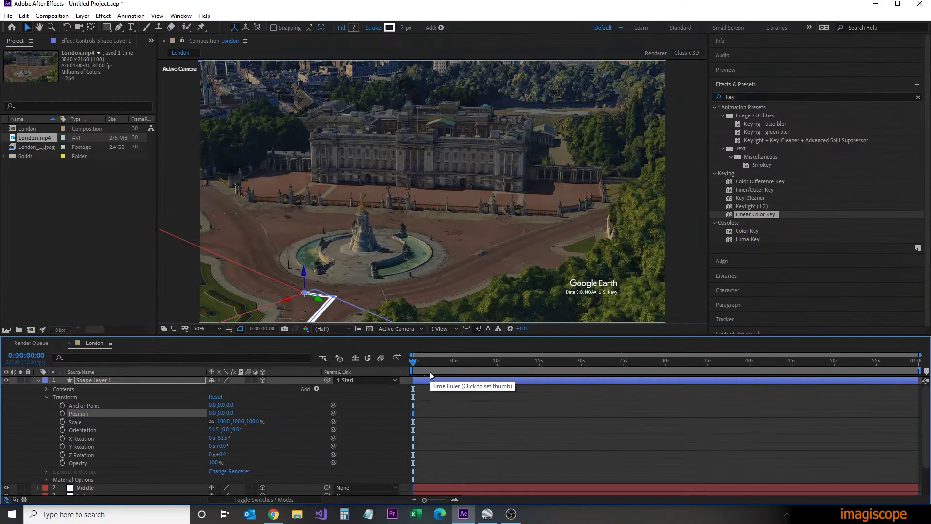
left_click_drag(851, 362, 833, 370)
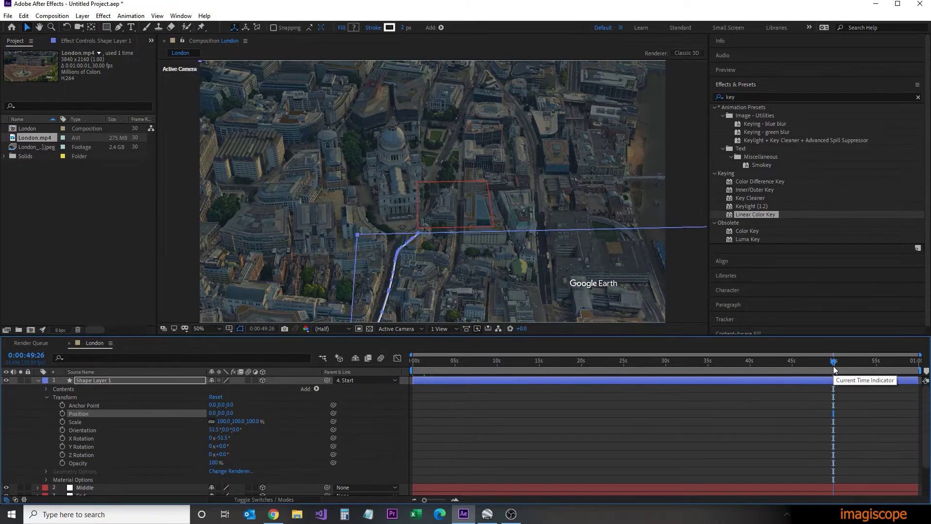
Add a Position keyframe near 49 seconds with Z set to -10.0.
key("period")
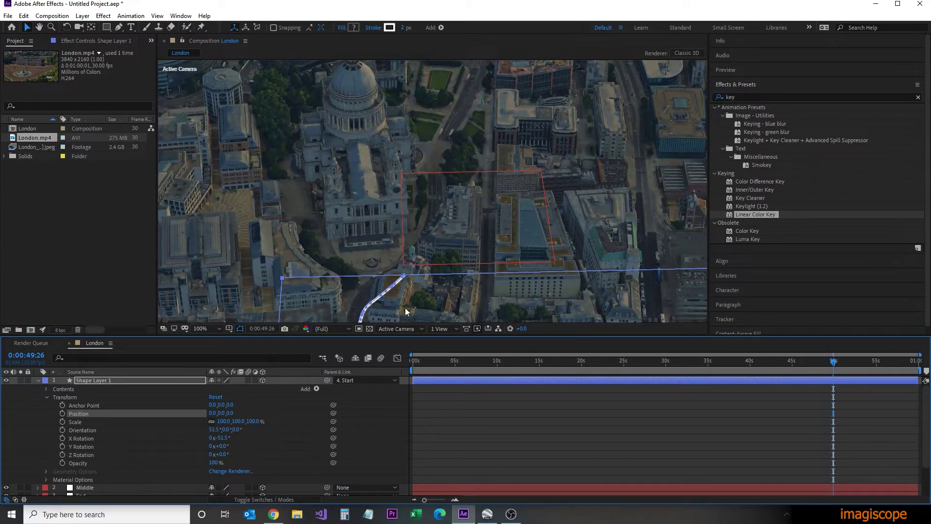
left_click_drag(406, 311, 398, 182)
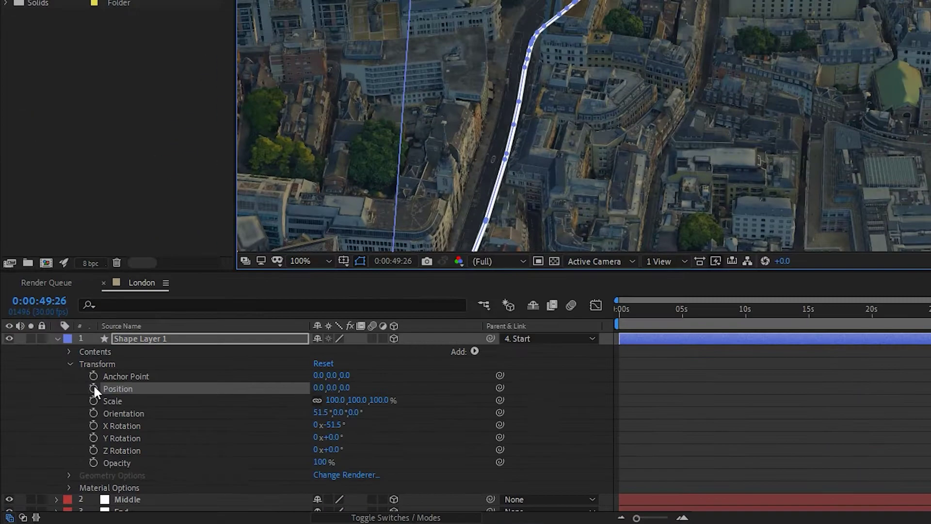
left_click(62, 413)
left_click(344, 388)
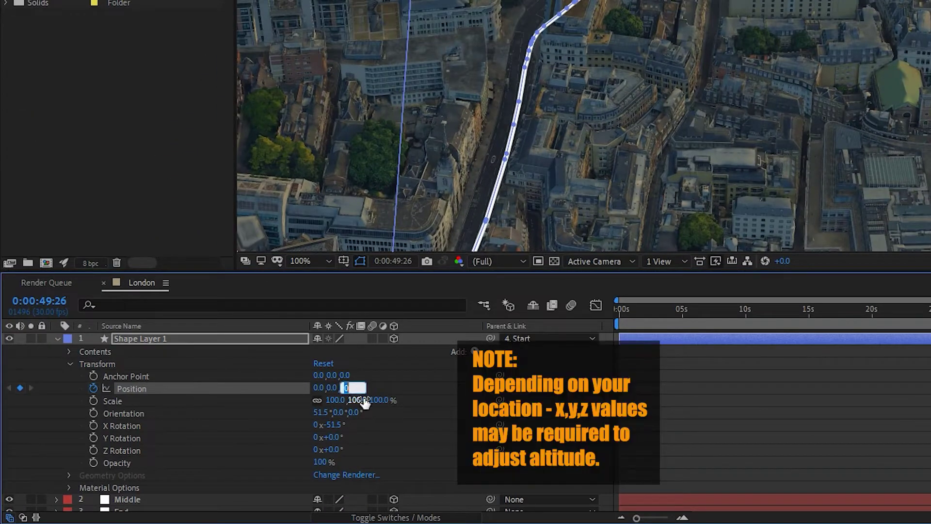
type("-1")
key("Return")
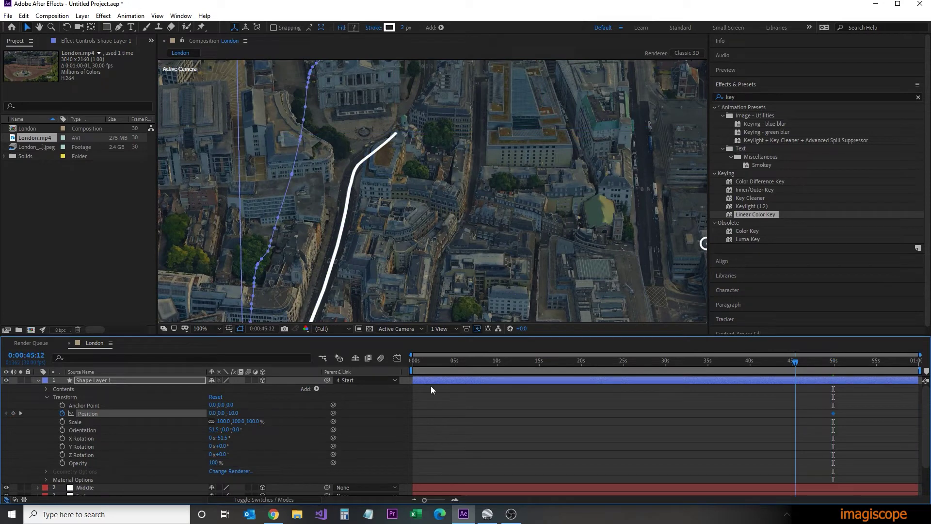
Add a starting Position keyframe at the composition start with Z at 0.0.
key("Home")
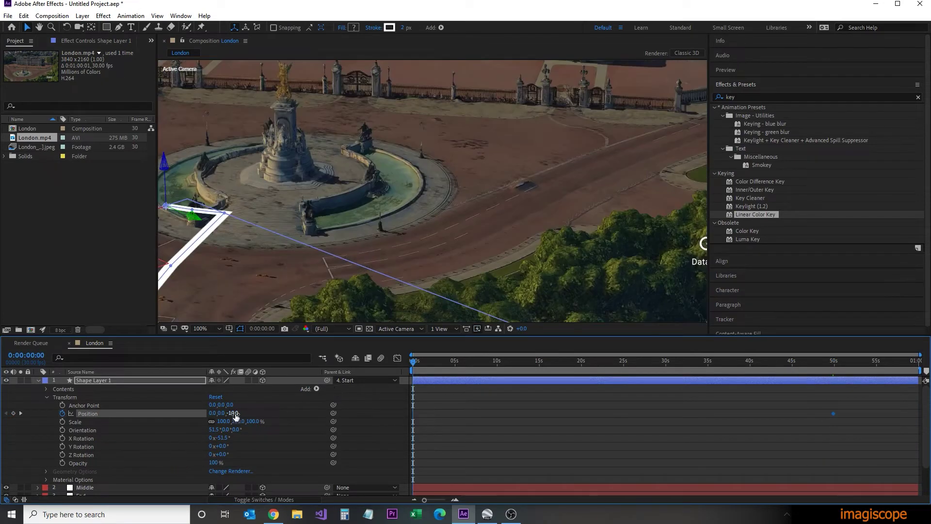
left_click(233, 413)
type("0")
key("Return")
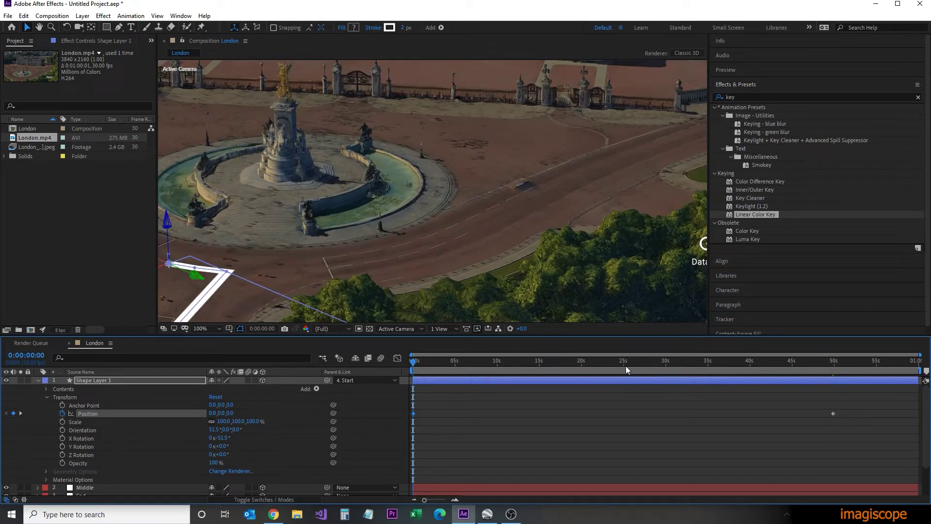
left_click(625, 366)
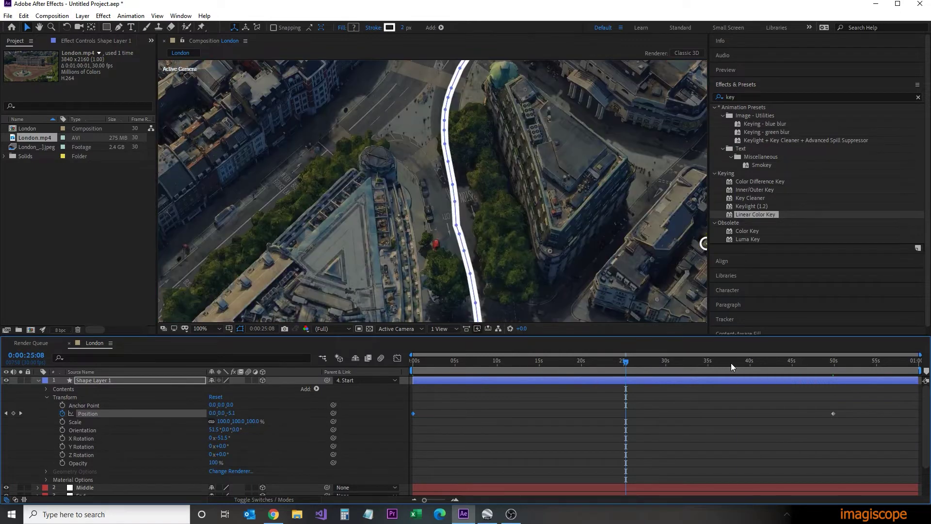
Set the route's Stroke 1 width to 4.
left_click(731, 366)
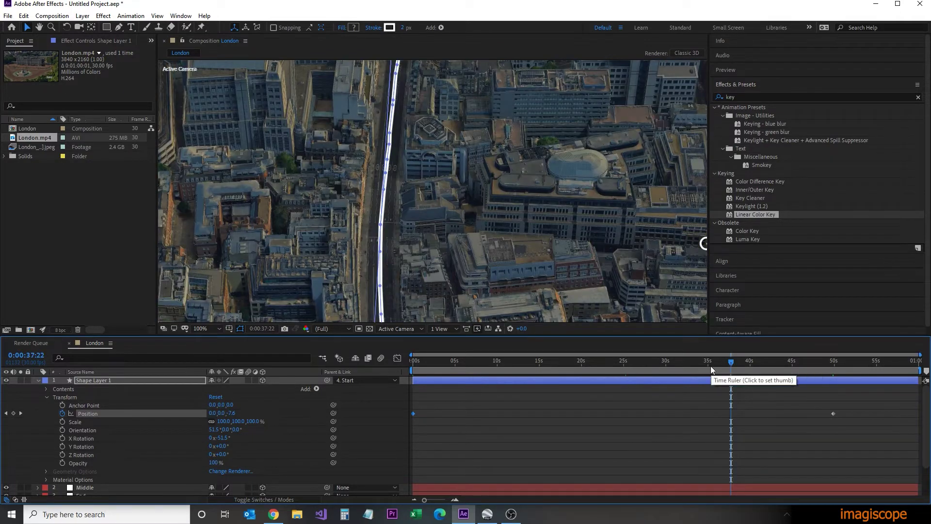
scroll(453, 231, "down", 2)
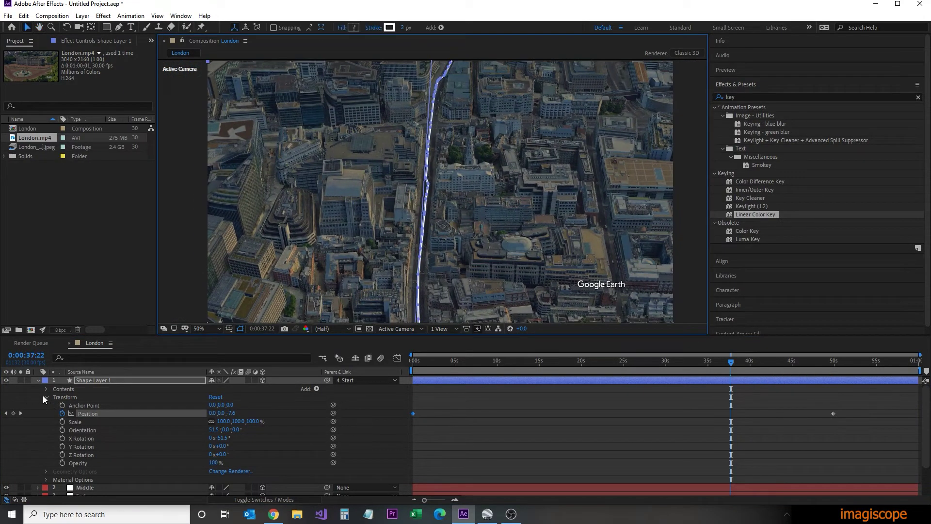
left_click(46, 397)
key("Home")
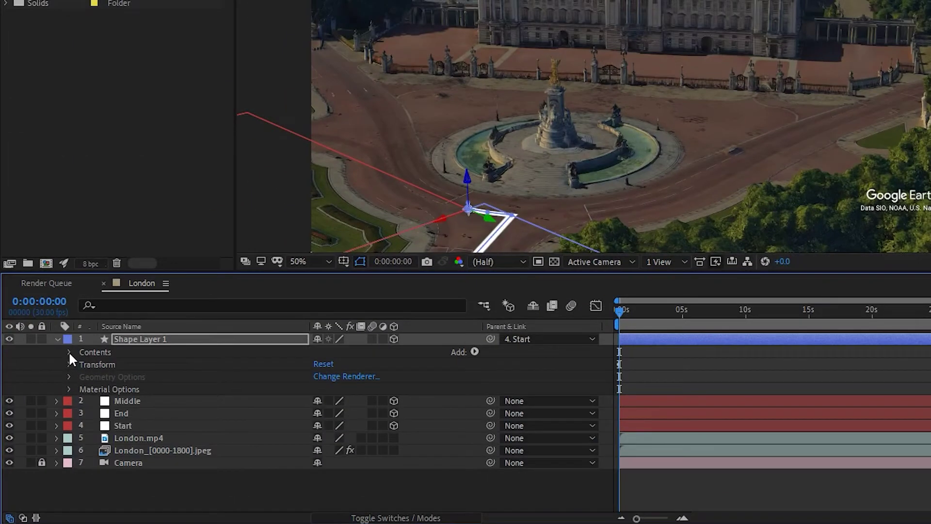
left_click(46, 388)
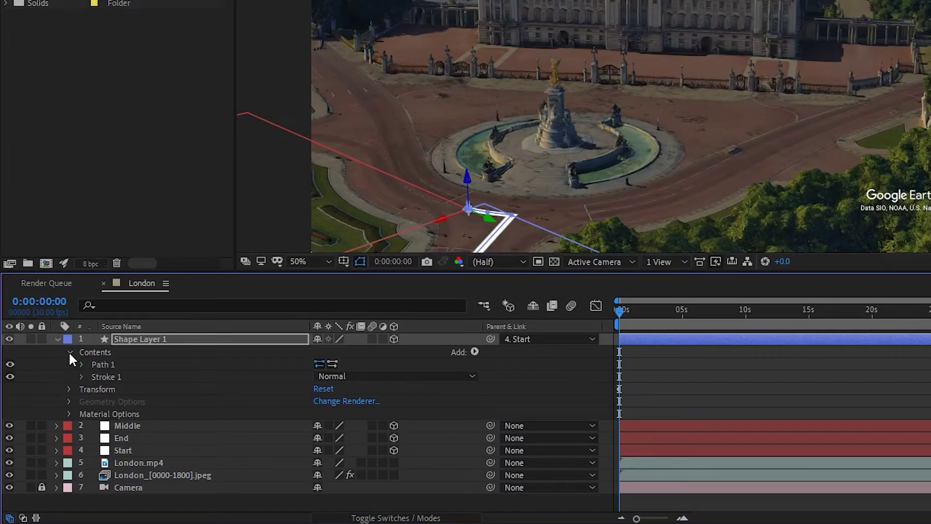
left_click(82, 376)
left_click(320, 425)
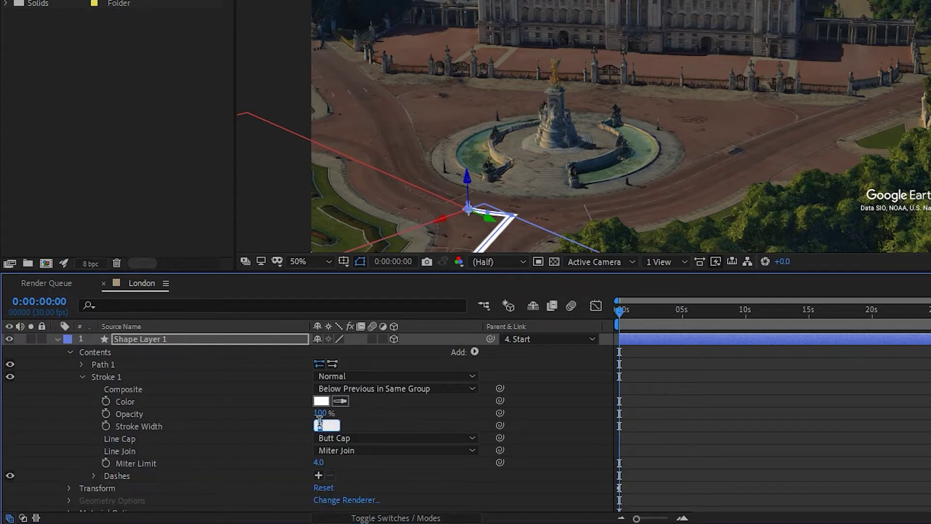
type("4")
key("Return")
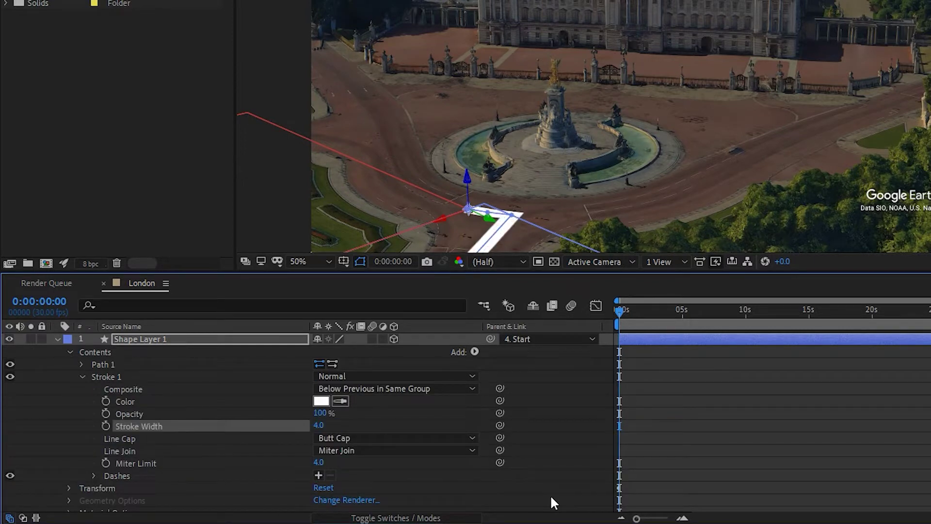
Give the route stroke Round Cap line caps and Round Join line joins.
left_click(399, 437)
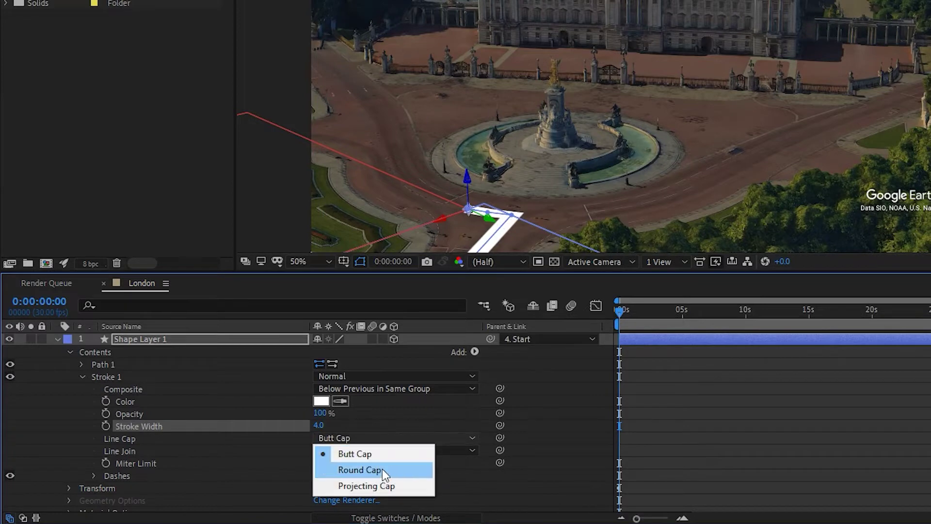
left_click(381, 468)
left_click(402, 451)
left_click(386, 479)
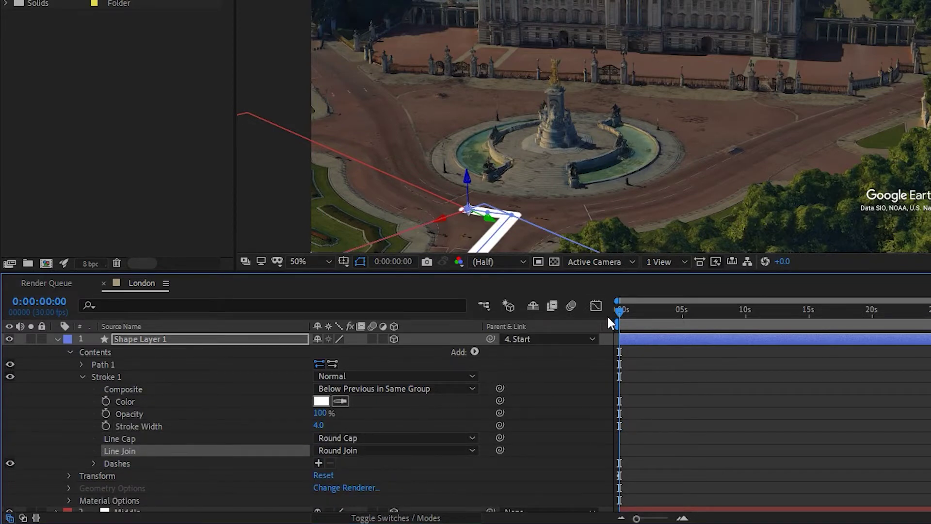
Add Trim Paths to Shape Layer 1 at about 0:00:01:13.
left_click(680, 315)
left_click(644, 314)
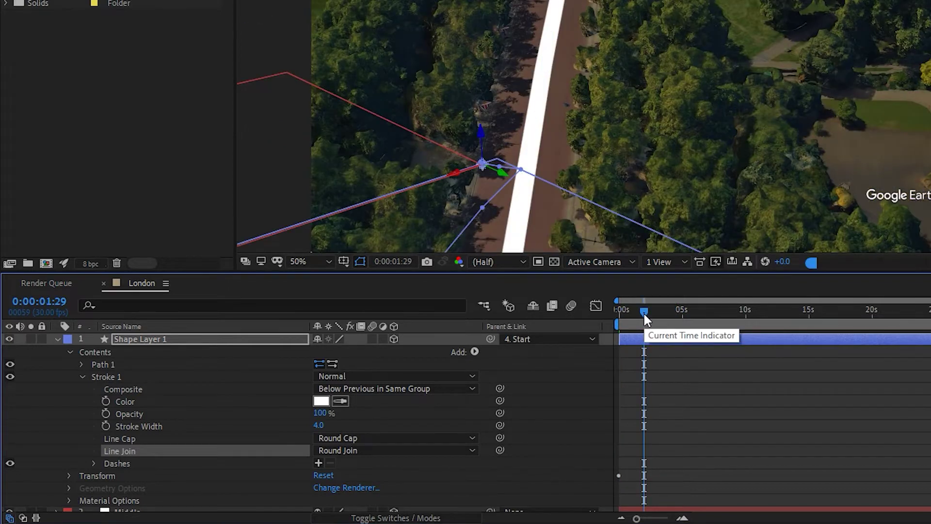
left_click_drag(644, 313, 641, 311)
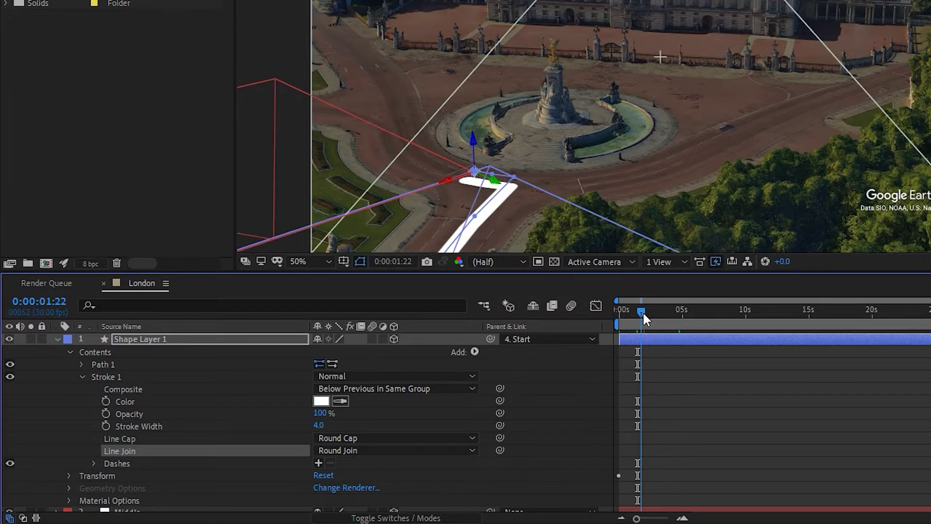
left_click(473, 352)
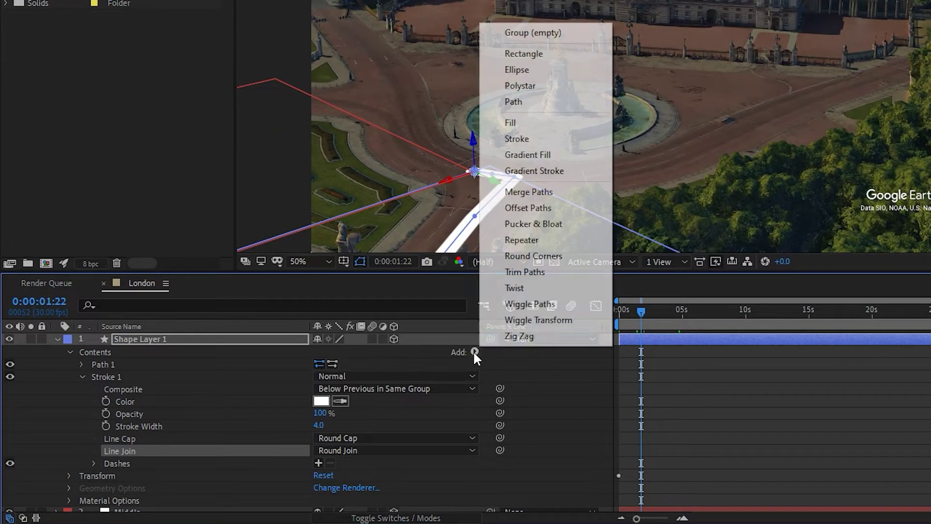
left_click(526, 272)
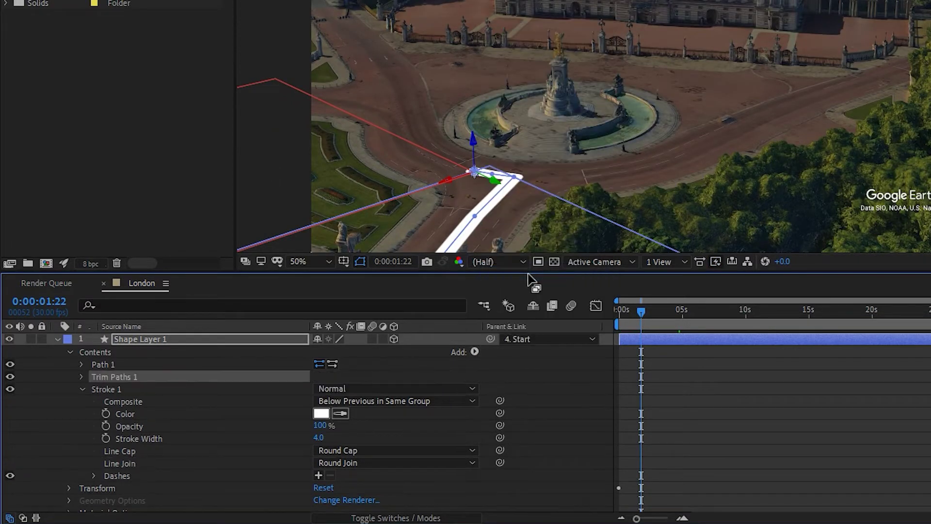
left_click(81, 364)
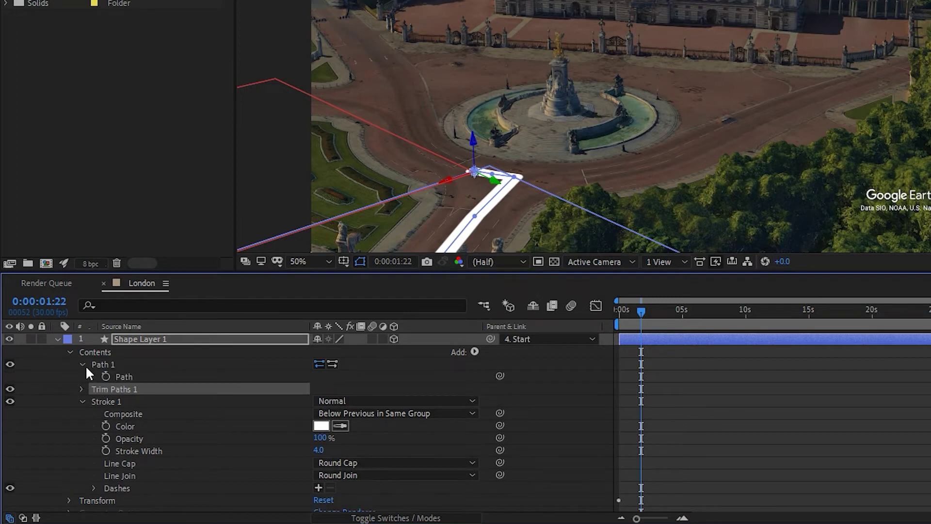
left_click(83, 364)
left_click(83, 377)
Adjust the Trim Paths values, settling Start at 0.5%.
left_click(322, 400)
type("00.0")
key("Return")
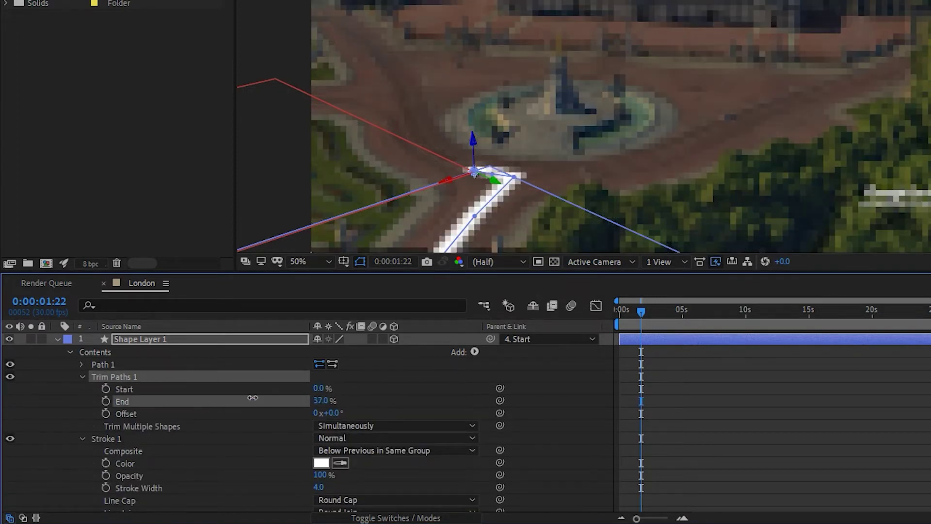
left_click(320, 400)
type("10")
key("Return")
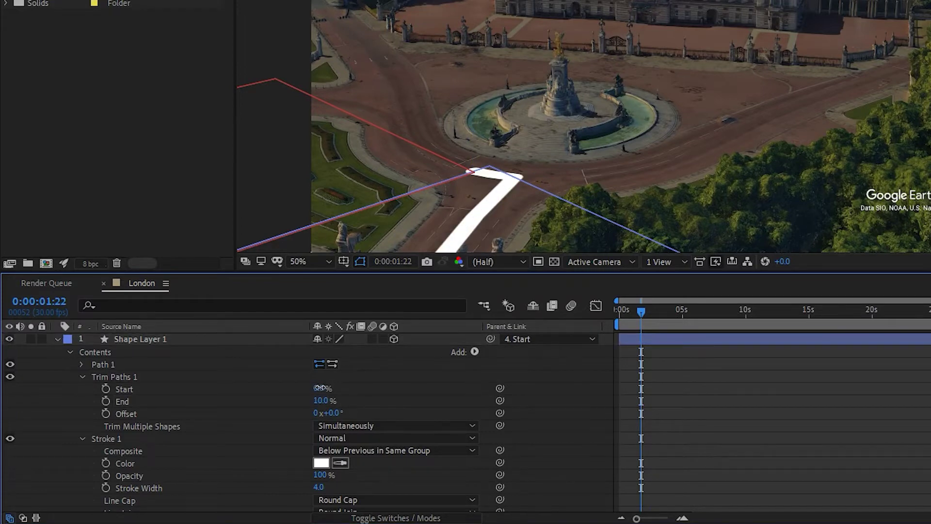
left_click(319, 388)
type("5")
key("Return")
left_click(322, 389)
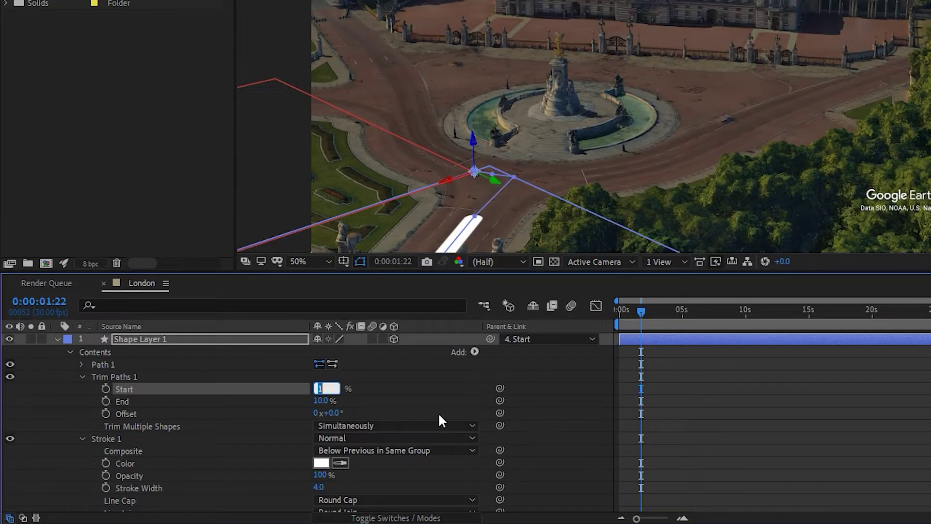
type("0.5")
key("Return")
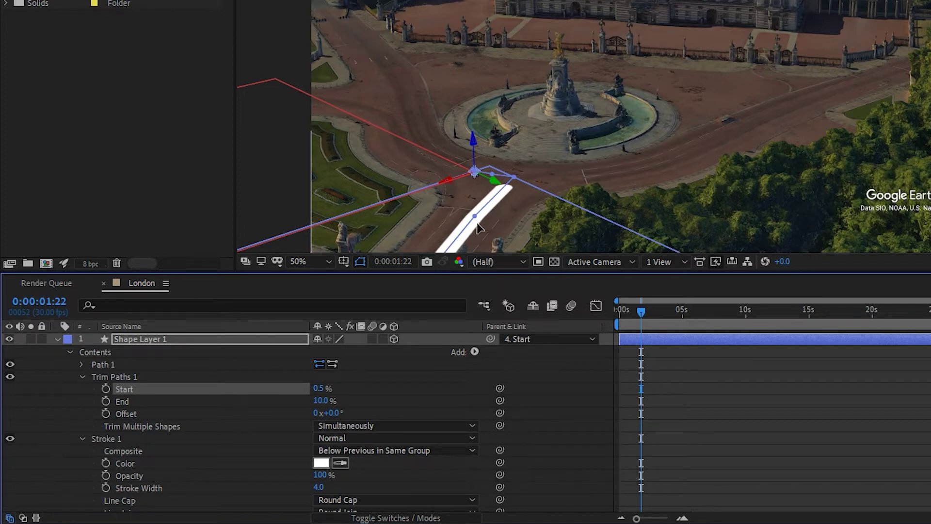
Set Trim Paths End to 0.5% and keyframe it at 0:00:01:22.
left_click(322, 404)
type("0.5")
key("Return")
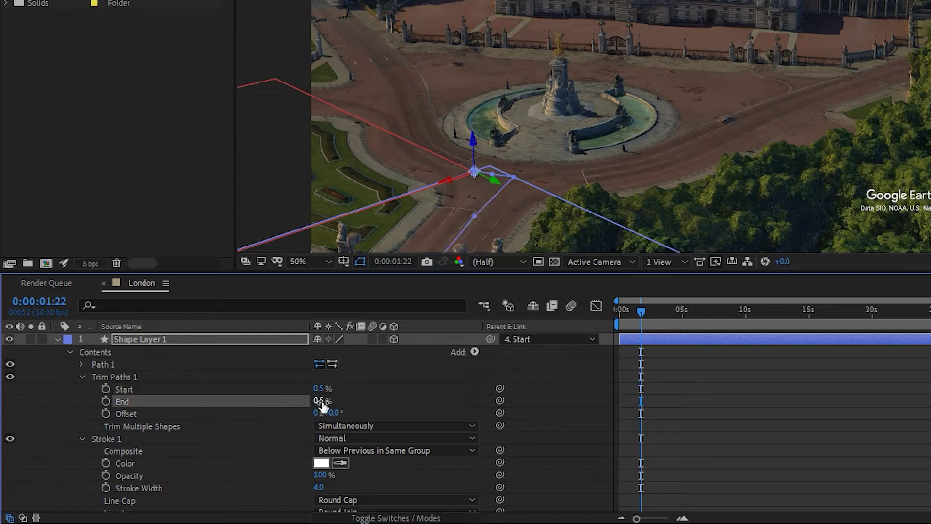
left_click(106, 401)
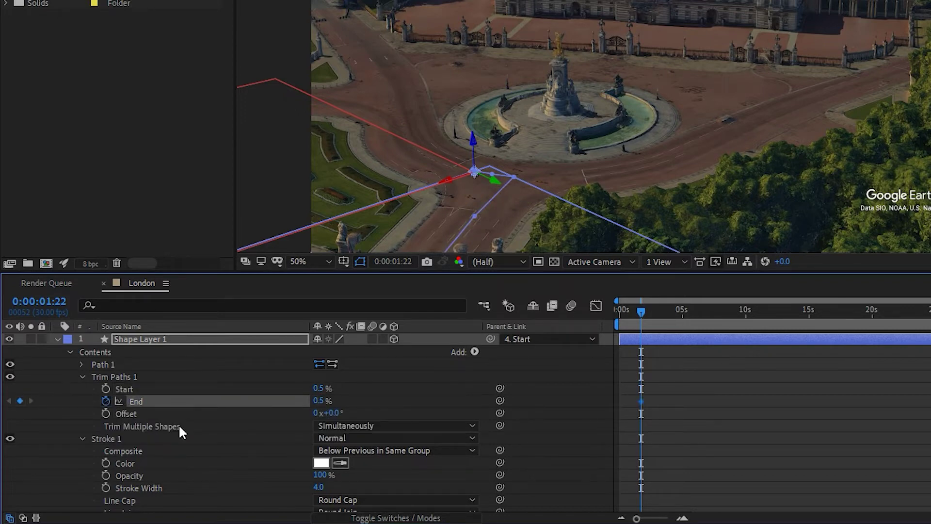
Keyframe Trim Paths End at 5, 10, 15 and 20 seconds, reaching 44% at 20 s.
left_click(683, 314)
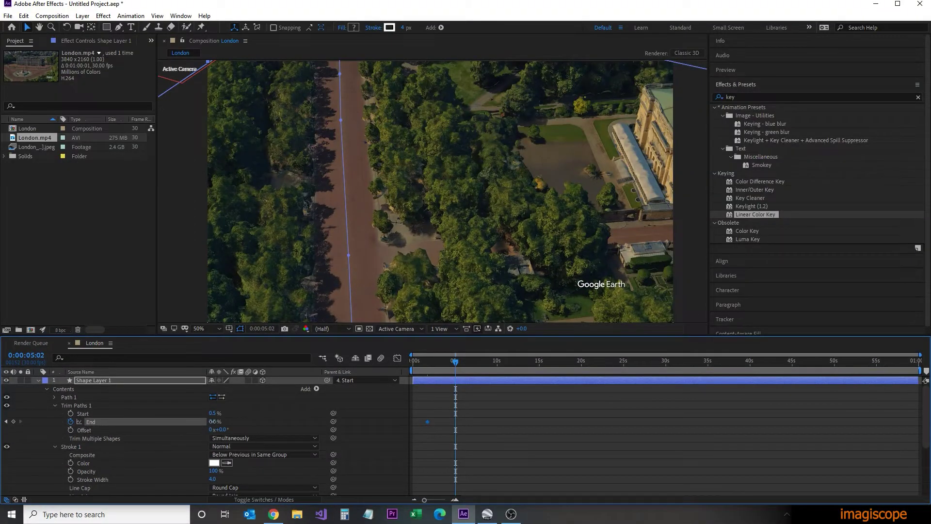
left_click_drag(213, 422, 289, 439)
left_click(497, 361)
left_click(540, 361)
left_click(583, 361)
left_click(624, 361)
Add End keyframes at 25 through 45 seconds and a final one near 50 seconds.
left_click(667, 361)
left_click(708, 361)
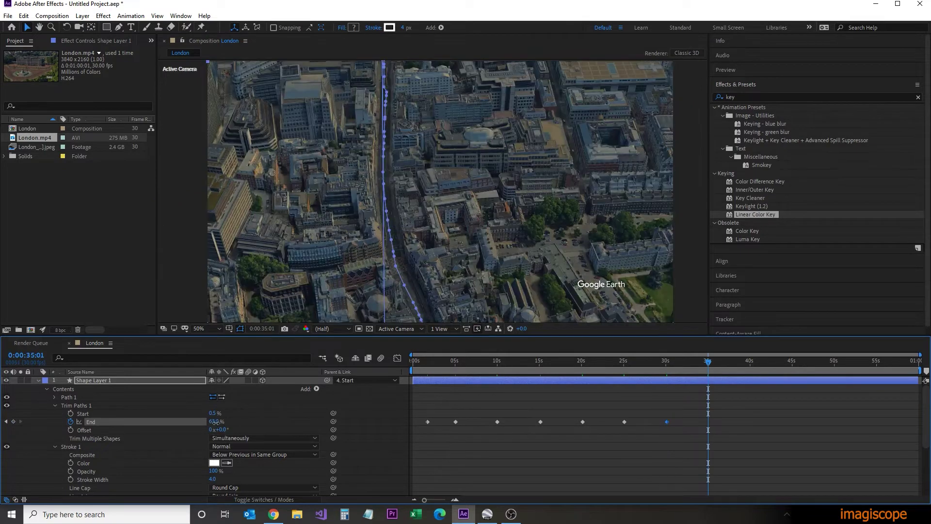
mouse_move(217, 421)
left_mouse_down()
mouse_move(228, 422)
mouse_move(216, 422)
left_mouse_up()
left_click(749, 362)
left_click(791, 361)
left_click(833, 361)
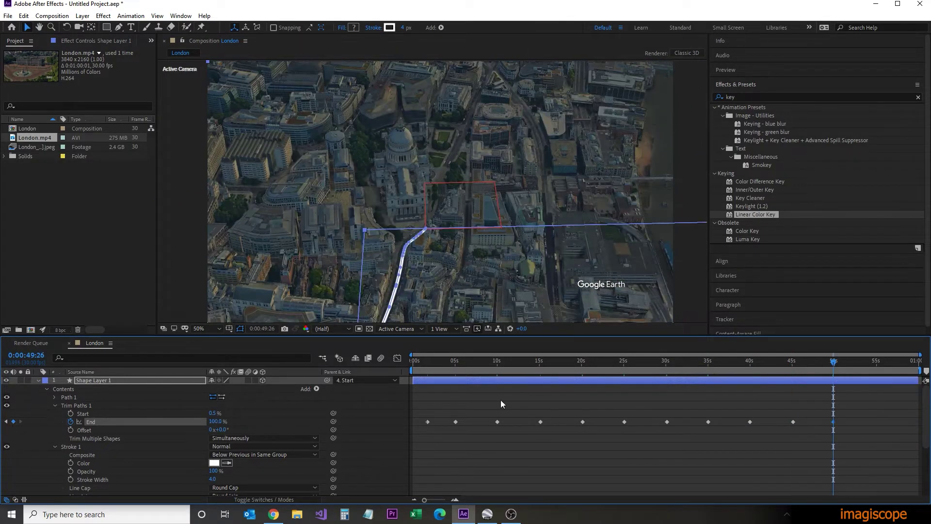
left_click_drag(810, 362, 532, 365)
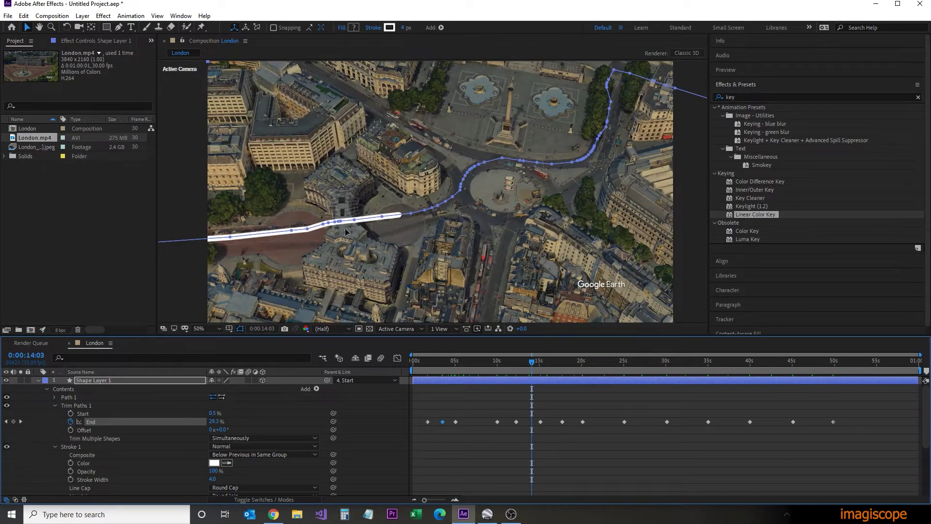
Duplicate the London.mp4 layer and move the copy below the jpeg sequence layer.
key("ctrl+grave")
left_click(95, 413)
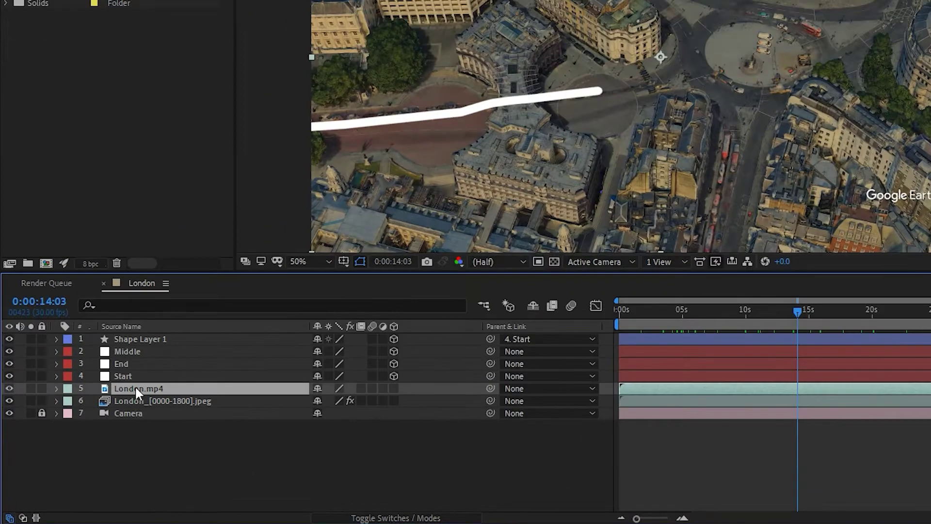
key("ctrl+d")
left_click_drag(135, 387, 155, 419)
Pre-compose the London_[0000-1800].jpeg layer, moving all attributes into the new composition.
left_click(145, 402)
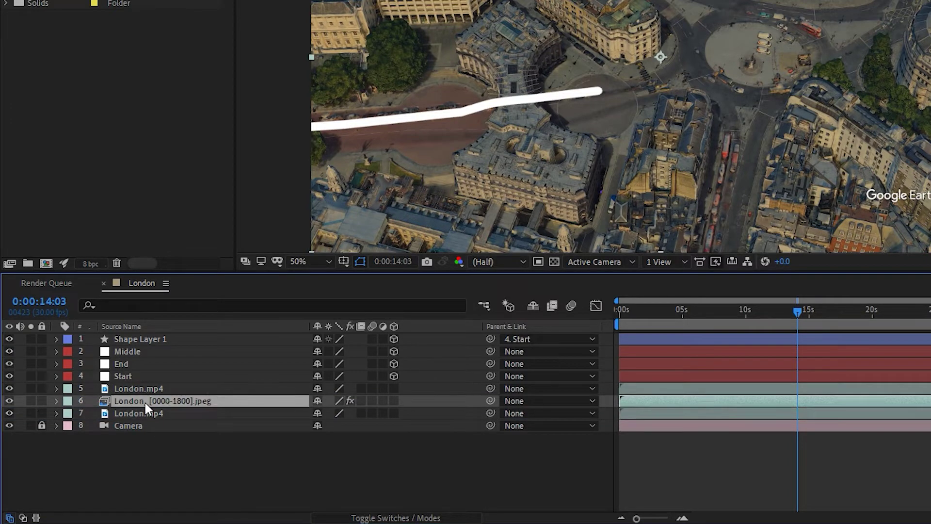
key("F3")
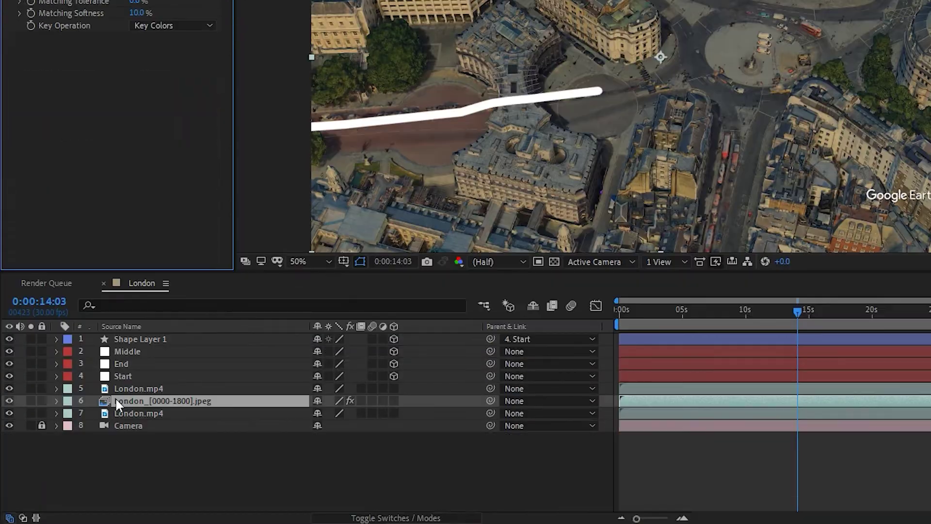
right_click(115, 401)
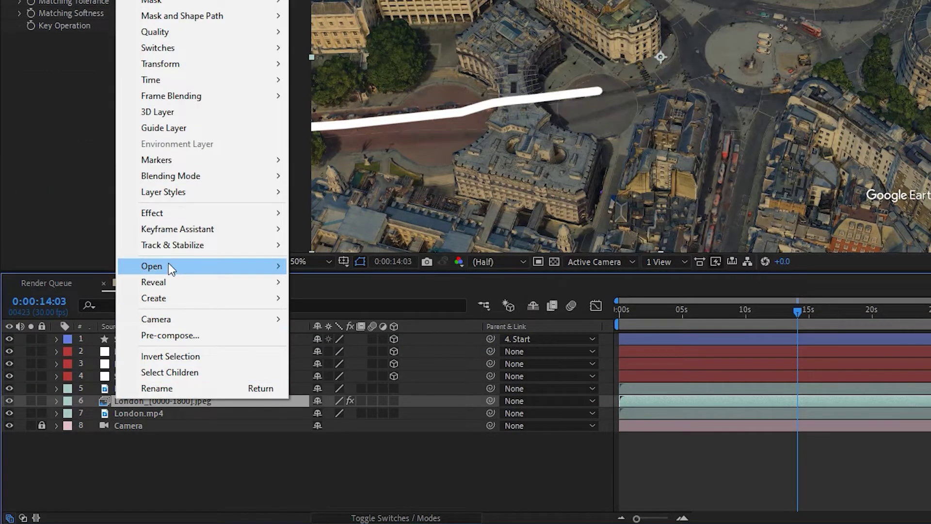
left_click(167, 335)
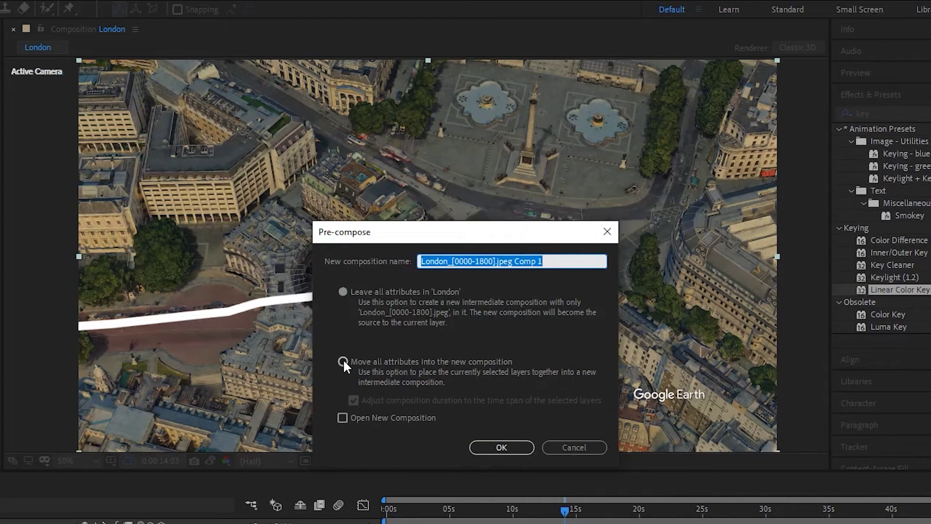
left_click(343, 361)
left_click(508, 450)
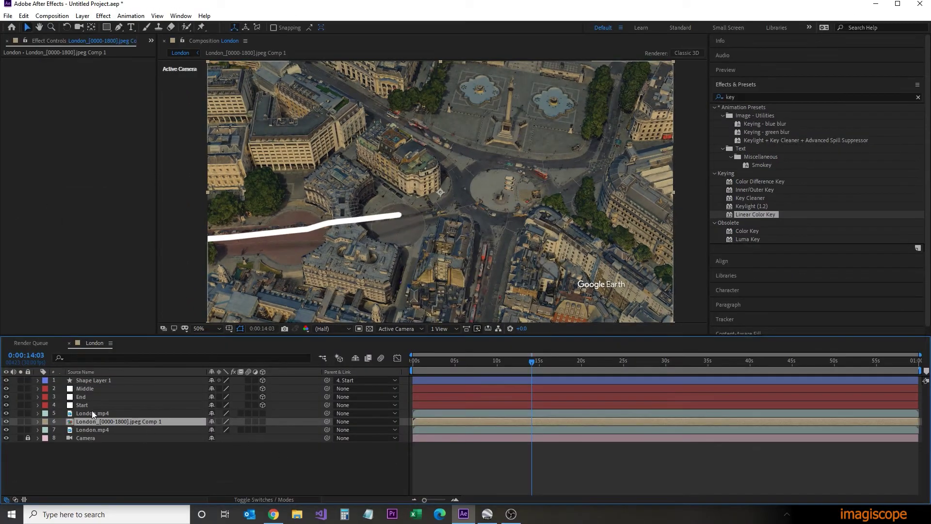
Hide the jpeg precomp and move Shape Layer 1 below the upper London.mp4 layer.
left_click(92, 413)
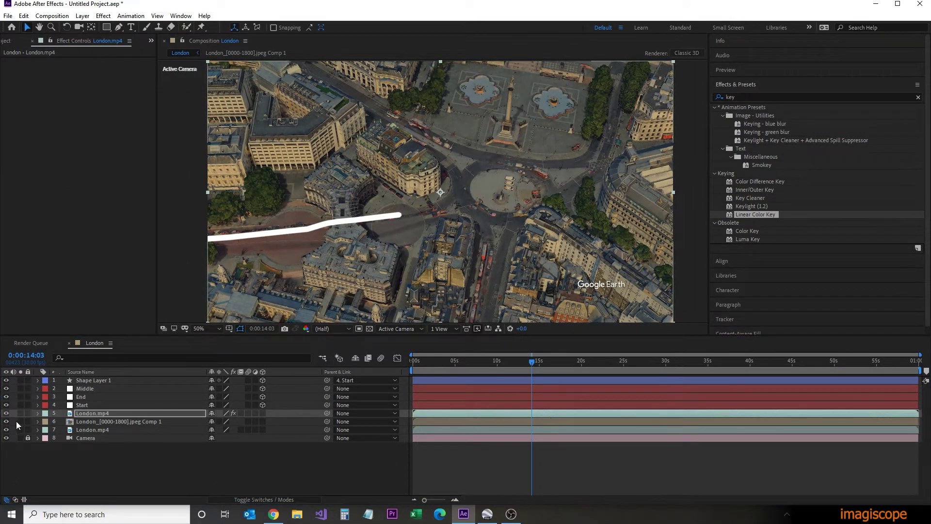
left_click(6, 422)
left_click(95, 414)
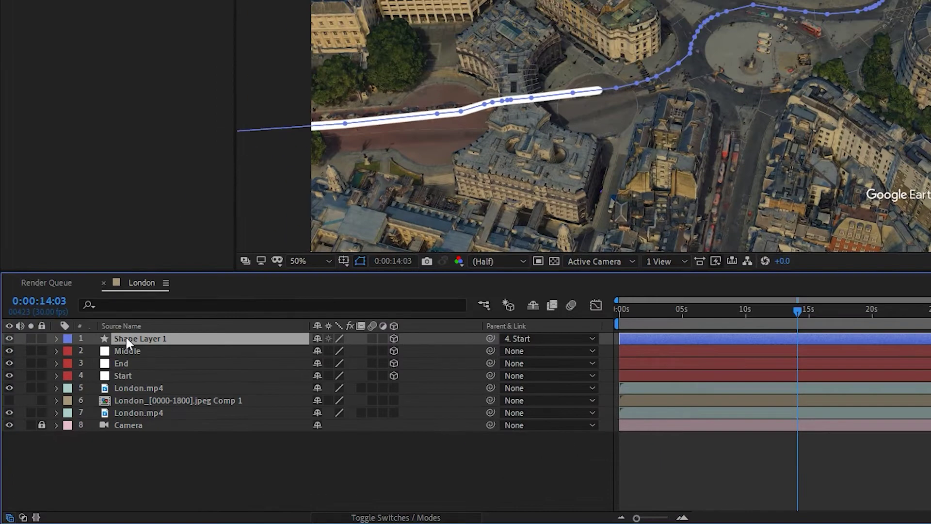
left_click_drag(84, 381, 92, 418)
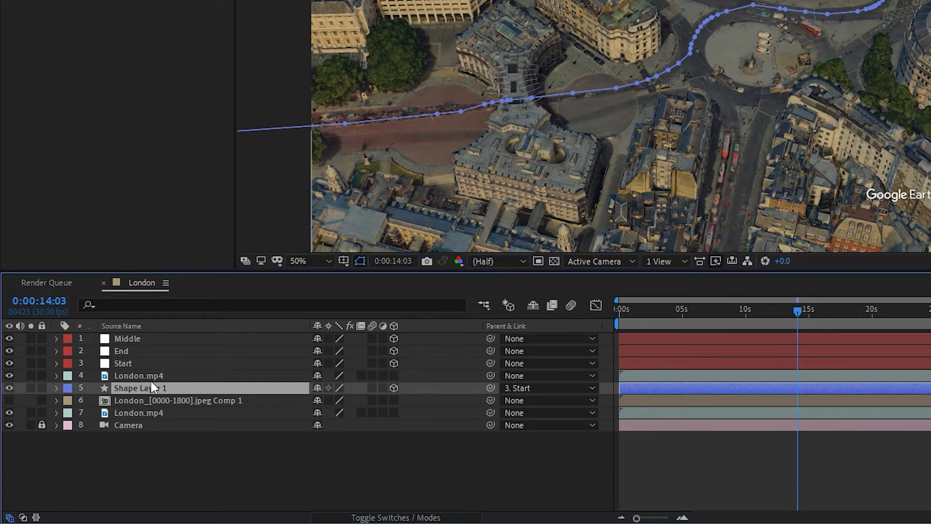
Apply Set Matte to London.mp4, taking the matte from the jpeg precomp.
left_click(617, 96)
type("set m")
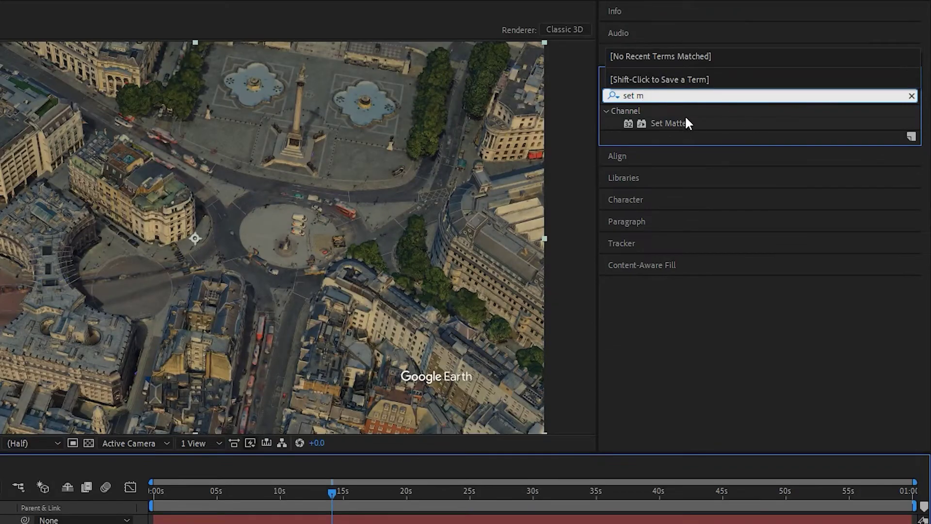
left_click_drag(669, 123, 207, 391)
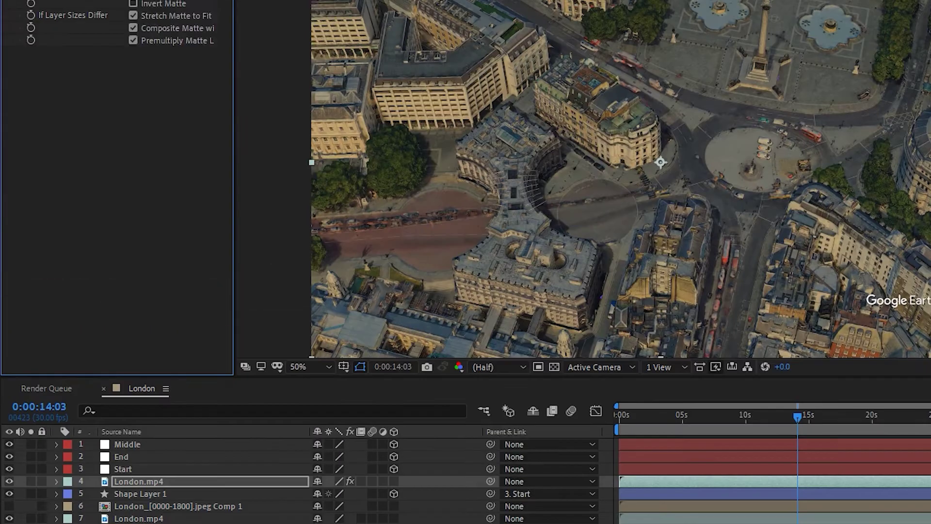
left_click(150, 70)
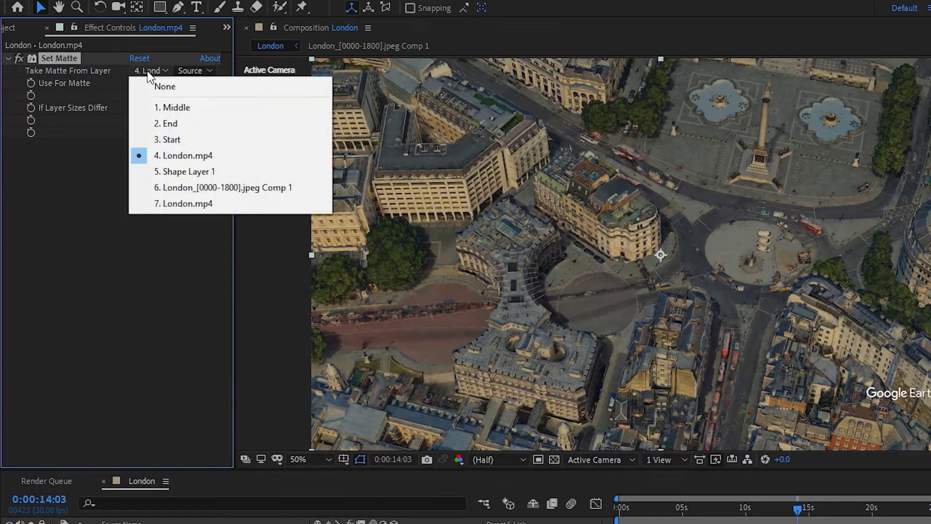
left_click(169, 189)
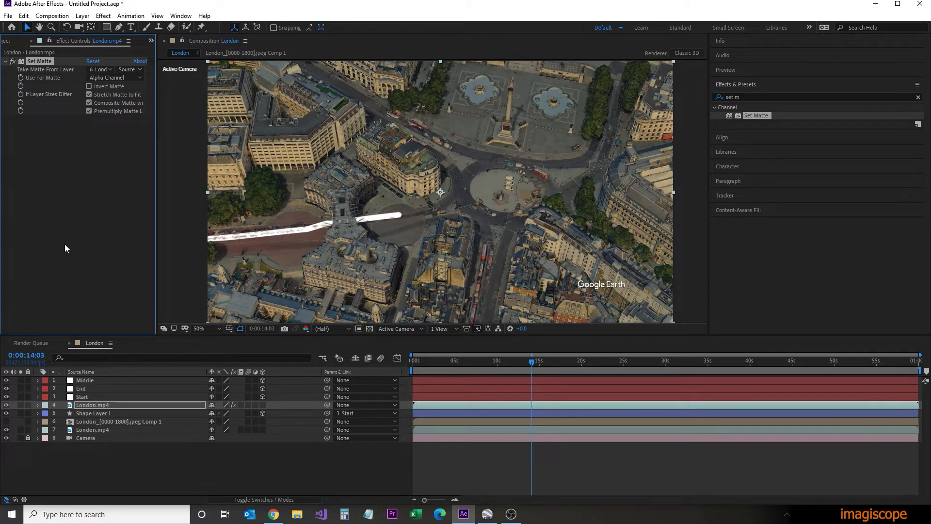
scroll(336, 223, "up", 2)
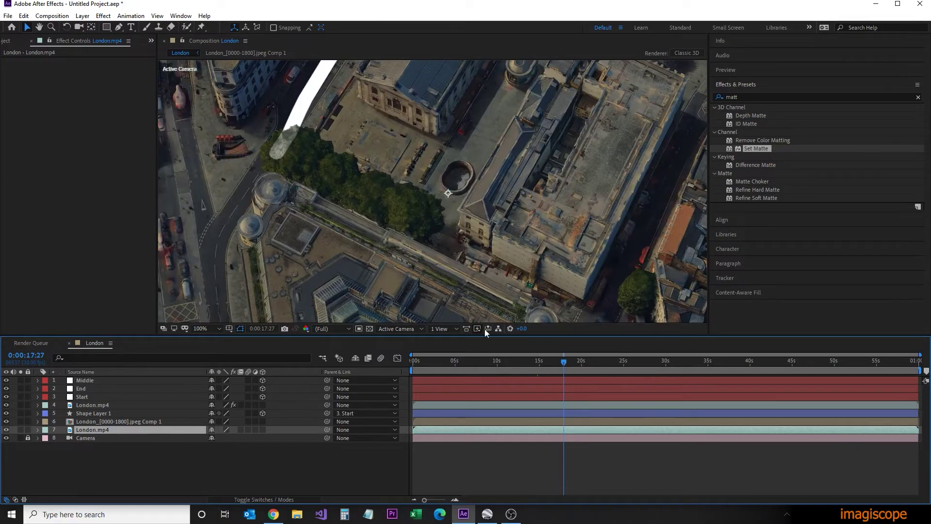
Inside the jpeg precomp, set Linear Color Key's Matching Softness to 5.0%.
double_click(111, 421)
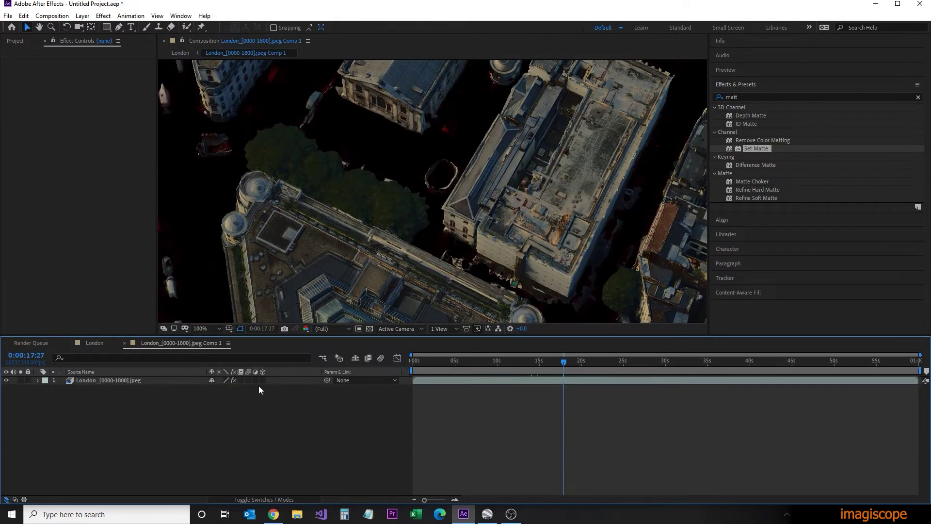
left_click(126, 380)
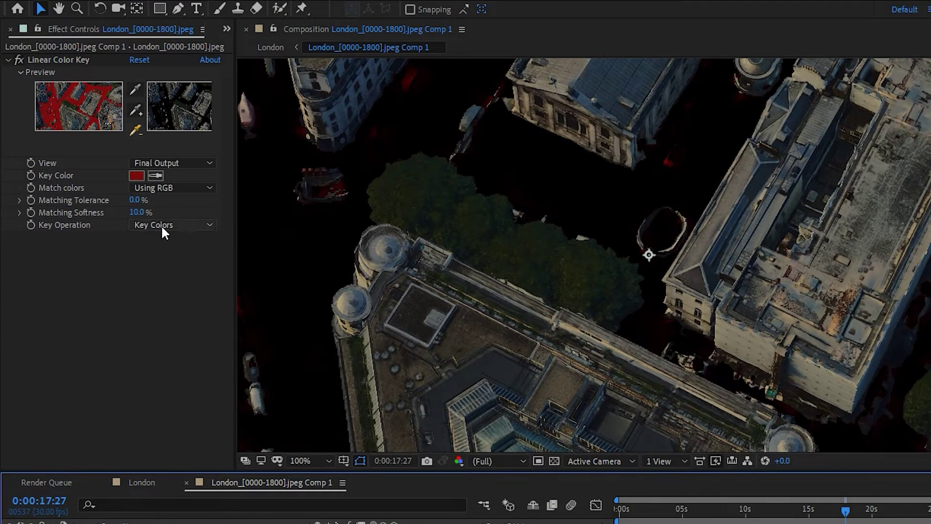
left_click(92, 163)
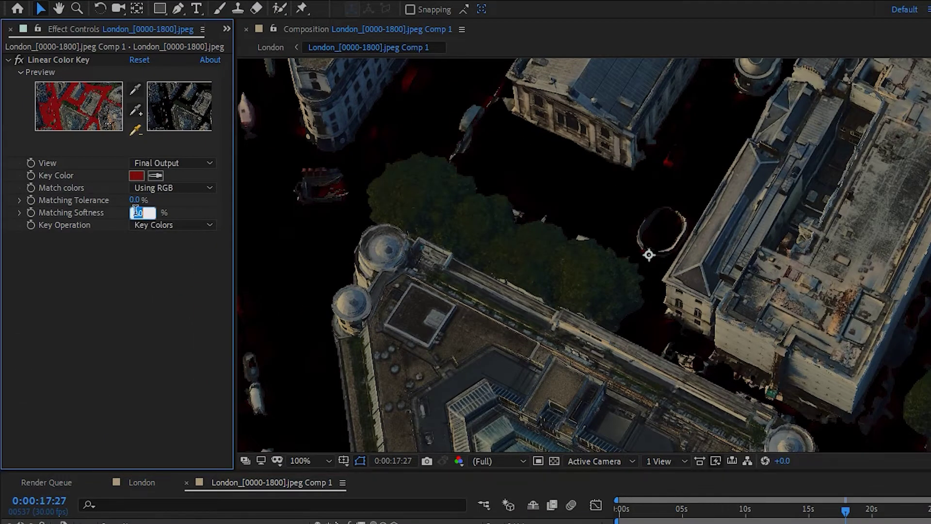
Return to the London composition, scrub the flight to preview the route, and select Shape Layer 1.
left_click(138, 483)
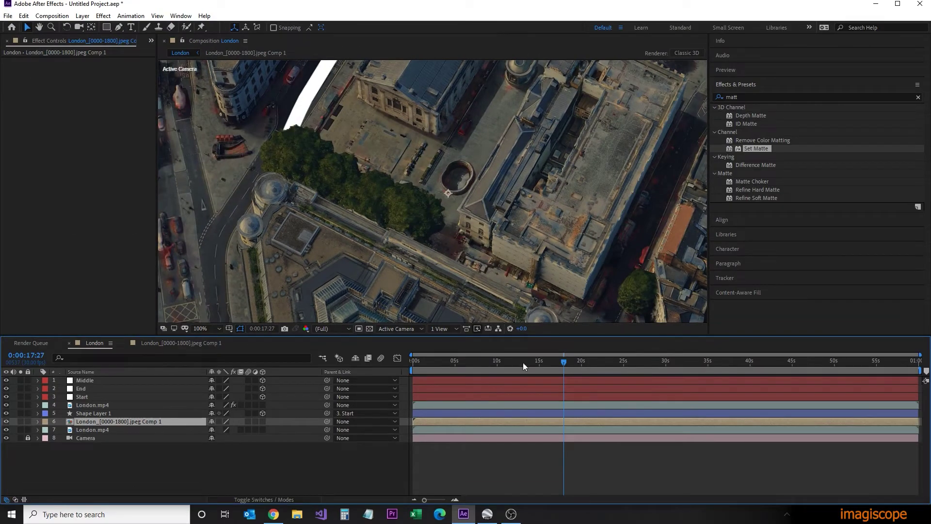
scroll(495, 244, "down", 2)
left_click_drag(540, 367, 615, 365)
key("slash")
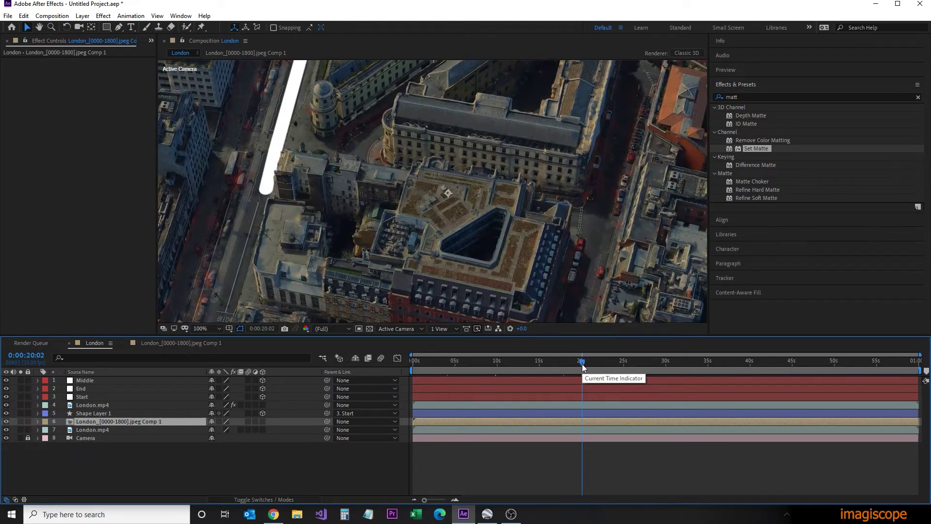
key("comma")
key("comma")
left_click(92, 413)
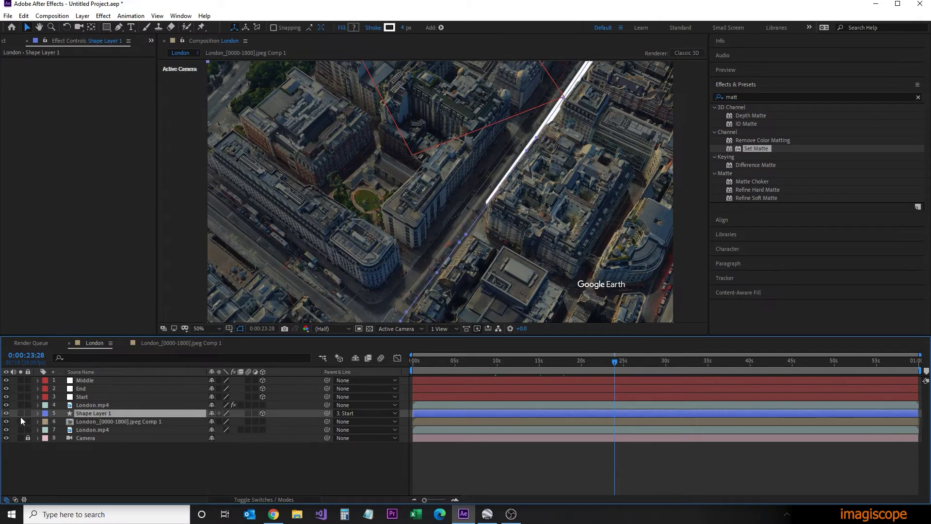
Set the route's Stroke 1 colour to red.
left_click(464, 363)
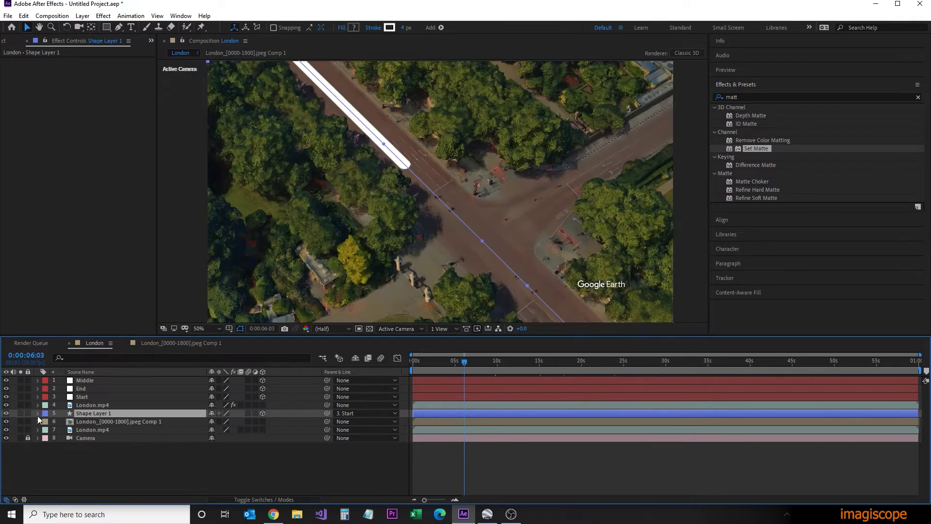
left_click(38, 413)
left_click(74, 438)
left_click(74, 447)
left_click(53, 446)
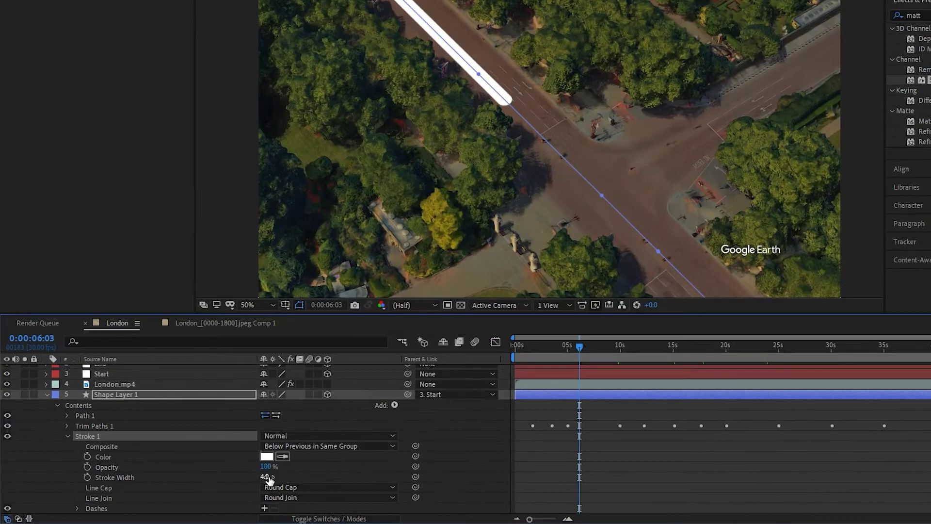
left_click(266, 456)
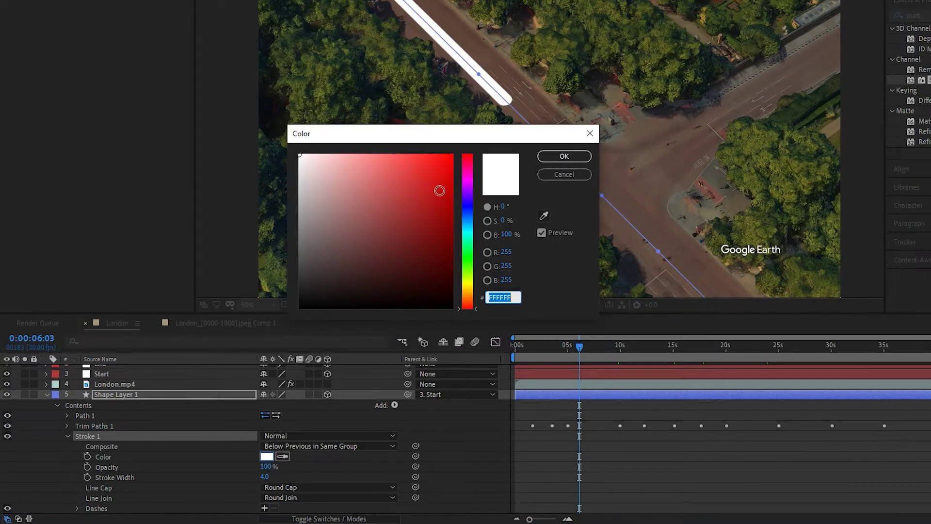
left_click_drag(440, 189, 460, 179)
left_click(576, 158)
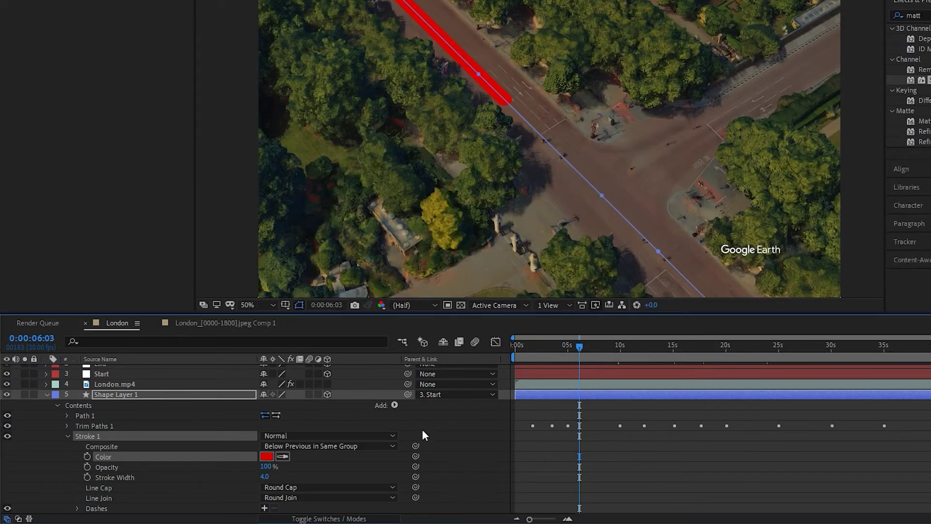
Add two more strokes to the route and keep the red stroke on top.
left_click(394, 405)
left_click(409, 226)
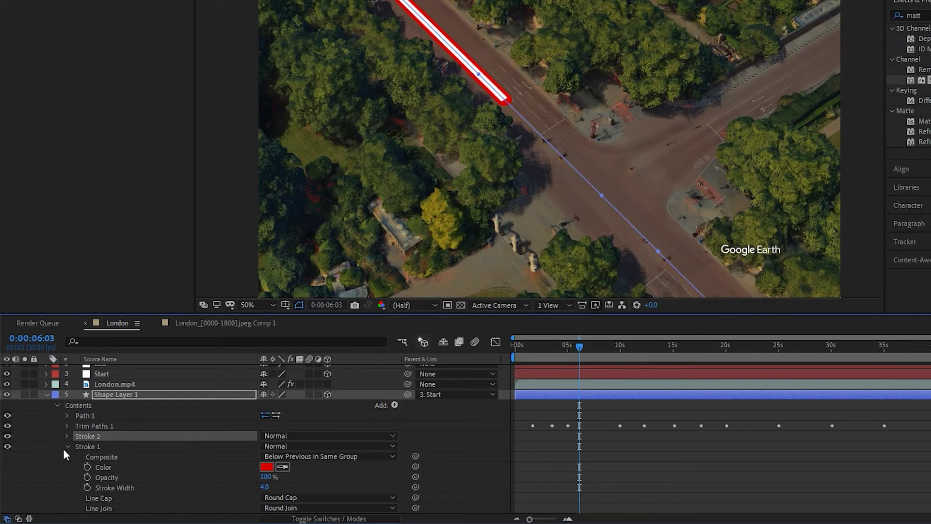
left_click(393, 404)
left_click(437, 227)
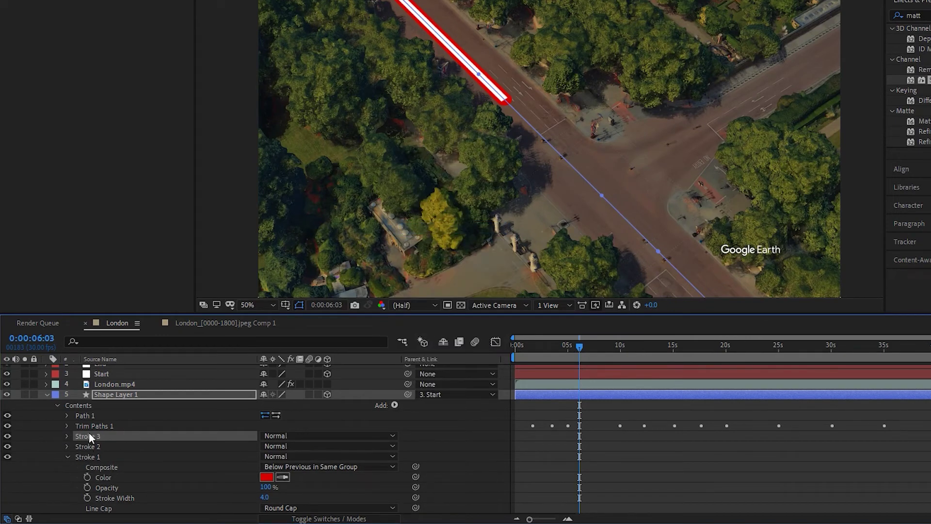
left_click_drag(79, 457, 104, 433)
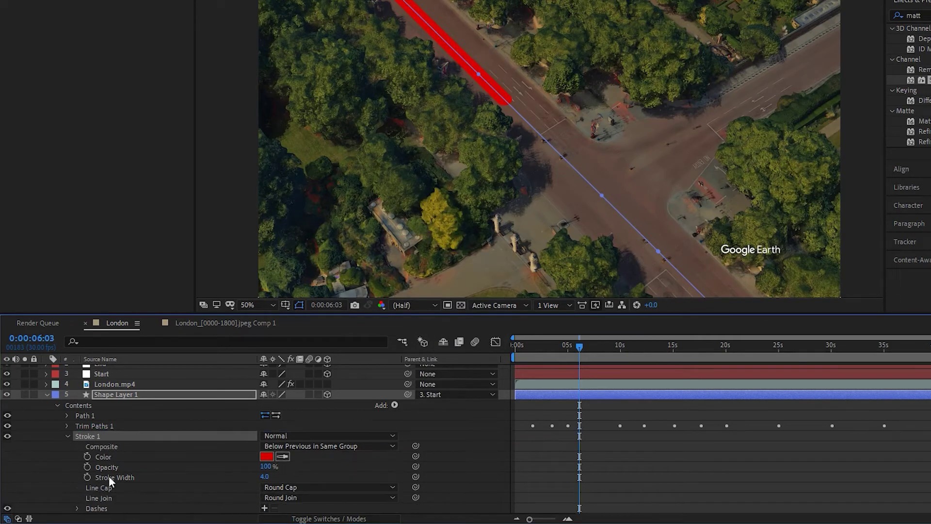
left_click(68, 436)
Make Stroke 3 white, width 6, with Round Cap and Round Join.
left_click(67, 446)
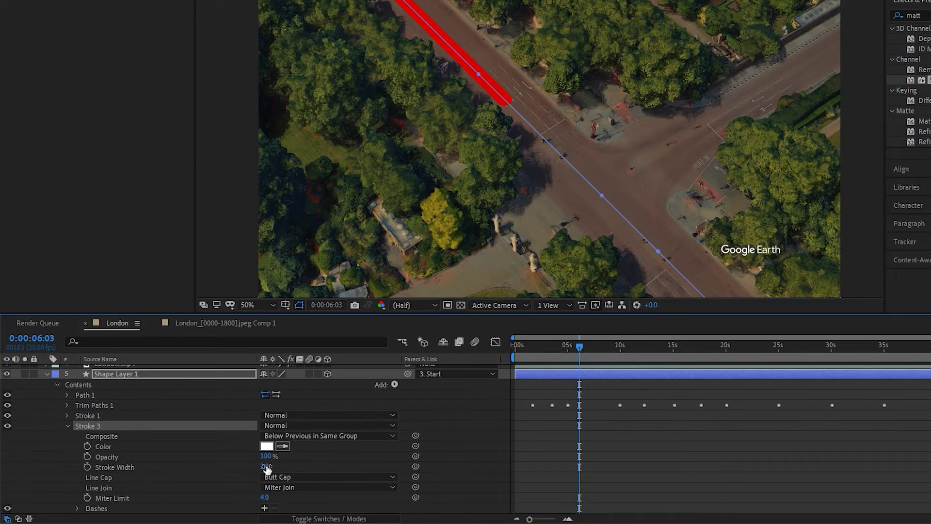
left_click(266, 446)
left_click(561, 157)
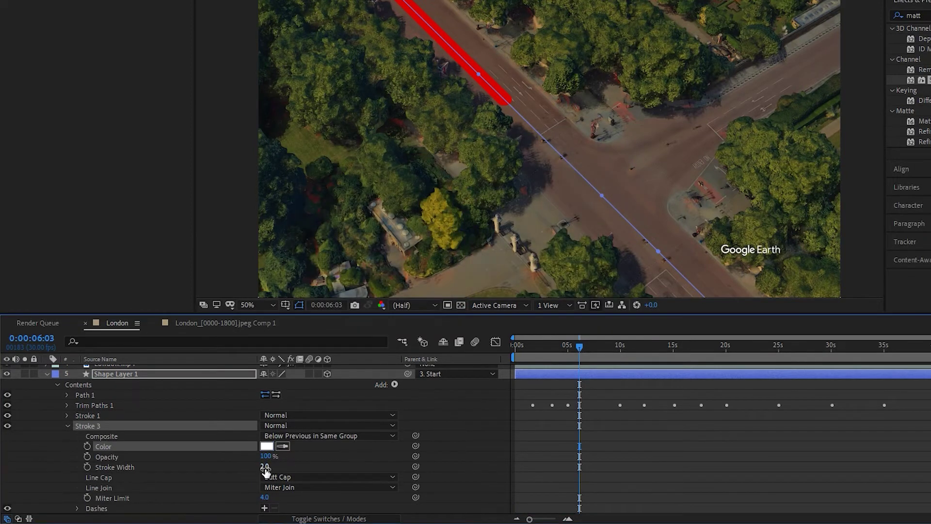
left_click(264, 466)
type("40")
key("Return")
left_click(278, 476)
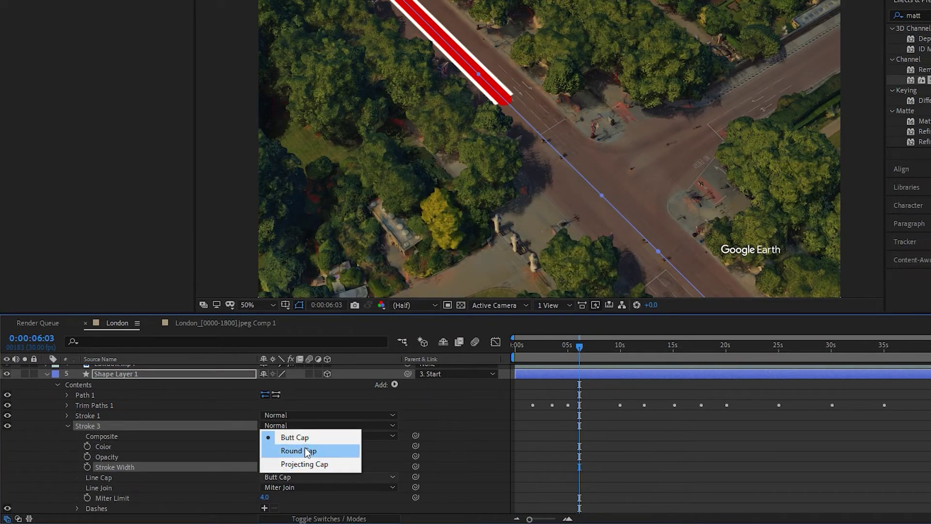
left_click(298, 449)
left_click(298, 487)
left_click(301, 461)
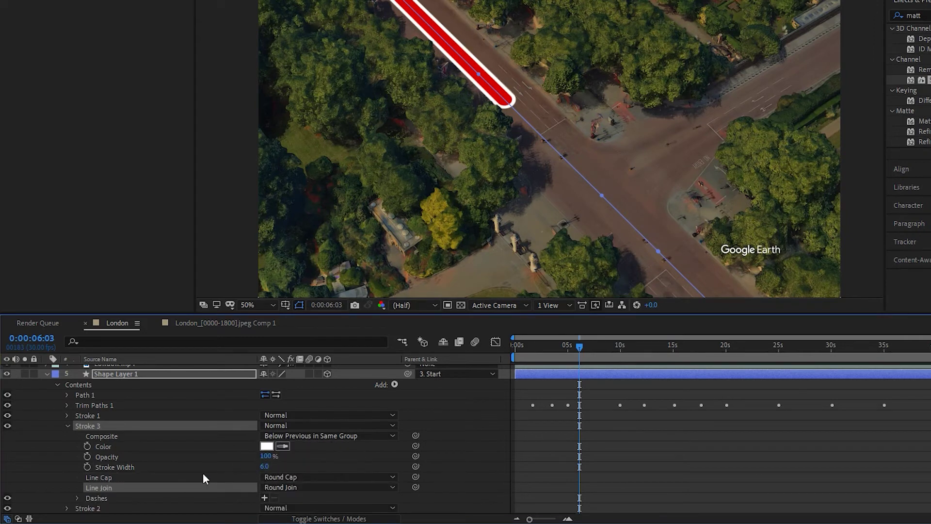
scroll(203, 472, "down", 1)
left_click(68, 395)
Make Stroke 2 blue, width 8, with Round Cap and Round Join.
left_click(90, 445)
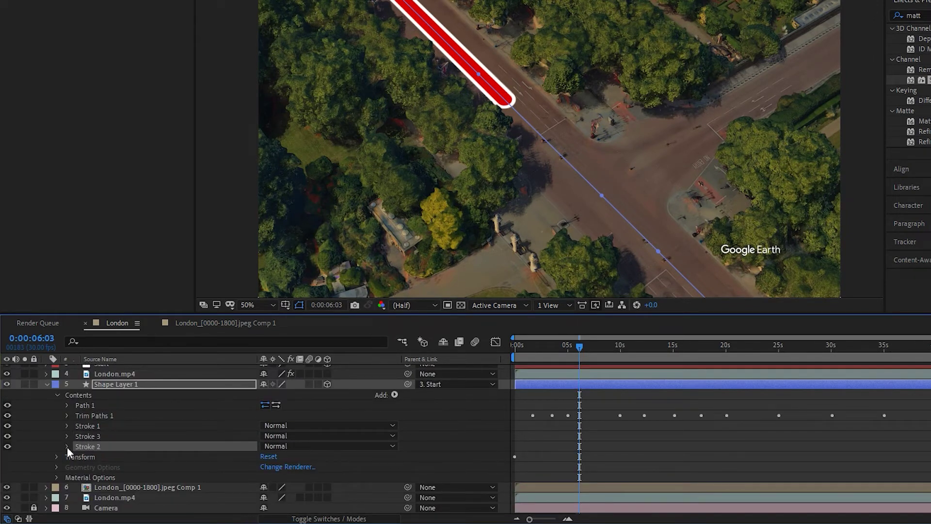
left_click(67, 446)
left_click(267, 445)
left_click(470, 204)
left_click_drag(449, 198, 451, 184)
left_click(560, 158)
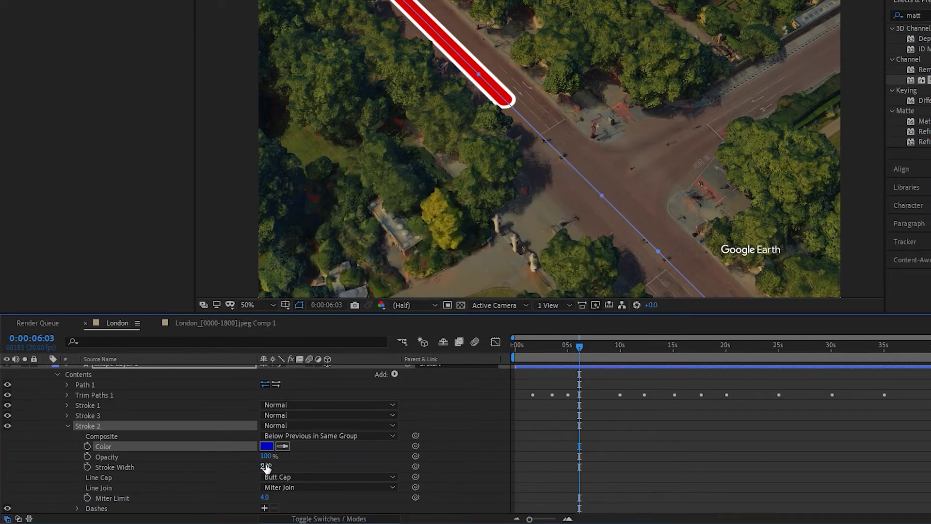
left_click_drag(266, 466, 261, 473)
left_click(284, 477)
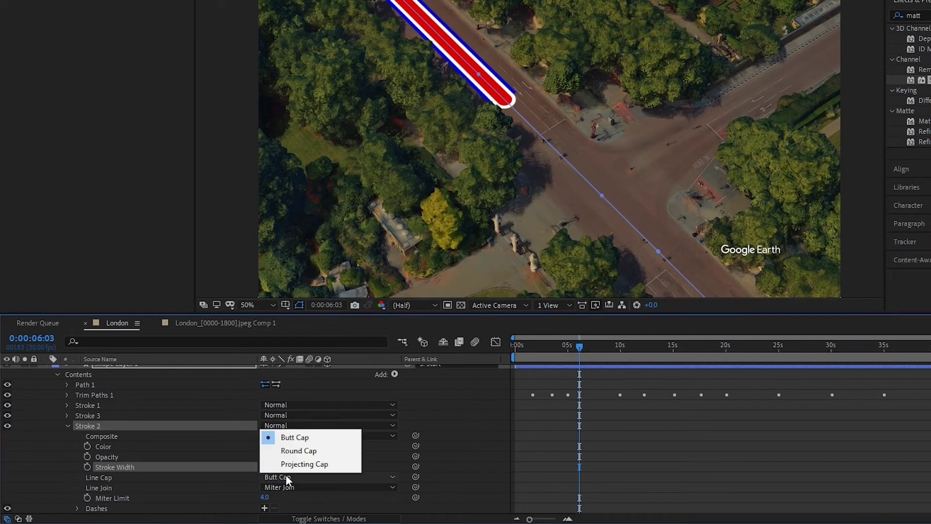
left_click(290, 451)
left_click(292, 486)
left_click(295, 461)
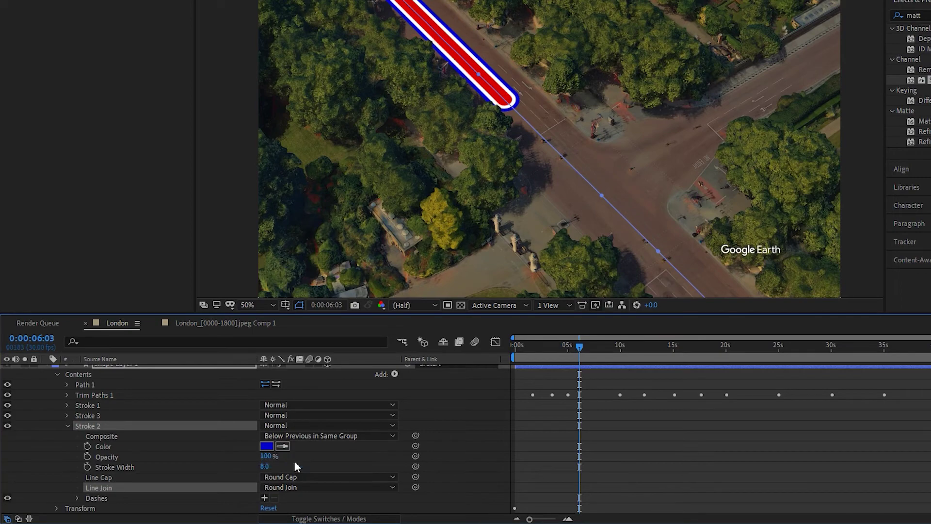
left_click(267, 446)
left_click(447, 159)
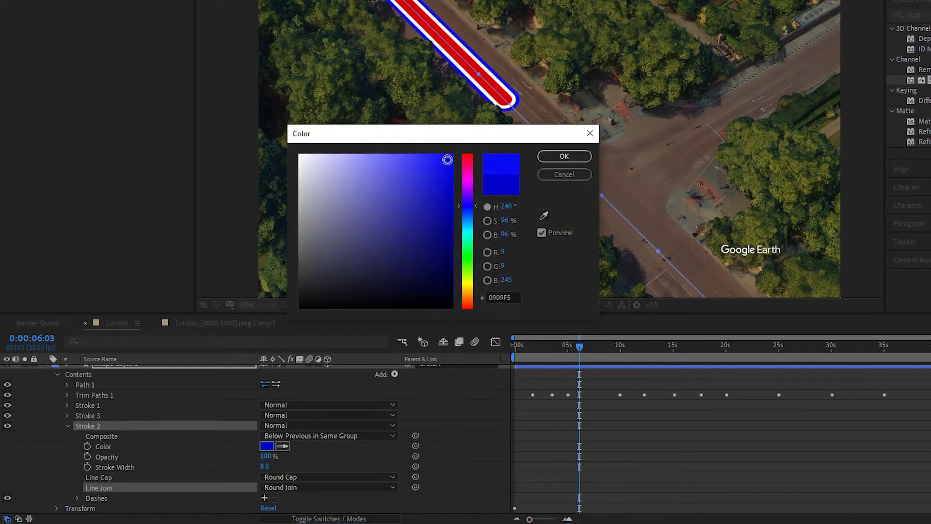
left_click(564, 156)
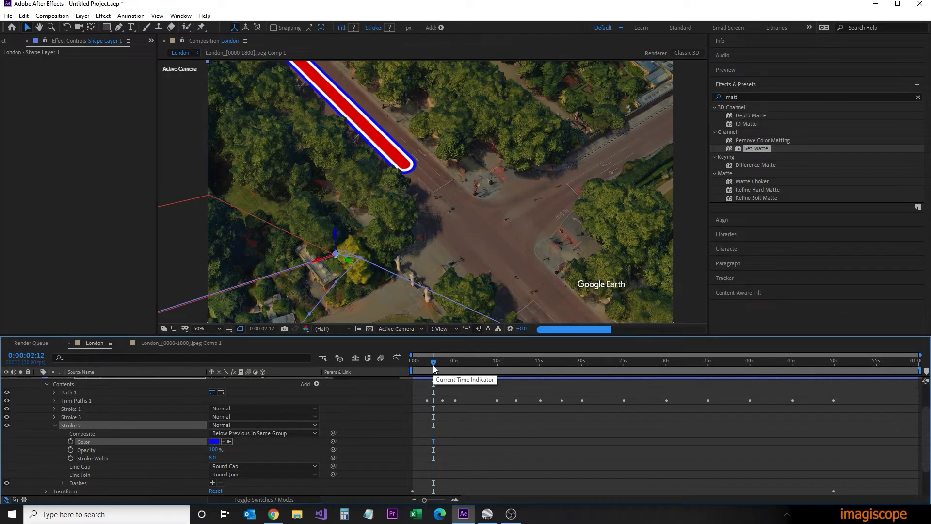
Hide the London_[0000-1800].jpeg Comp 1 layer and preview the red-white-blue route at several points in the flight.
left_click_drag(433, 370, 514, 363)
key("u")
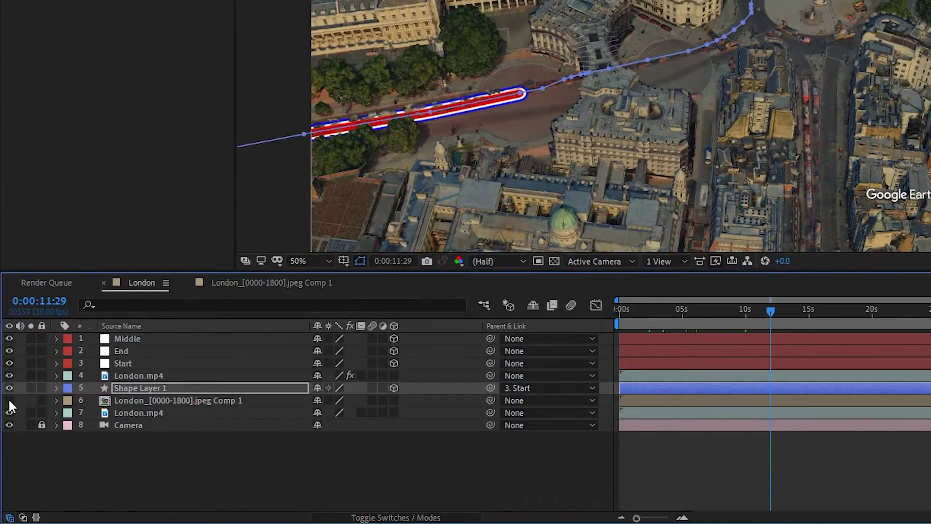
left_click(8, 413)
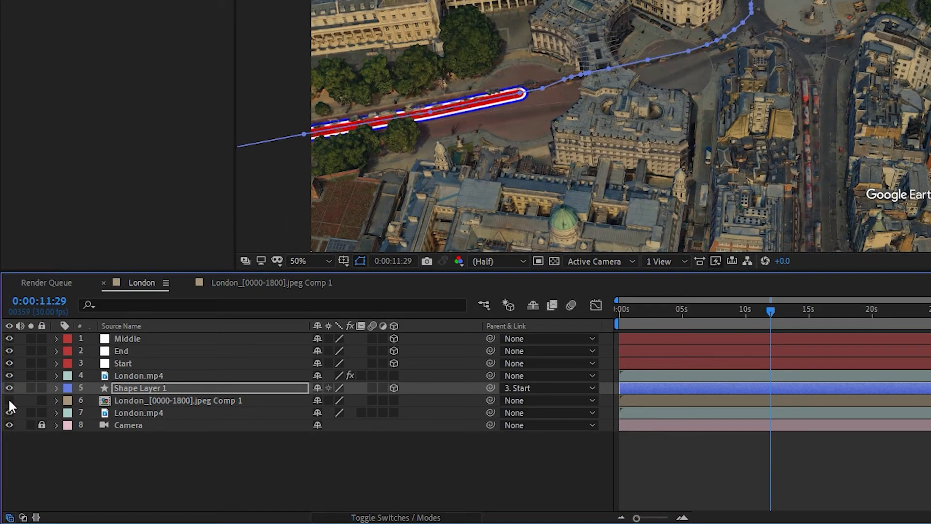
left_click(811, 312)
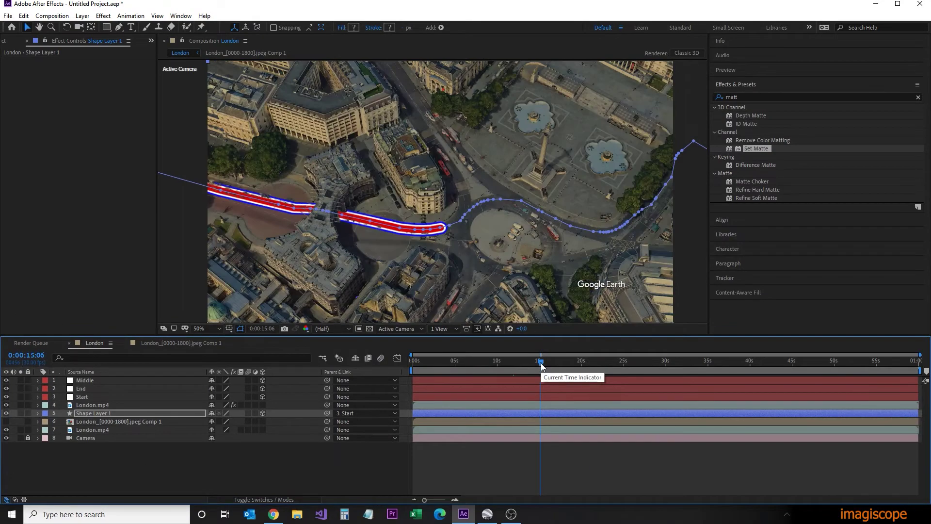
left_click(571, 361)
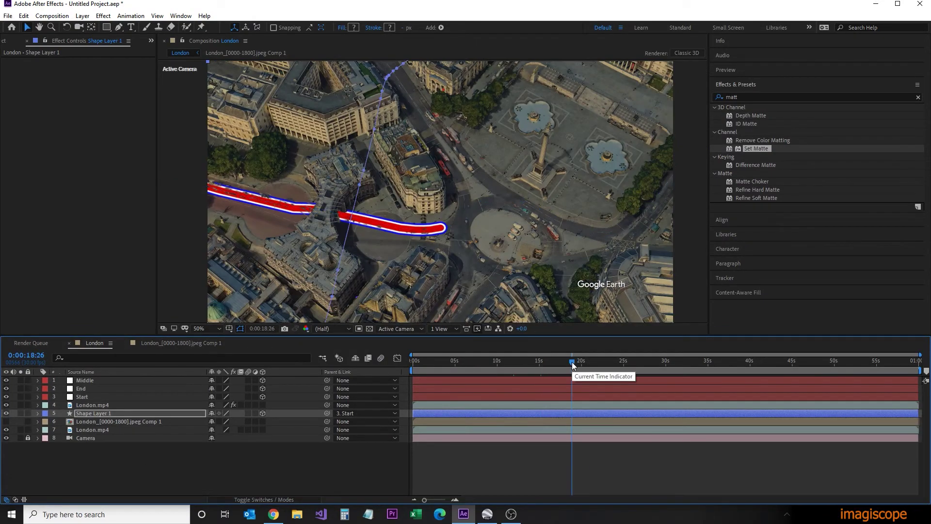
left_click(610, 360)
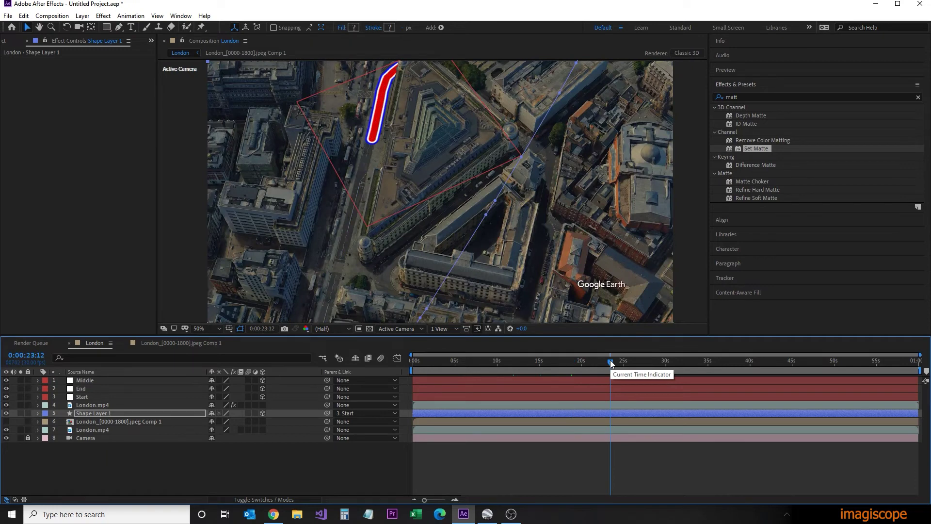
left_click(664, 360)
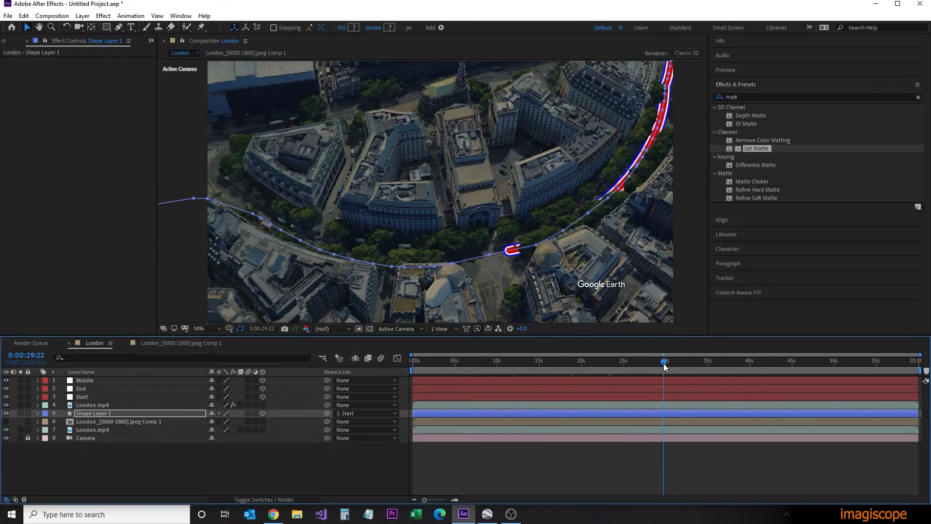
Queue the London composition for rendering to London.avi with Best Settings and Lossless output.
left_click(8, 16)
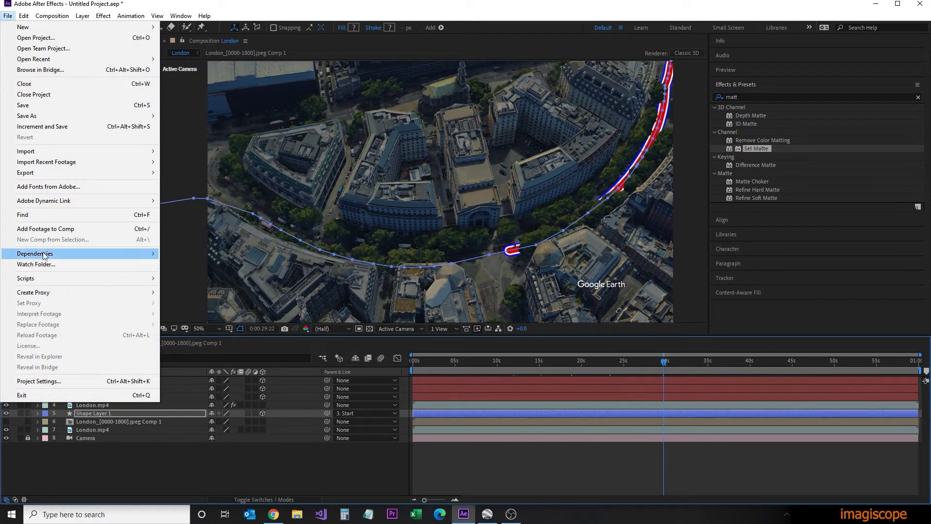
mouse_move(29, 173)
left_click(217, 184)
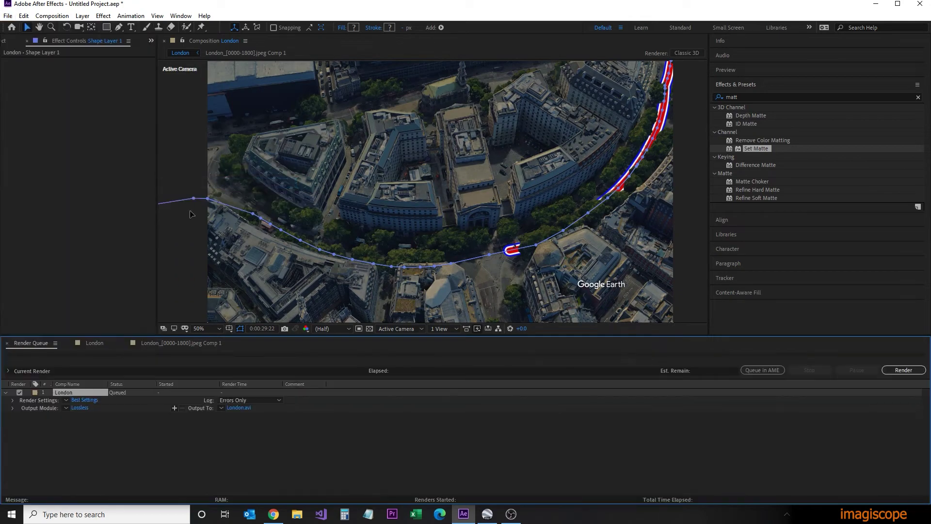